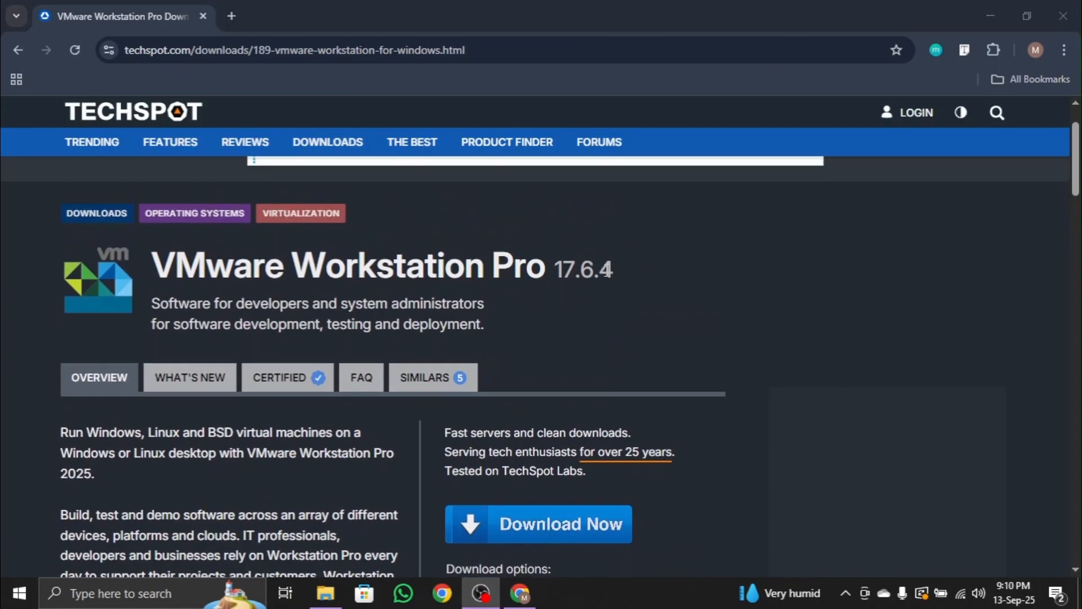
Download the Workstation Windows installer of VMware Workstation Pro 17.6.4 from TechSpot and check its download progress.
left_click_drag(620, 270, 559, 269)
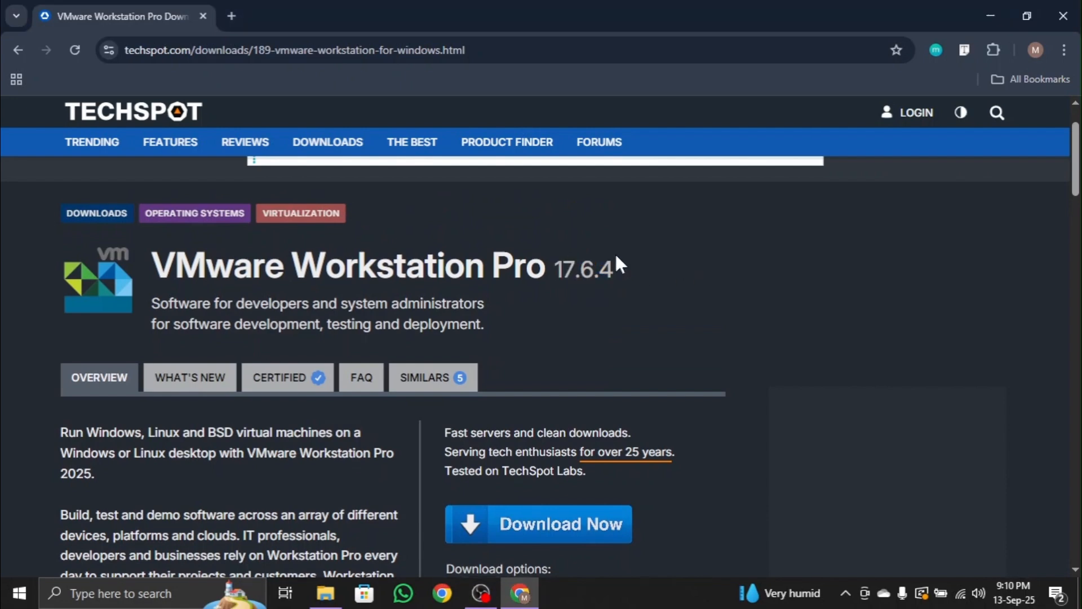
left_click_drag(586, 270, 553, 270)
scroll(739, 260, "down", 3)
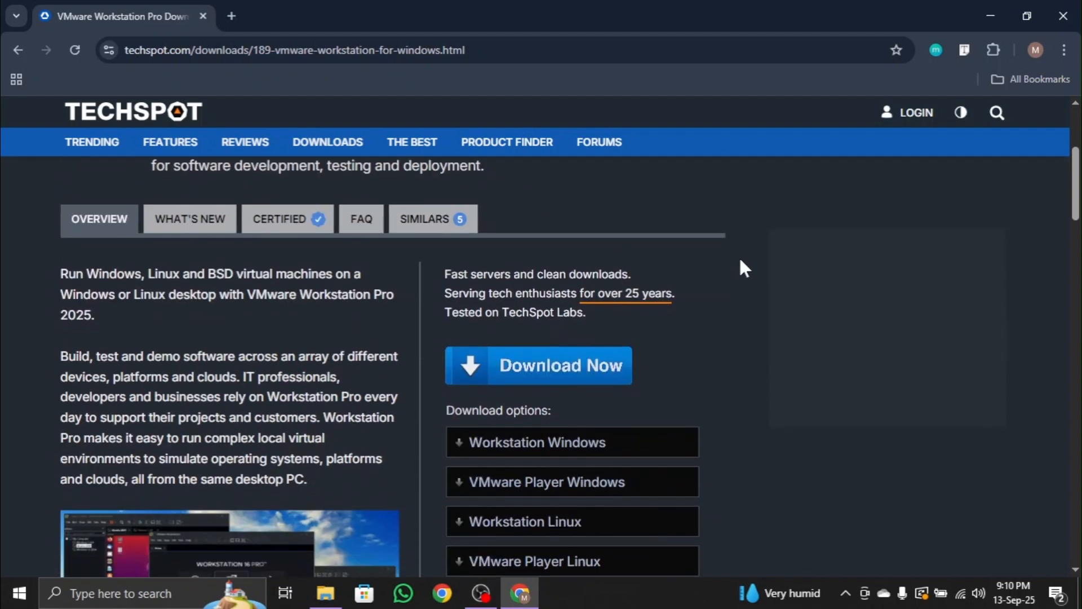
scroll(695, 349, "down", 3)
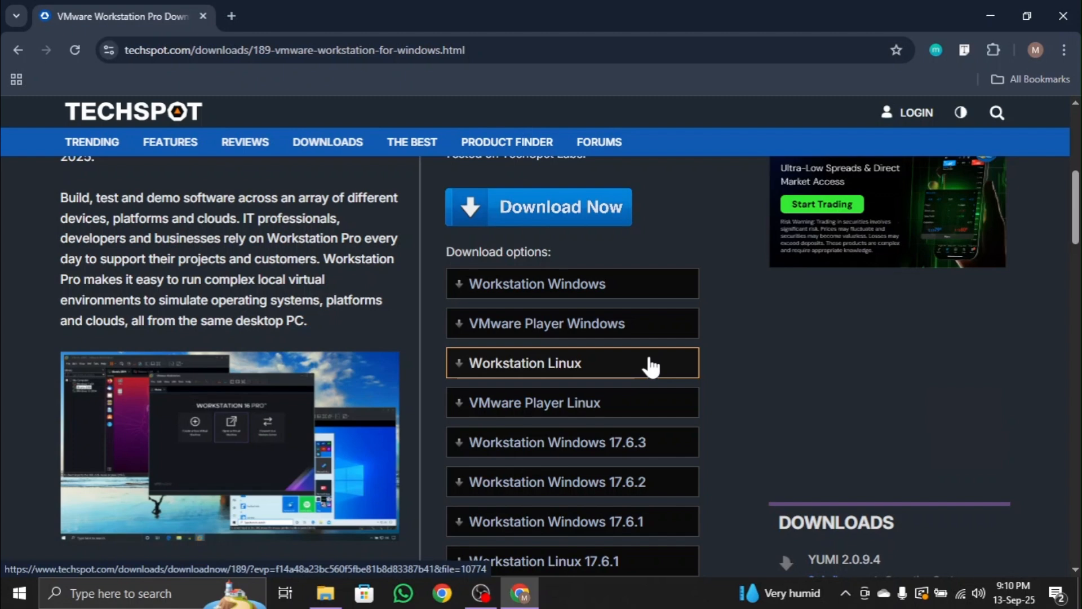
left_click(617, 283)
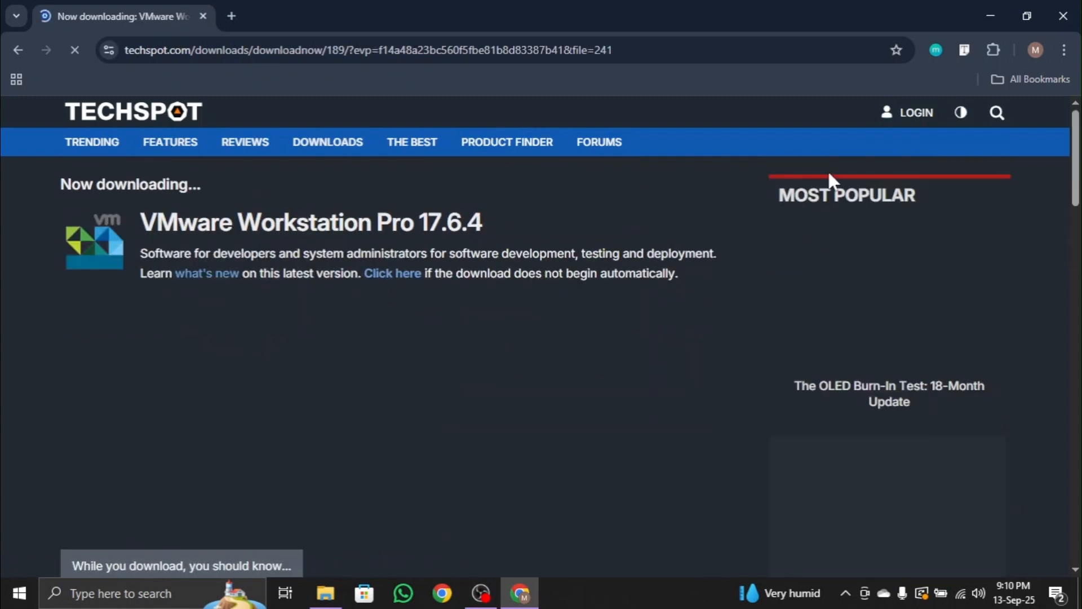
left_click(997, 112)
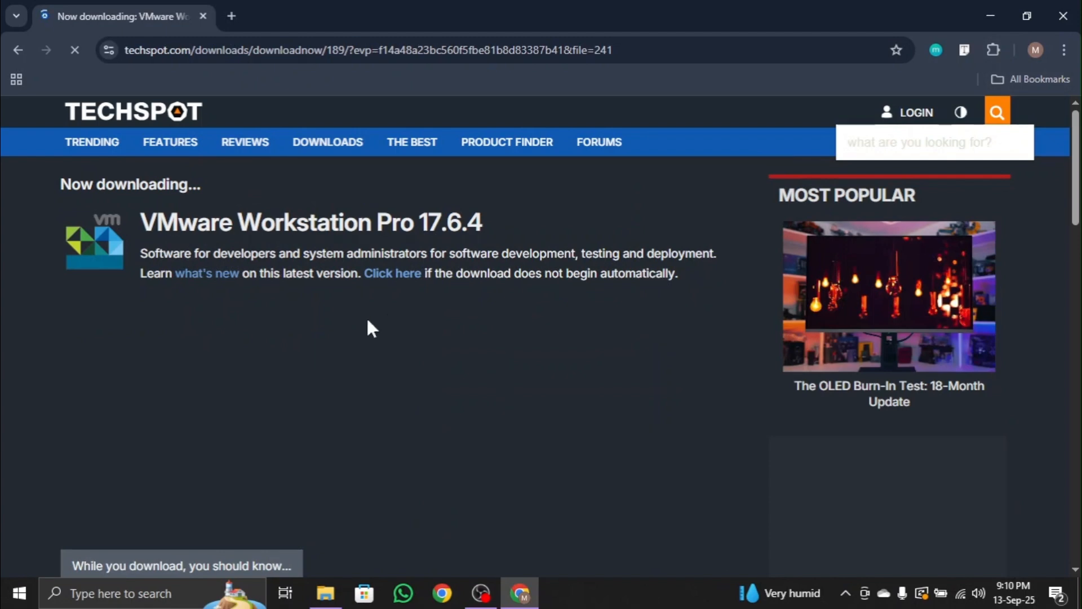
left_click(1007, 50)
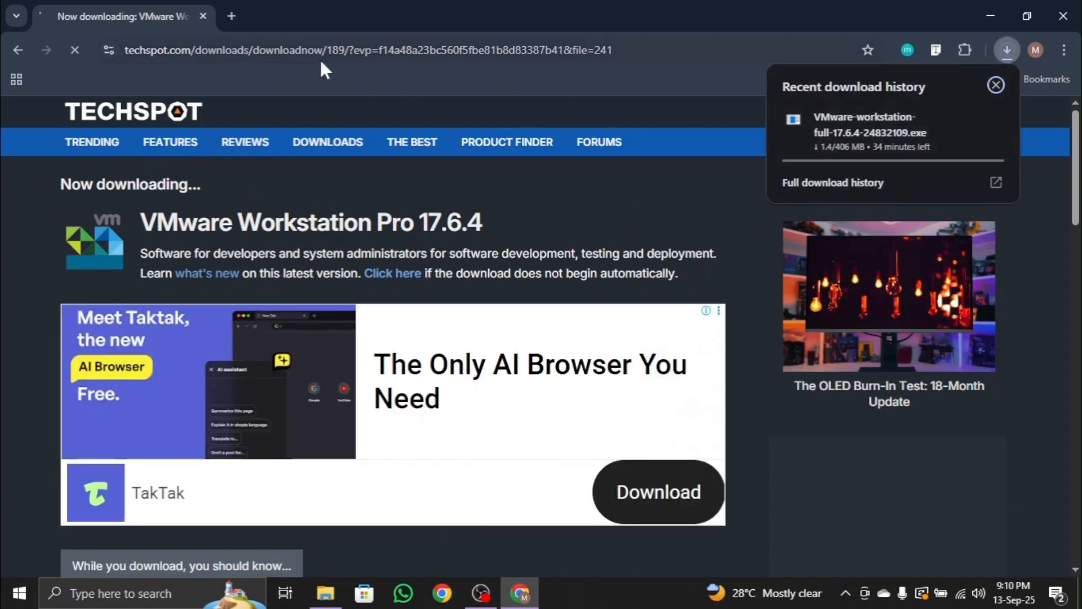
Open the Ubuntu Desktop download page on ubuntu.com in a new browser tab.
left_click(231, 16)
type("ub")
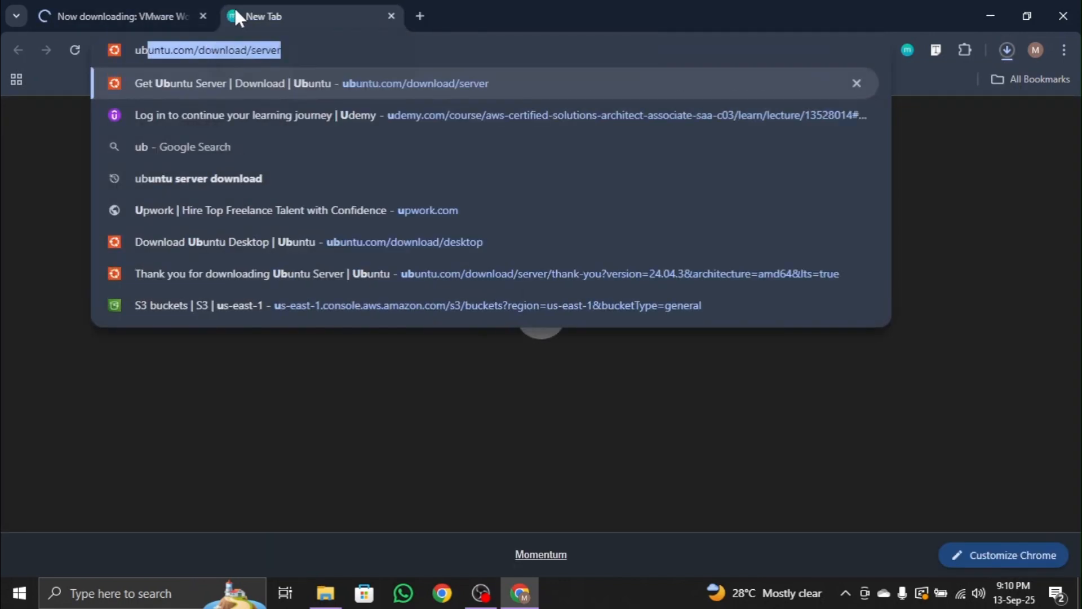
type("u")
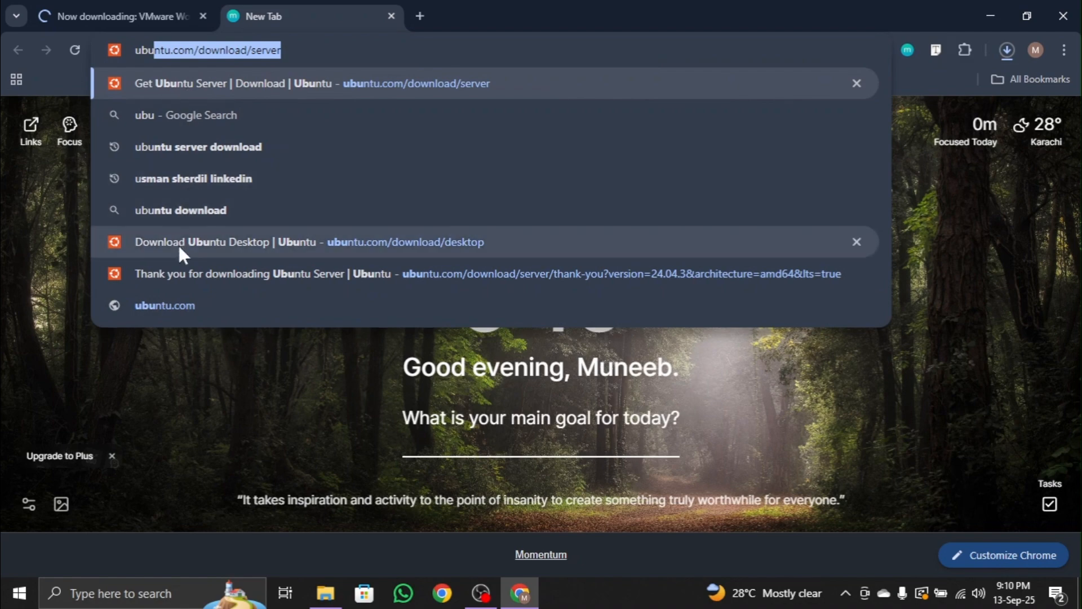
left_click(179, 247)
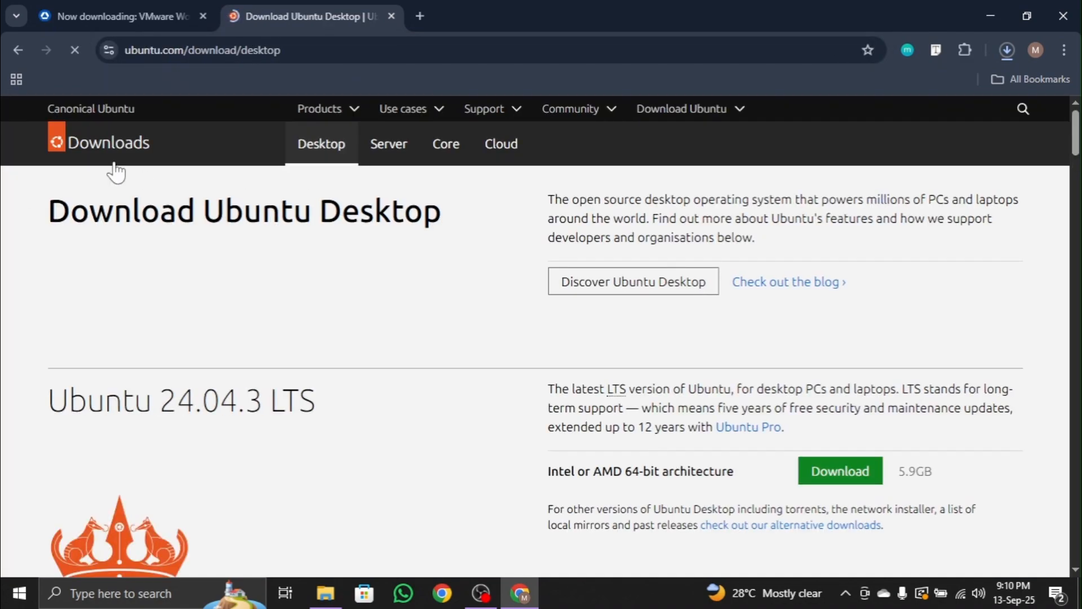
left_click(104, 148)
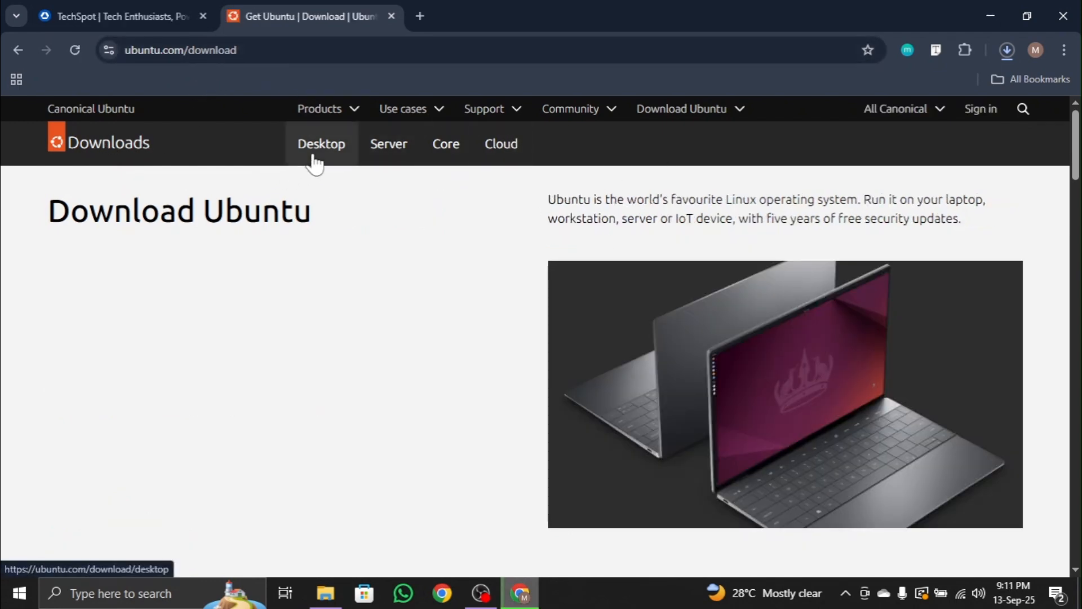
left_click(315, 160)
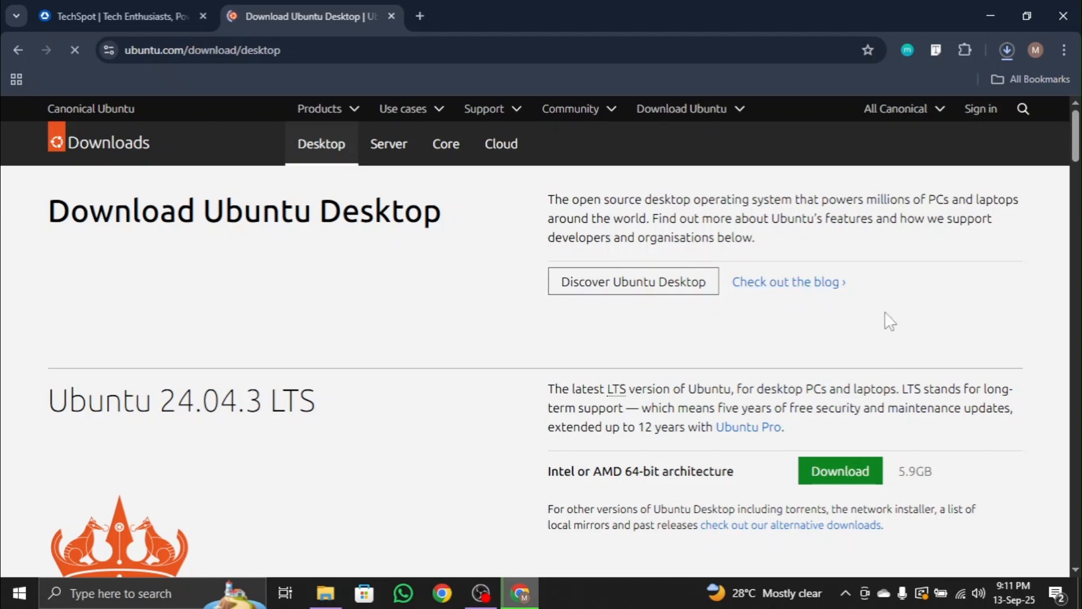
Find the past releases among Ubuntu's alternative downloads and open the Ubuntu 22.04 LTS (Jammy Jellyfish) release page.
scroll(446, 267, "down", 3)
scroll(325, 273, "up", 2)
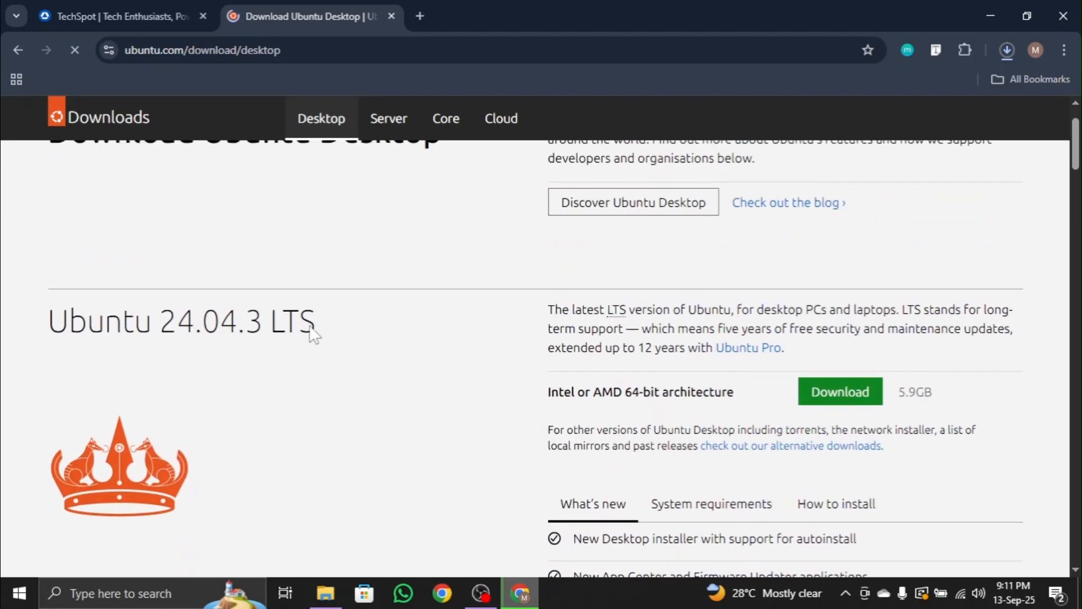
left_click_drag(315, 322, 223, 322)
double_click(207, 324)
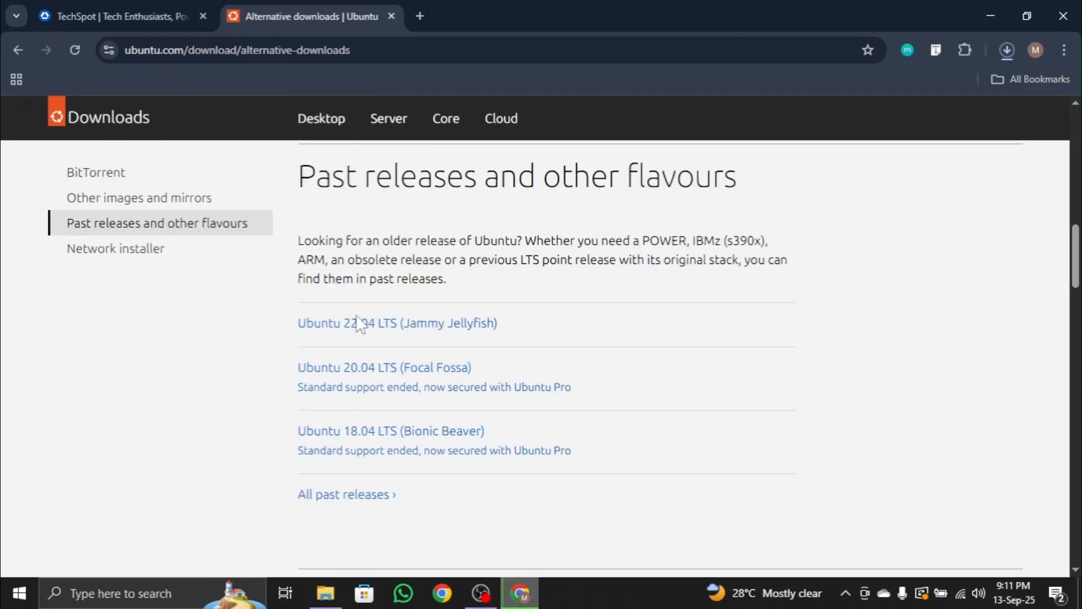
scroll(558, 310, "up", 2)
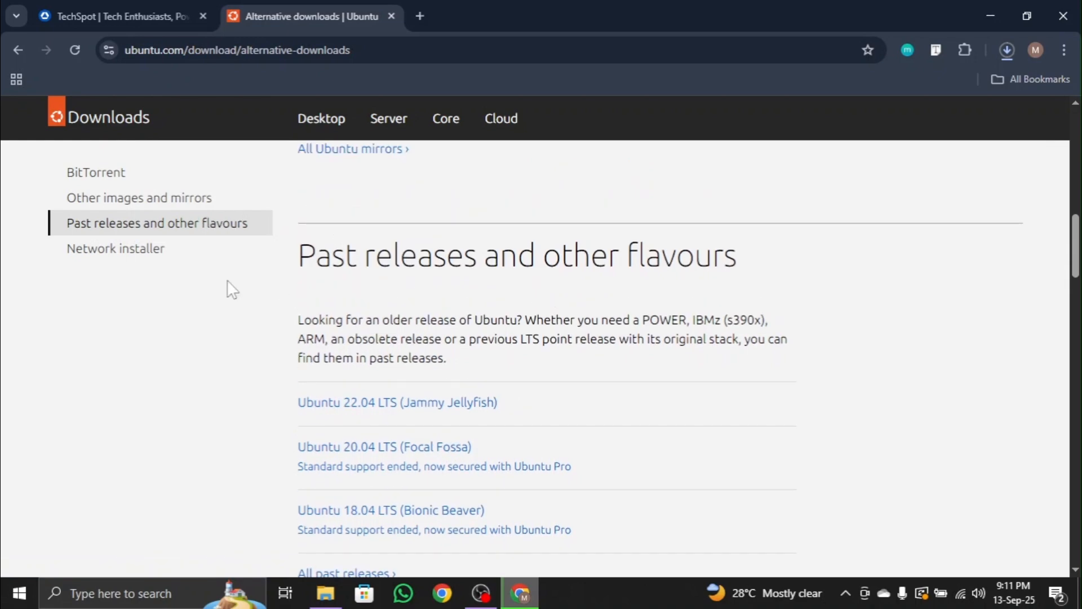
scroll(289, 282, "down", 2)
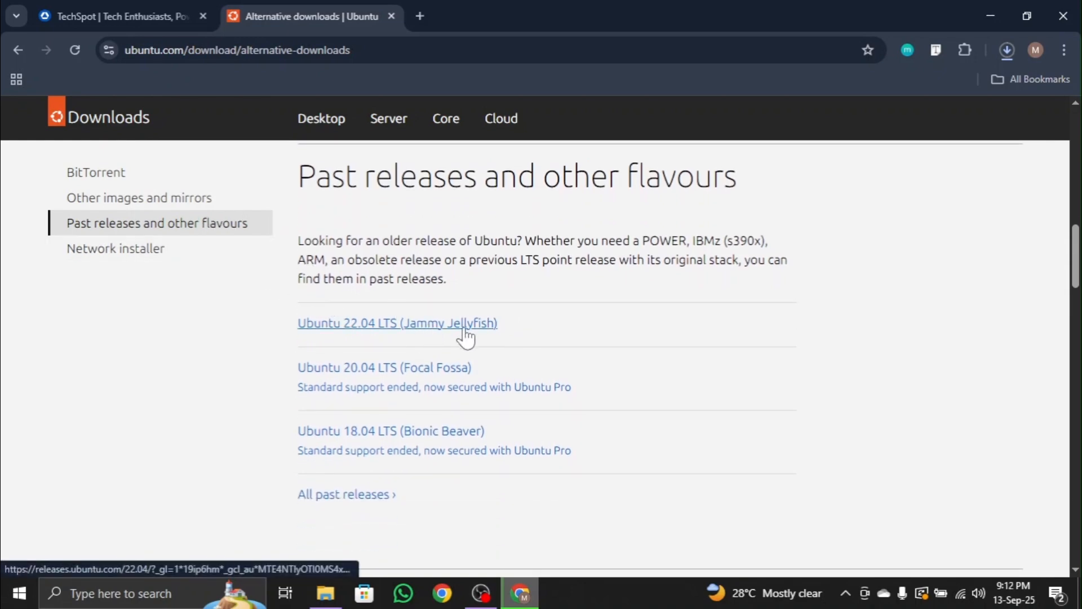
left_click(373, 326)
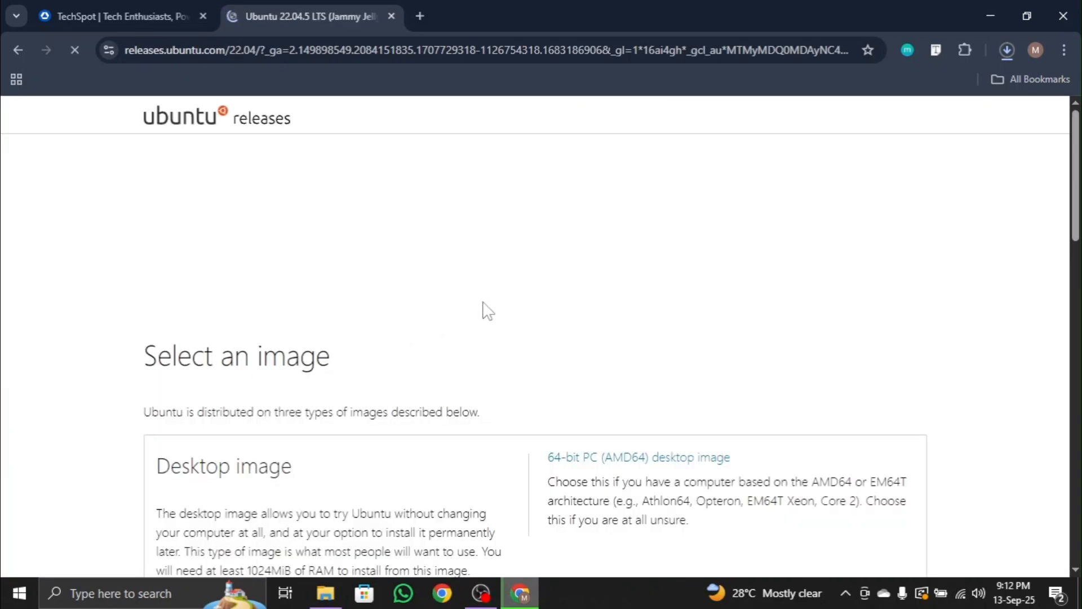
Download the 64-bit PC (AMD64) desktop image of Ubuntu 22.04.5 and check the download list.
scroll(684, 290, "down", 3)
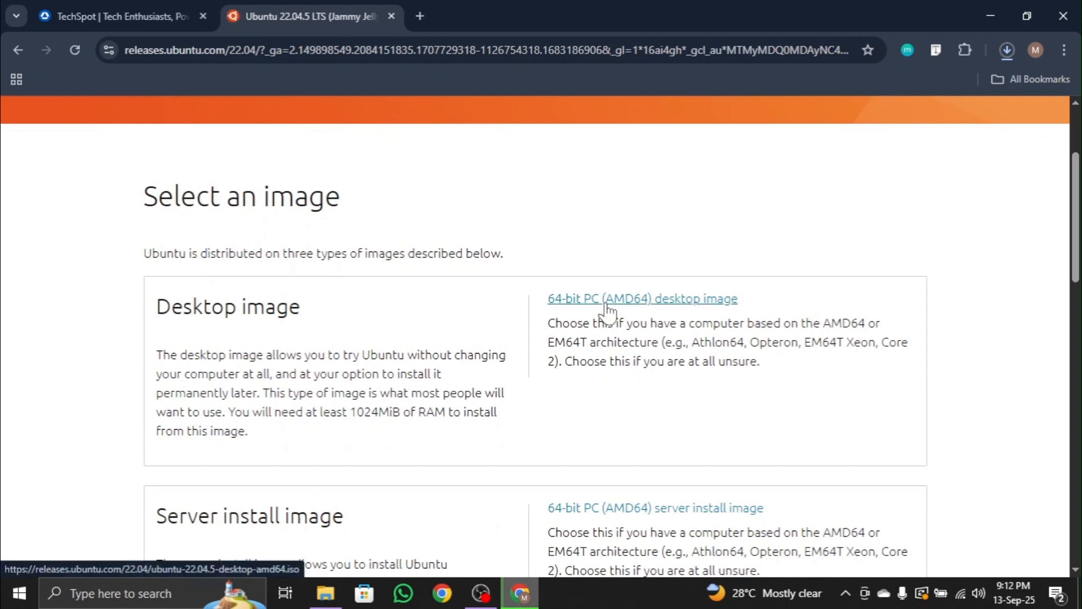
scroll(604, 310, "down", 3)
scroll(821, 340, "up", 1)
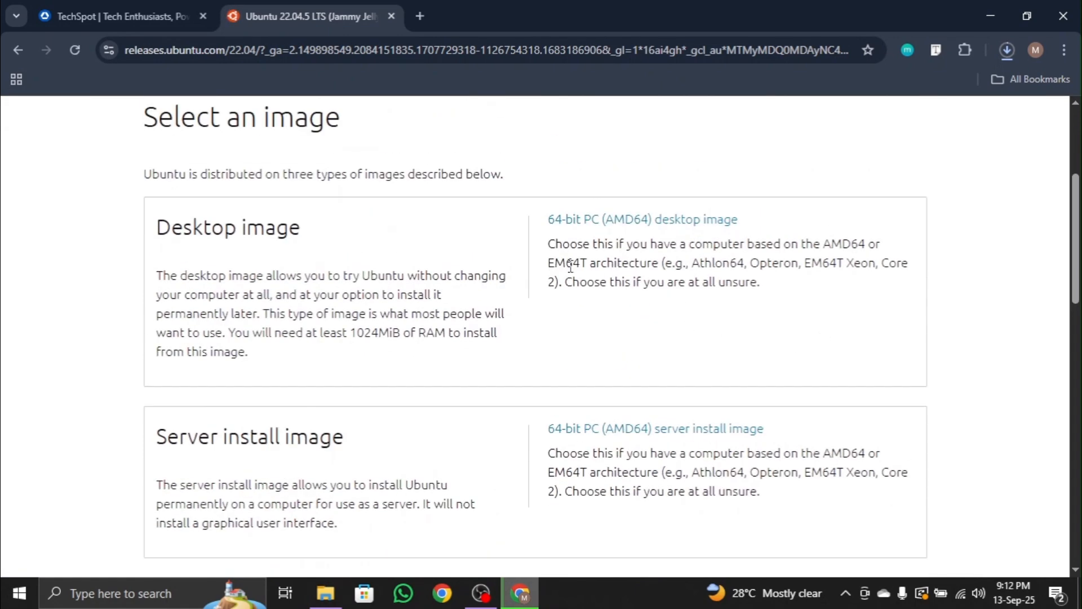
left_click(694, 223)
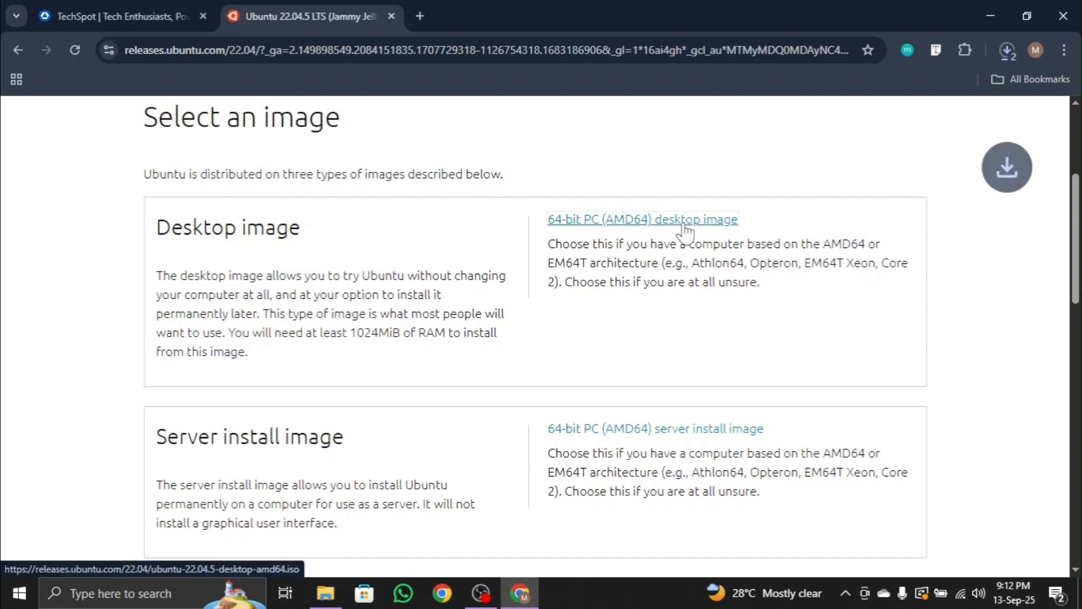
left_click(1007, 51)
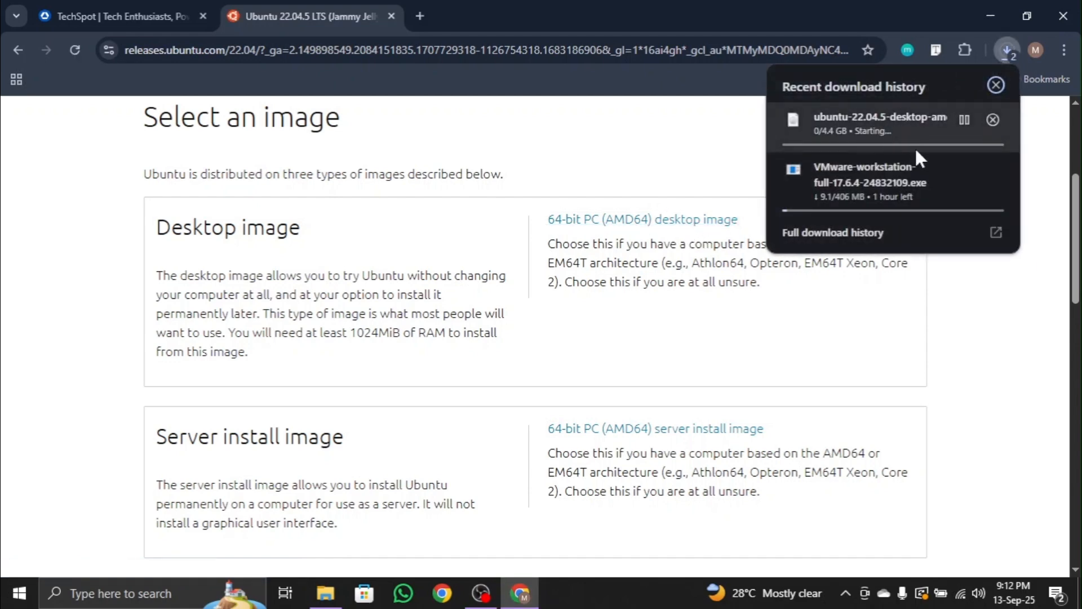
left_click(708, 160)
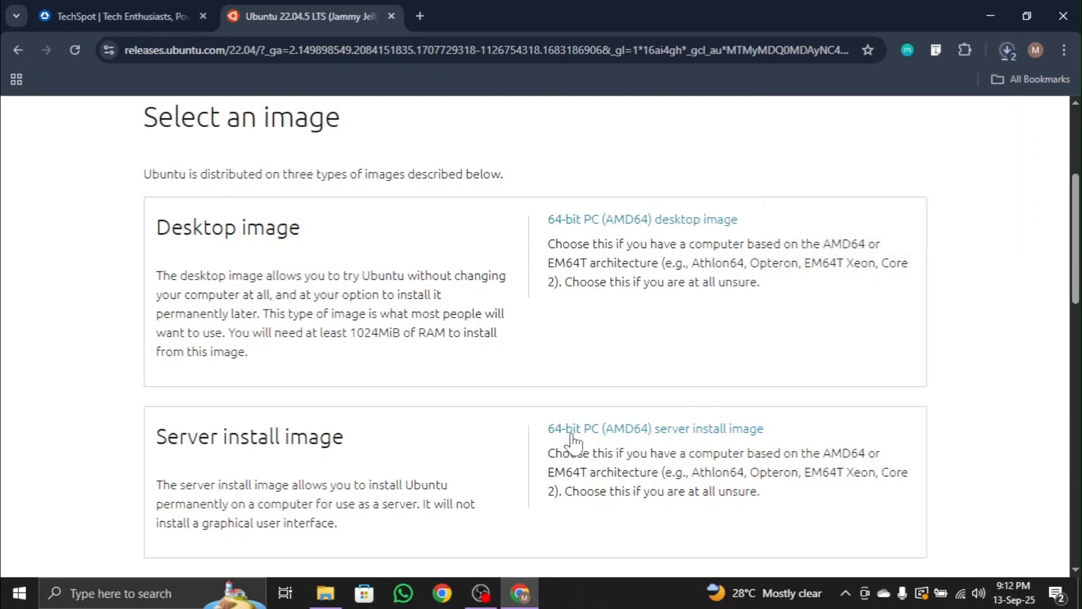
Download the 64-bit PC (AMD64) server install image, check its progress, and switch to the Software-Tools & ISO Files folder.
left_click(682, 438)
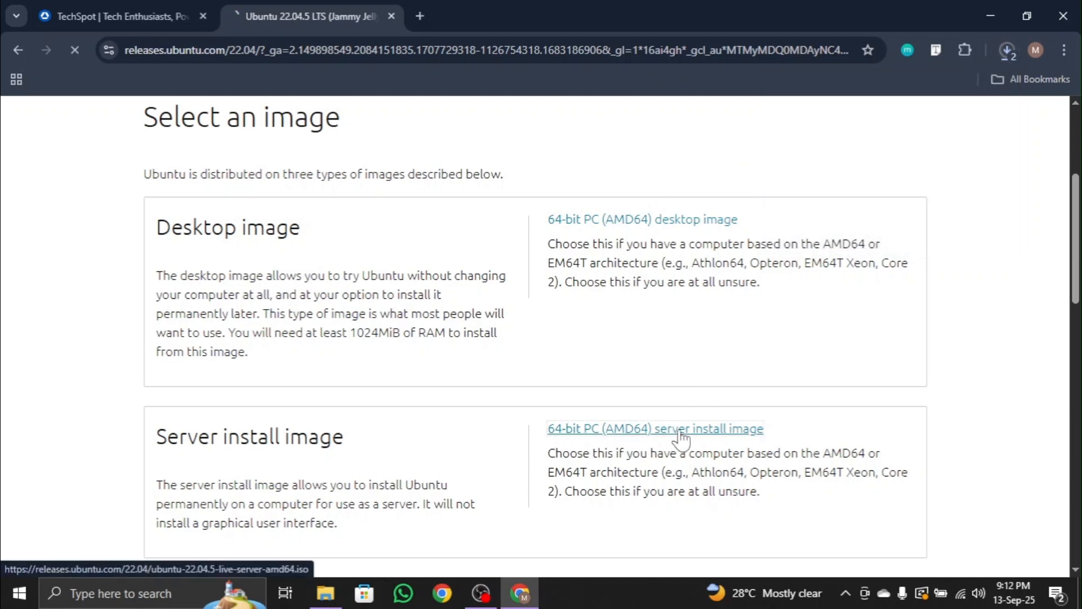
left_click(999, 55)
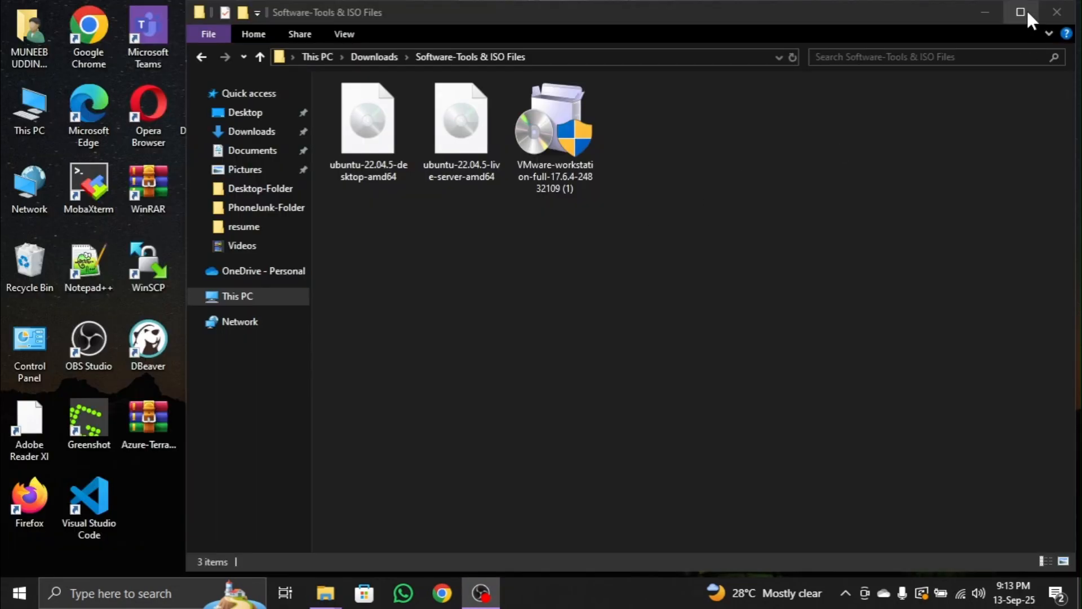
left_click(1020, 12)
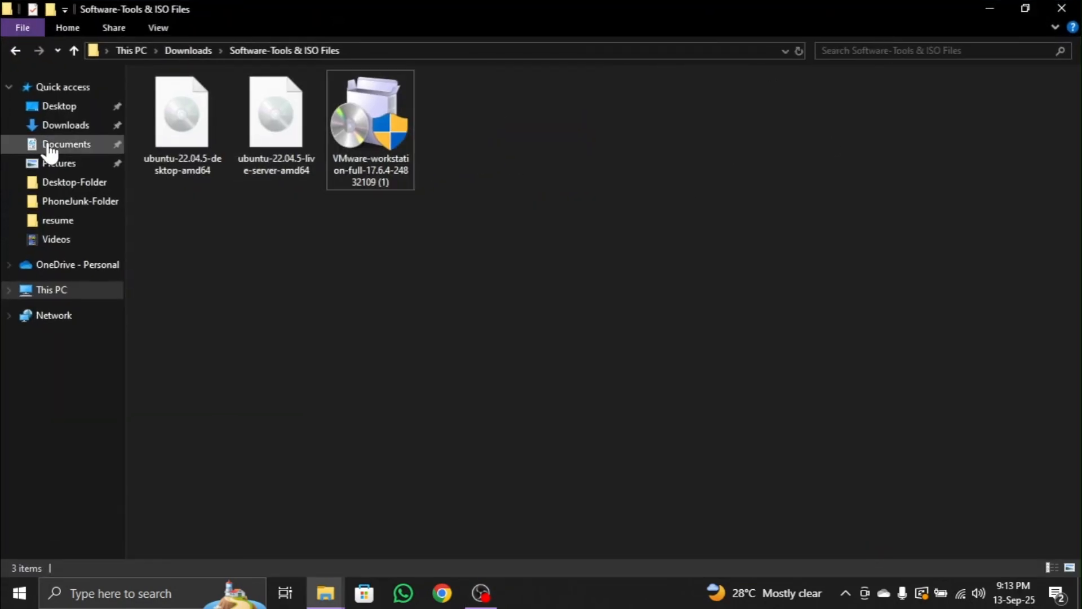
Run the VMware-workstation-full-17.6.4 installer from the Software-Tools & ISO Files folder as administrator.
mouse_move(185, 141)
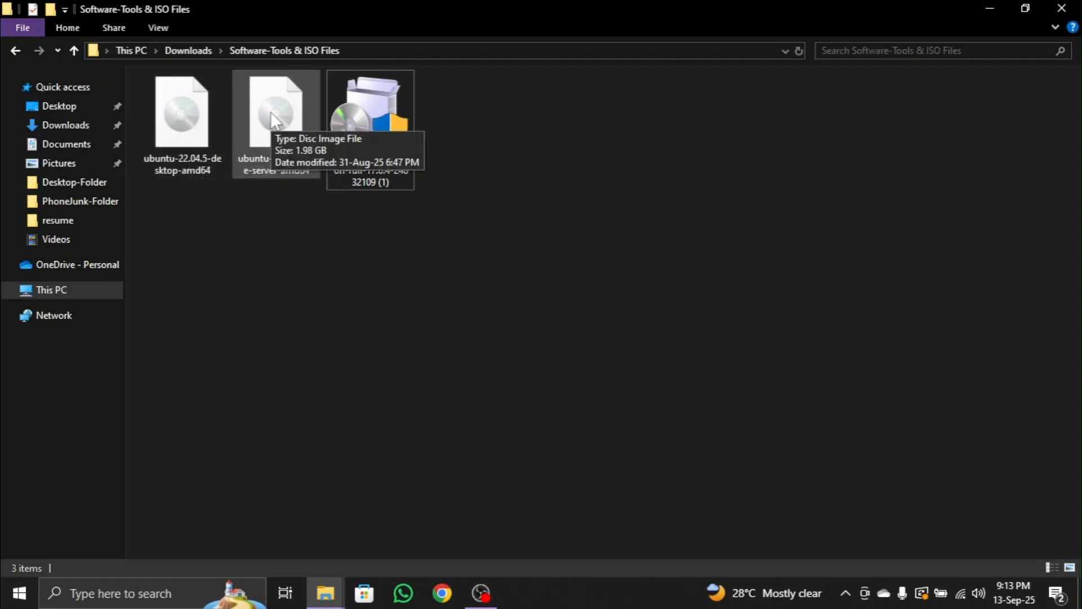
mouse_move(395, 124)
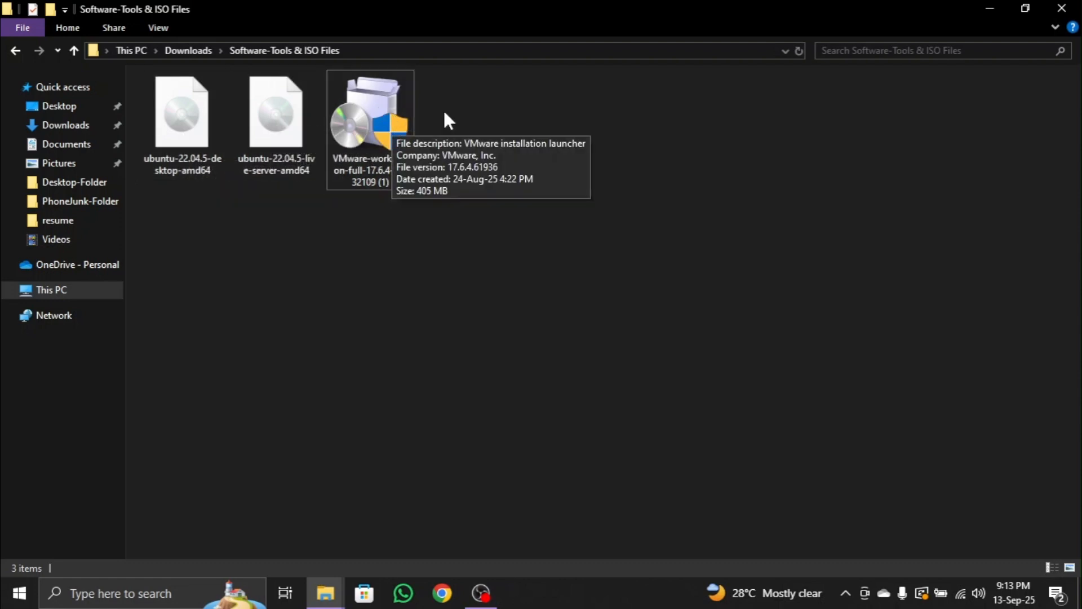
double_click(360, 106)
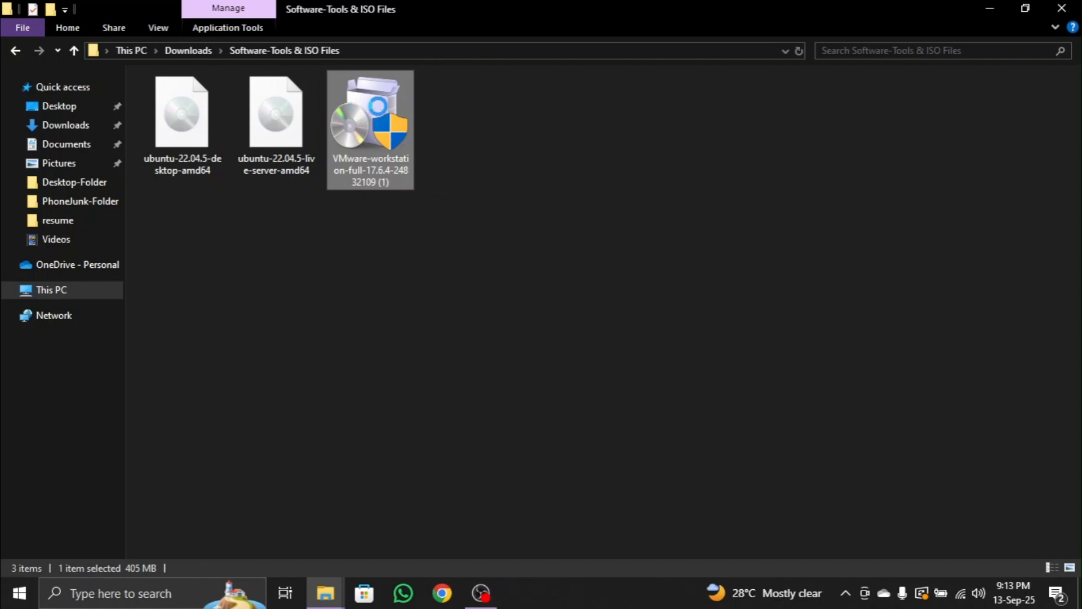
right_click(388, 141)
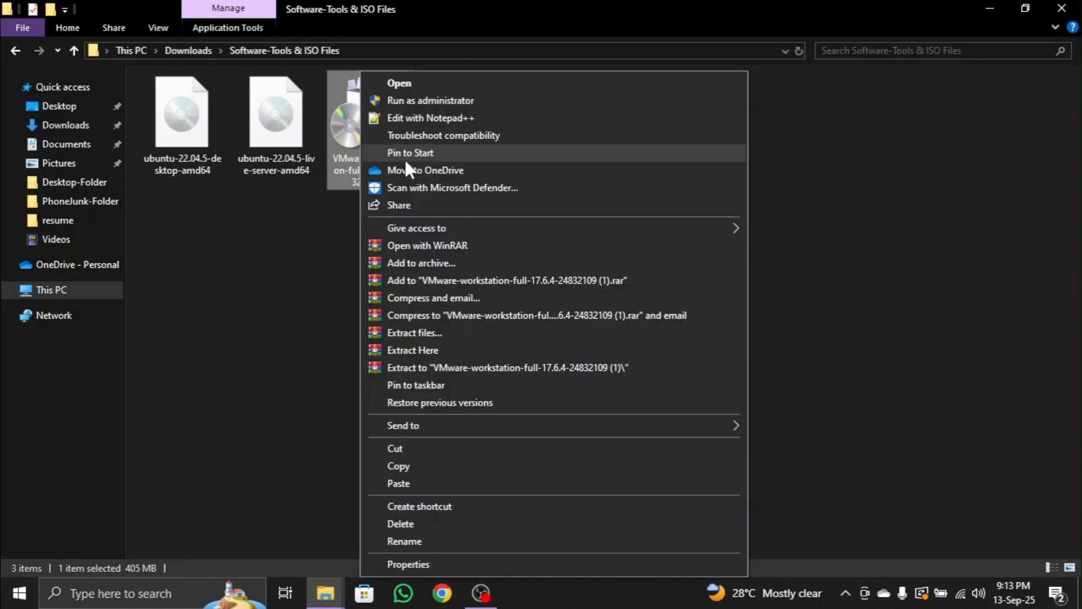
left_click(445, 100)
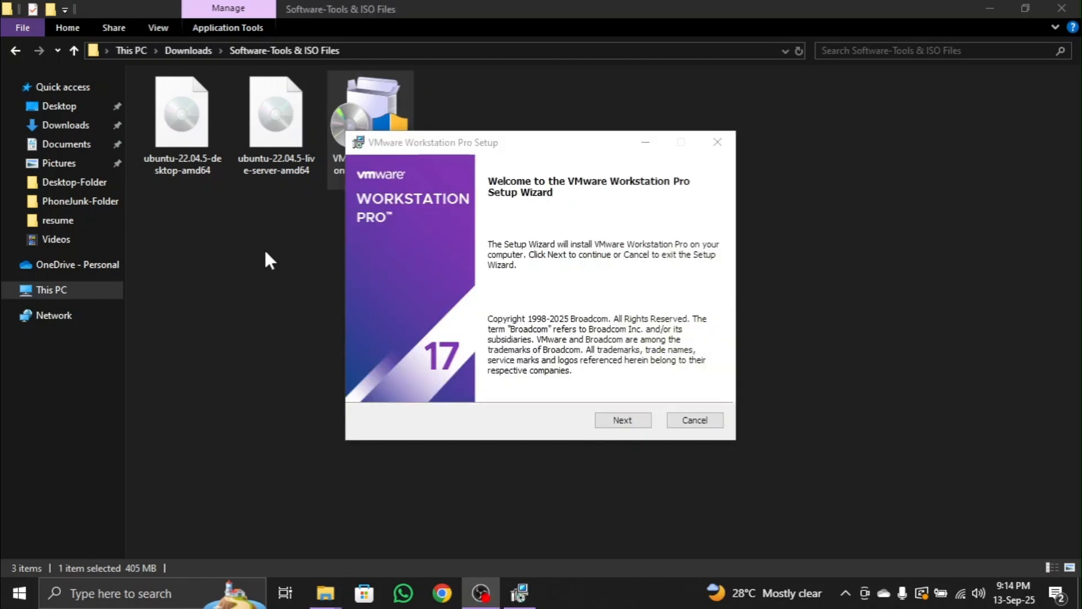
Accept the license agreement in the VMware Workstation Pro setup and continue with the default destination and console tools in the system PATH.
left_click(626, 421)
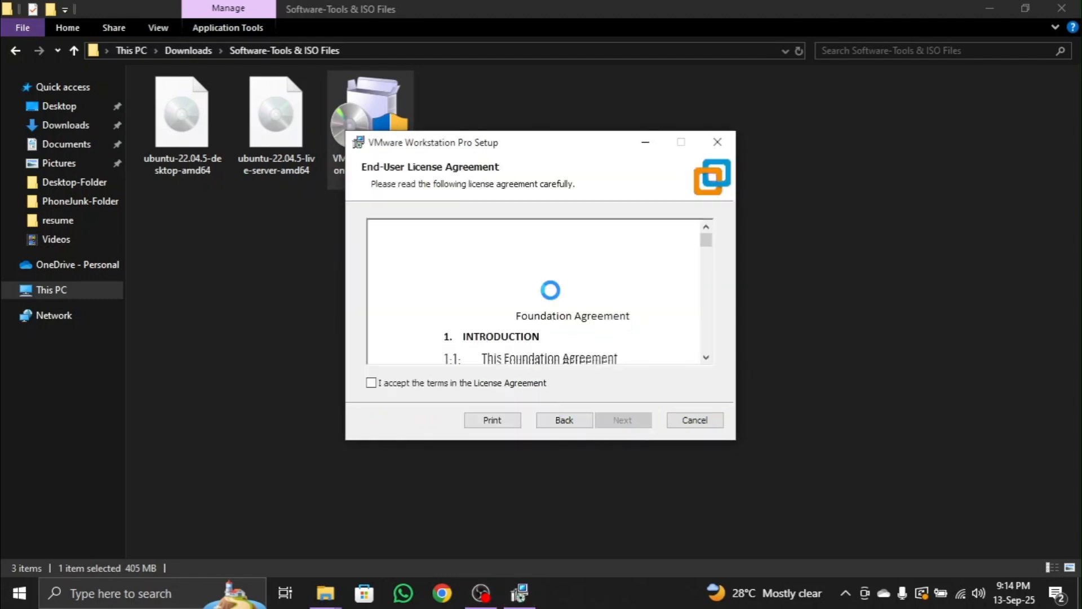
scroll(550, 291, "down", 7)
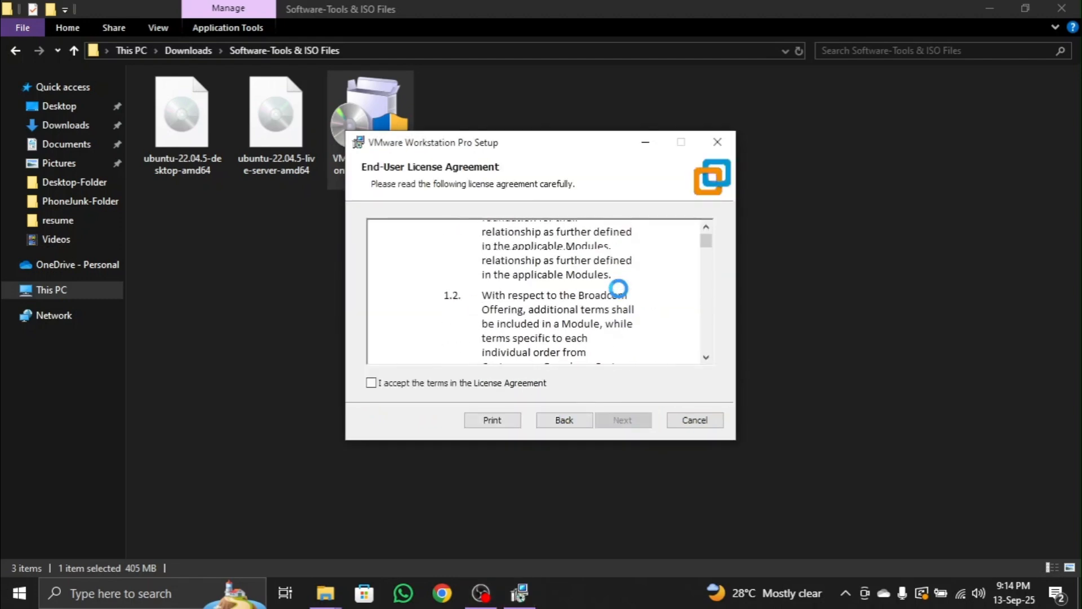
scroll(614, 288, "up", 7)
scroll(563, 294, "down", 4)
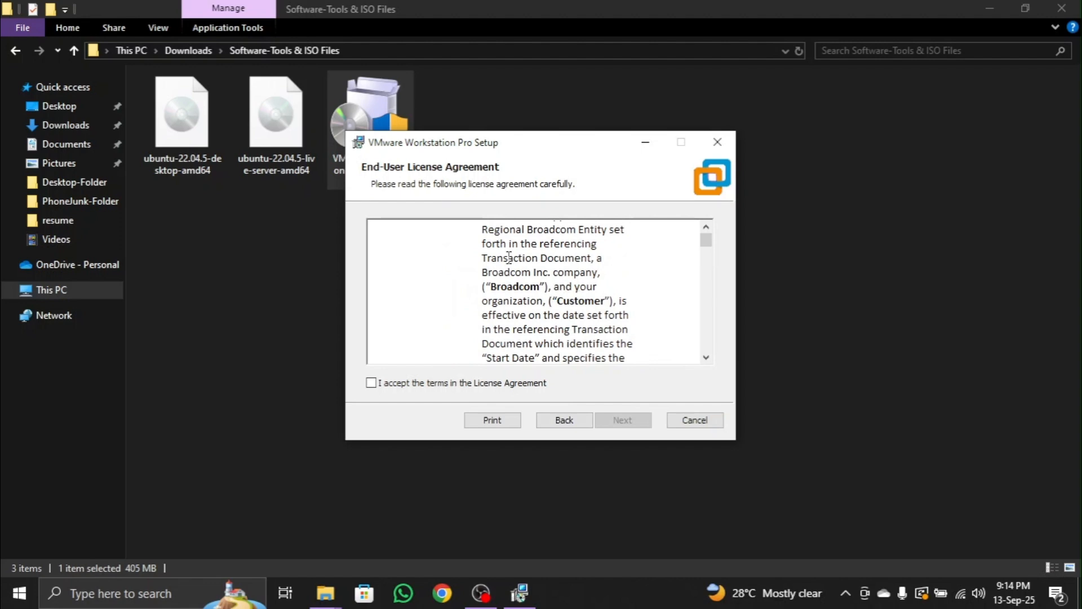
left_click(423, 385)
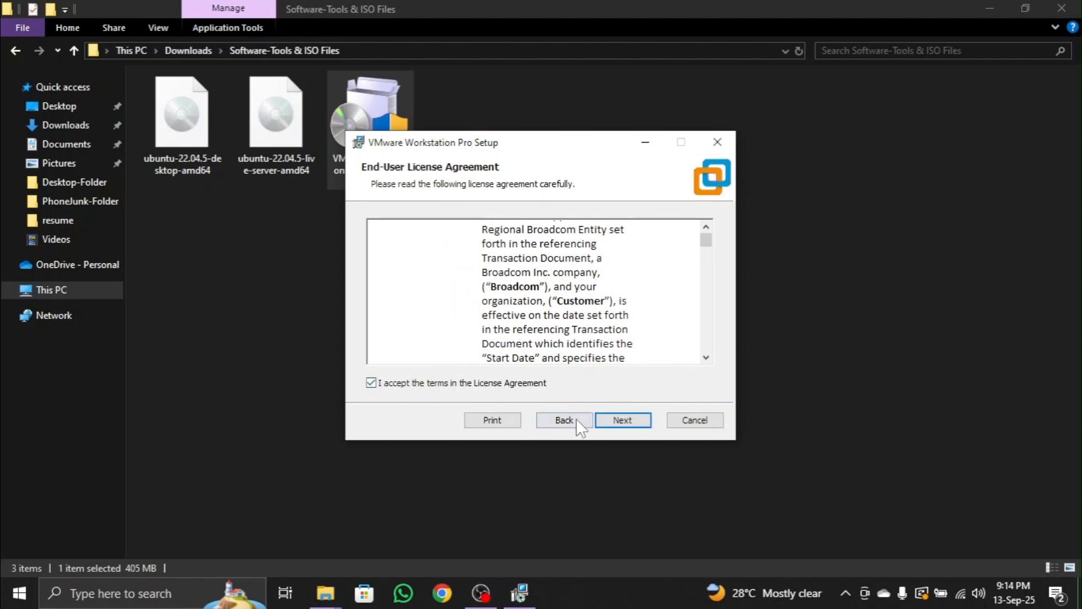
left_click(627, 420)
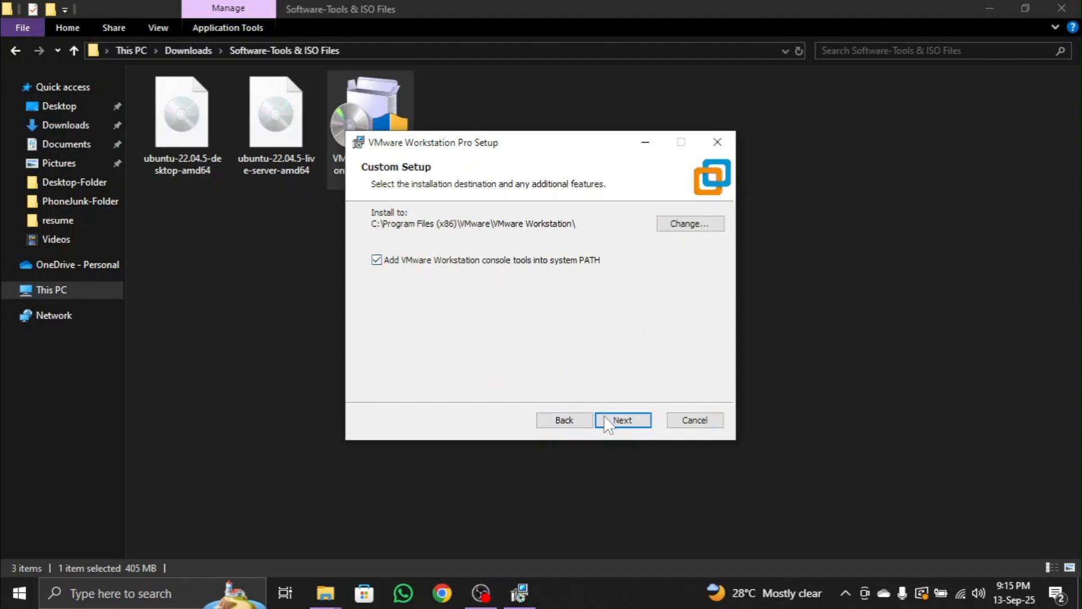
left_click(623, 422)
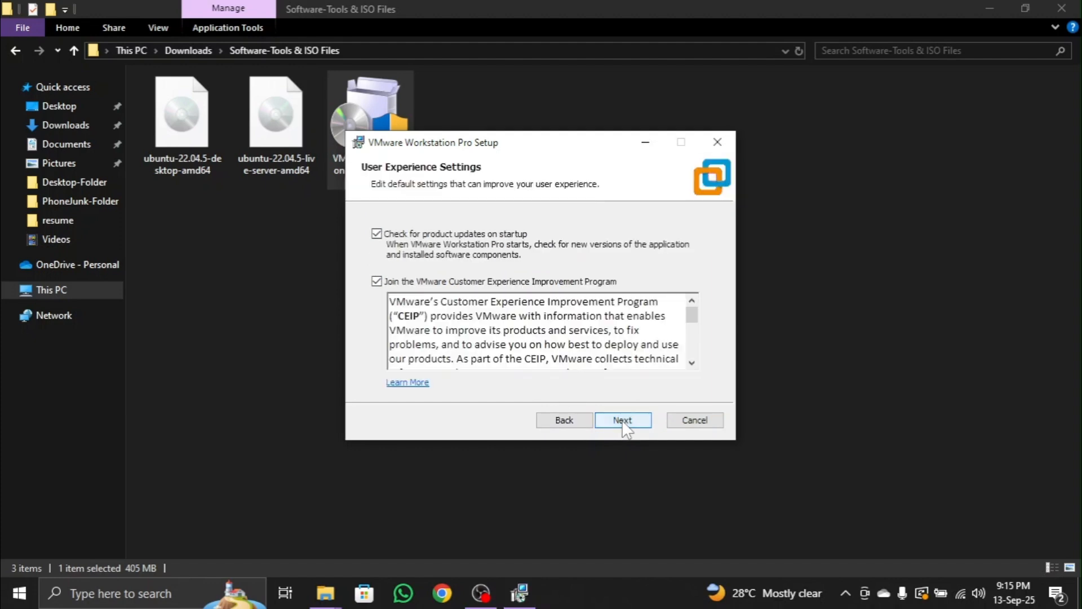
Continue the VMware Workstation Pro setup with the default user experience settings and shortcuts, run the installation, and exit the wizard.
left_click(616, 426)
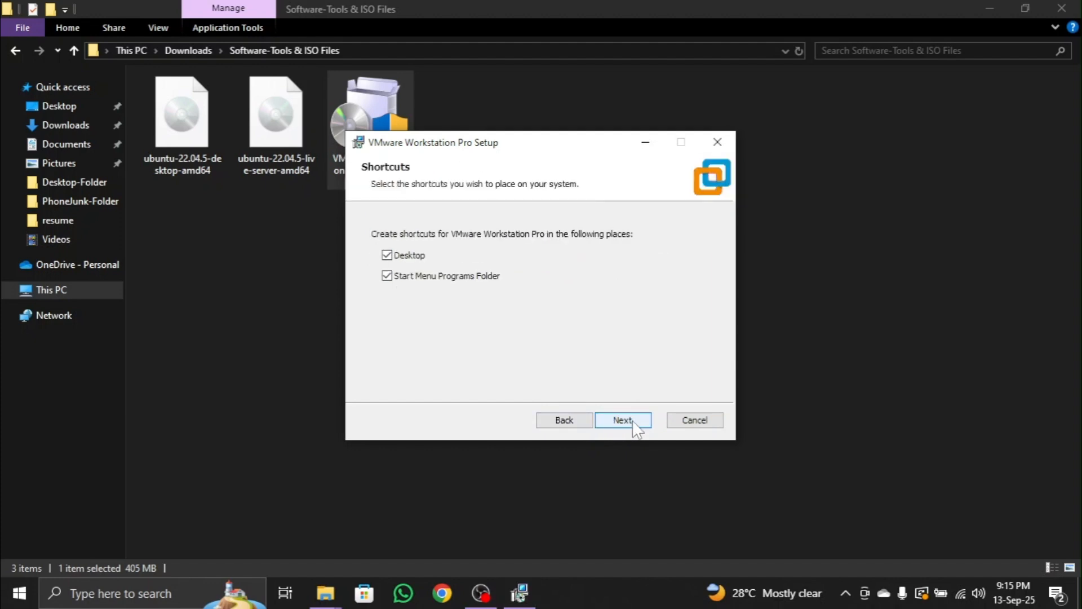
left_click(634, 428)
left_click(619, 421)
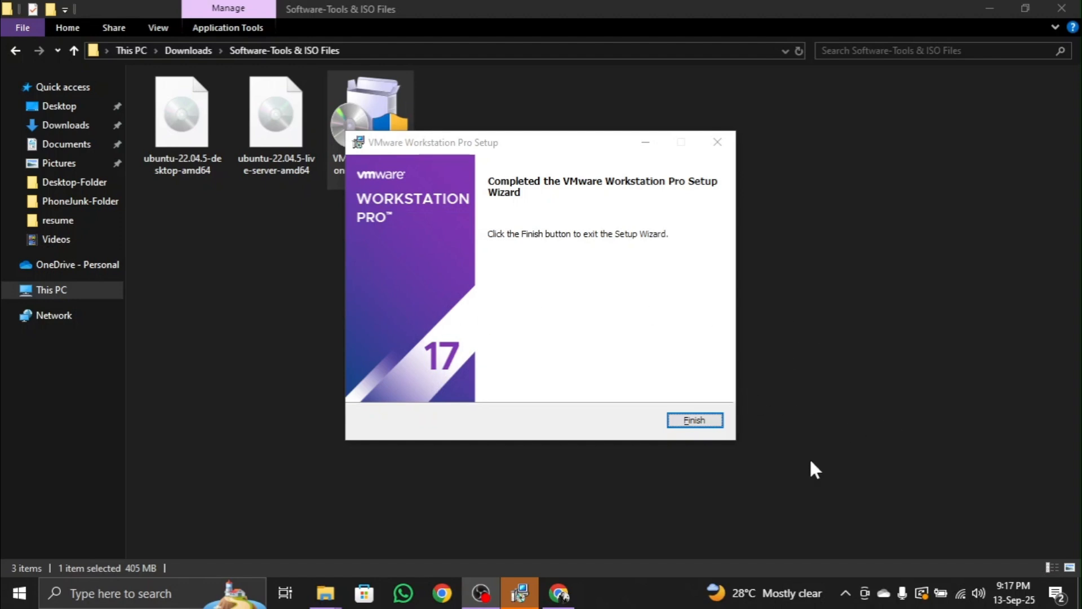
left_click(695, 420)
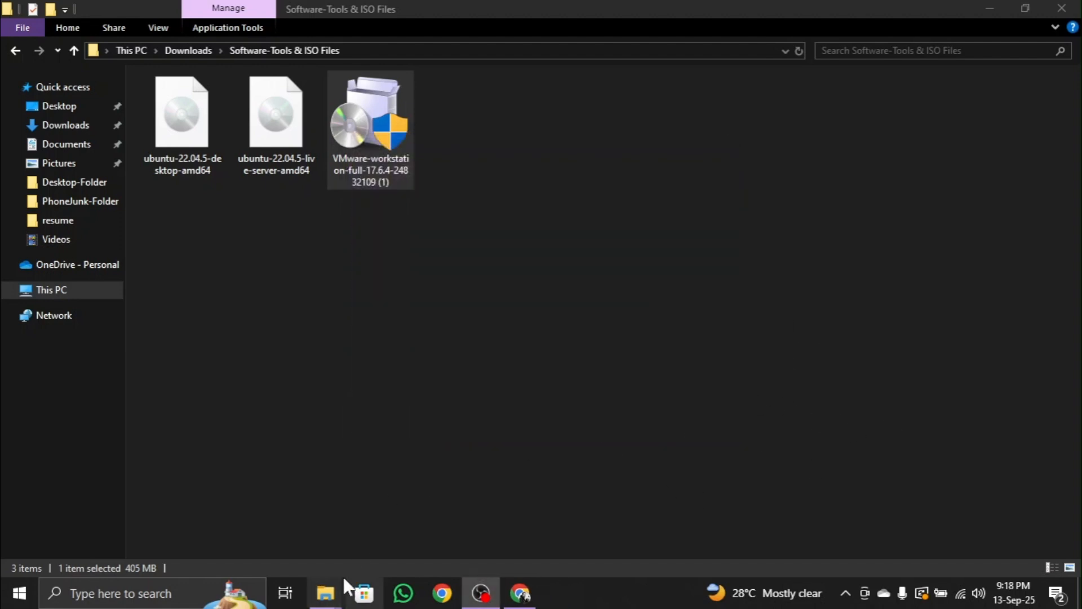
Search Windows for VMware Workstation Pro and launch the app.
left_click(154, 586)
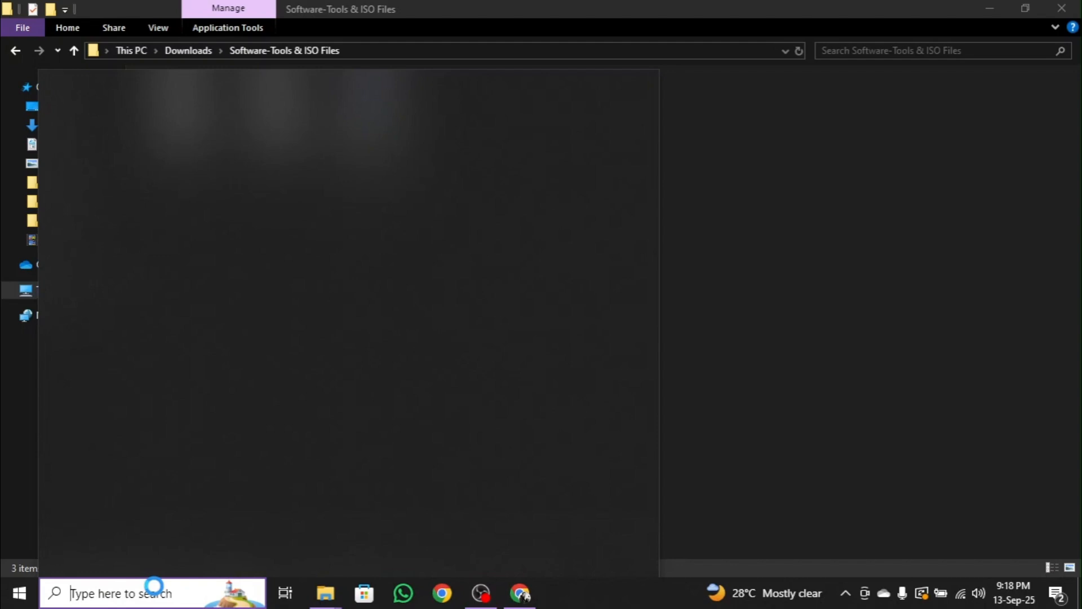
type("vmware w")
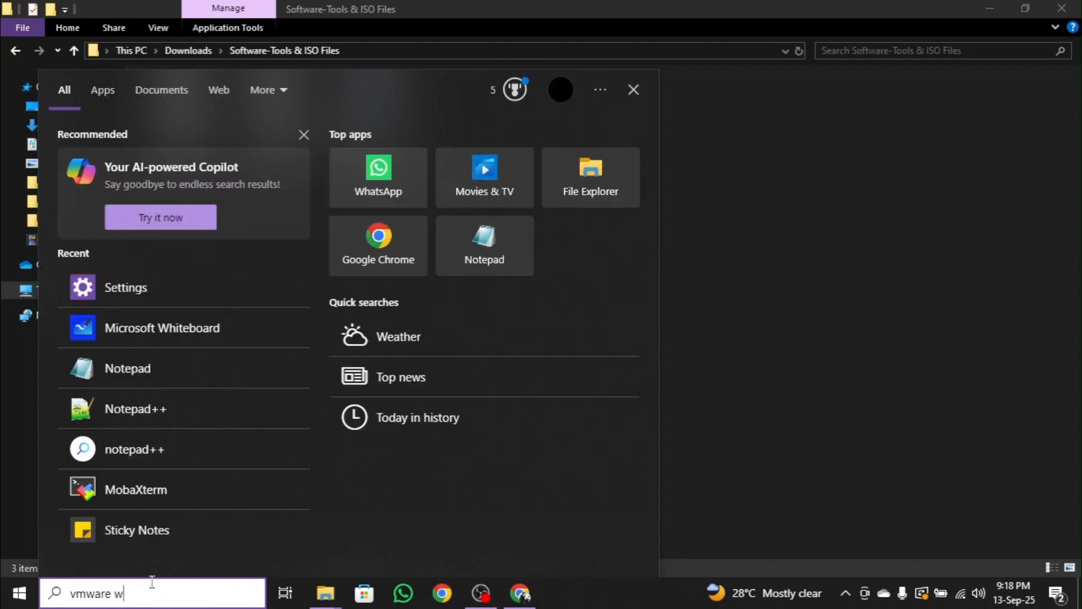
type("o")
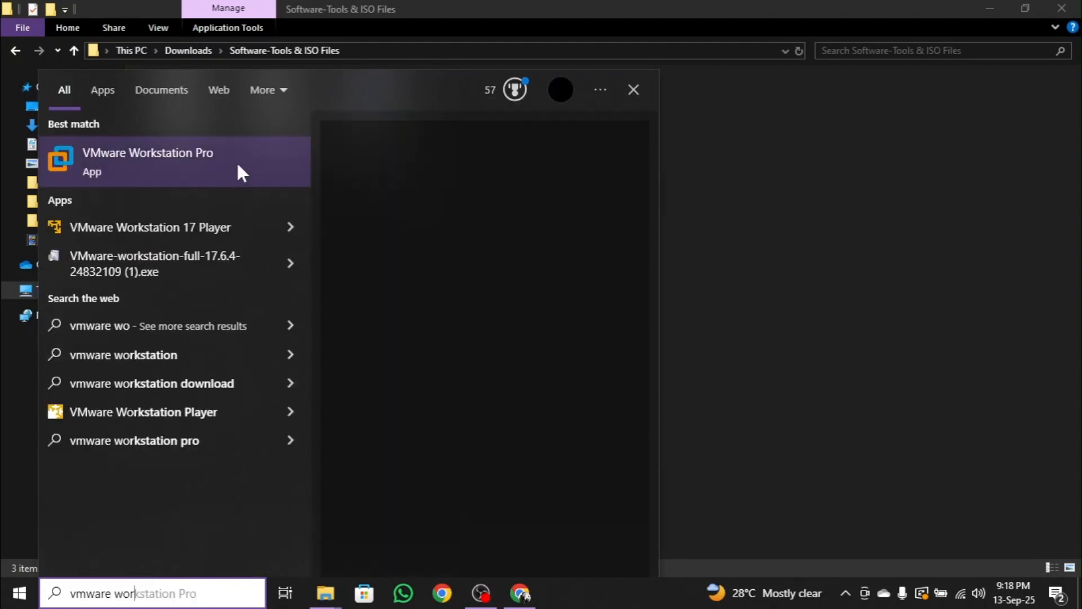
type("r")
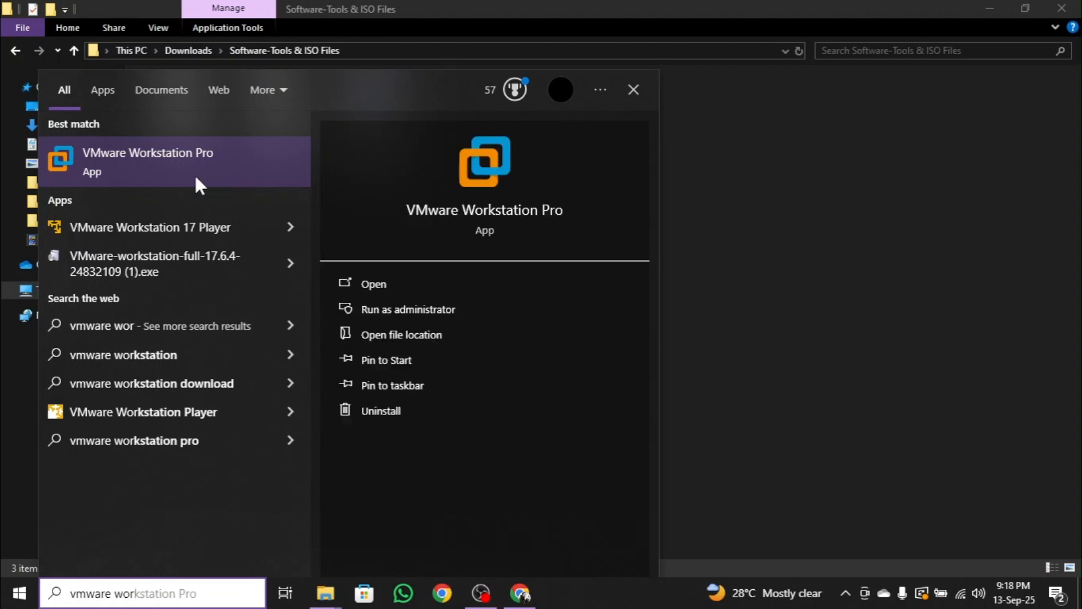
left_click(206, 171)
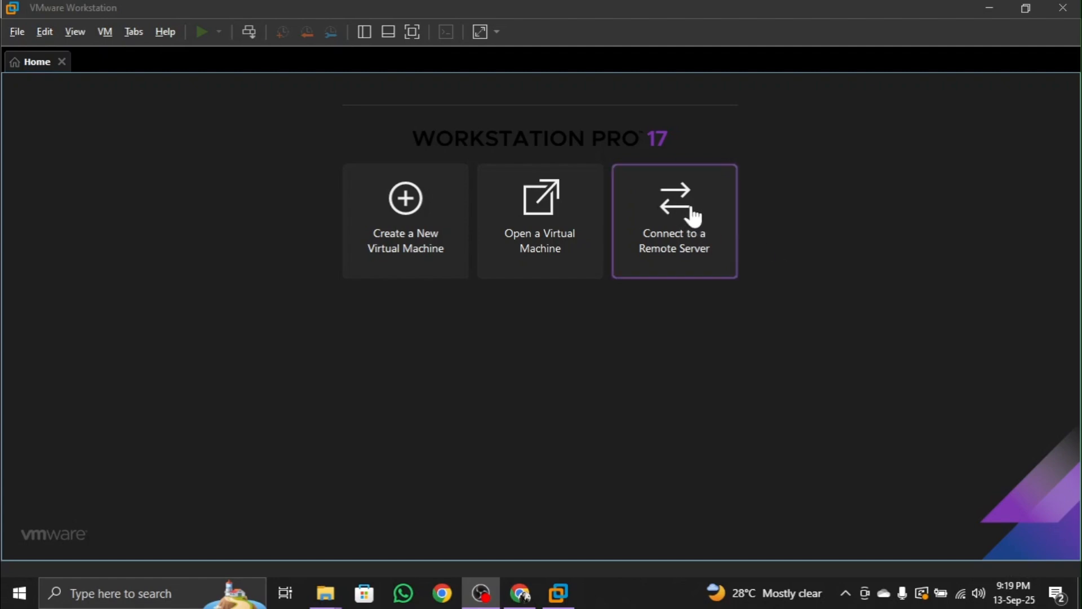
Start a new virtual machine with the Typical configuration, using the ubuntu-22.04.5-desktop-amd64 image from Software-Tools & ISO Files as the installer disc image.
left_click(408, 241)
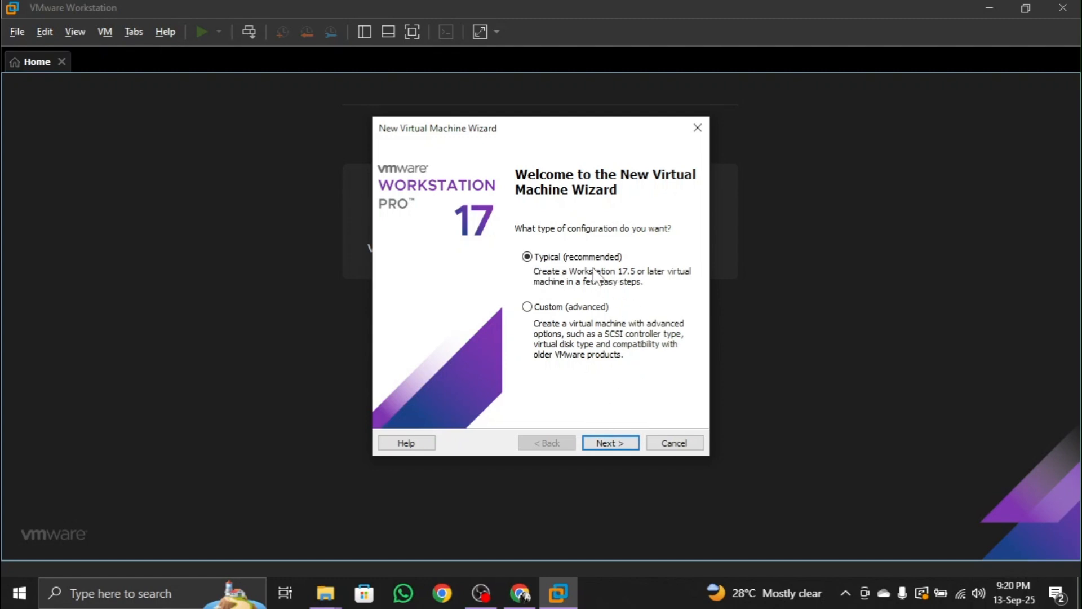
left_click(625, 445)
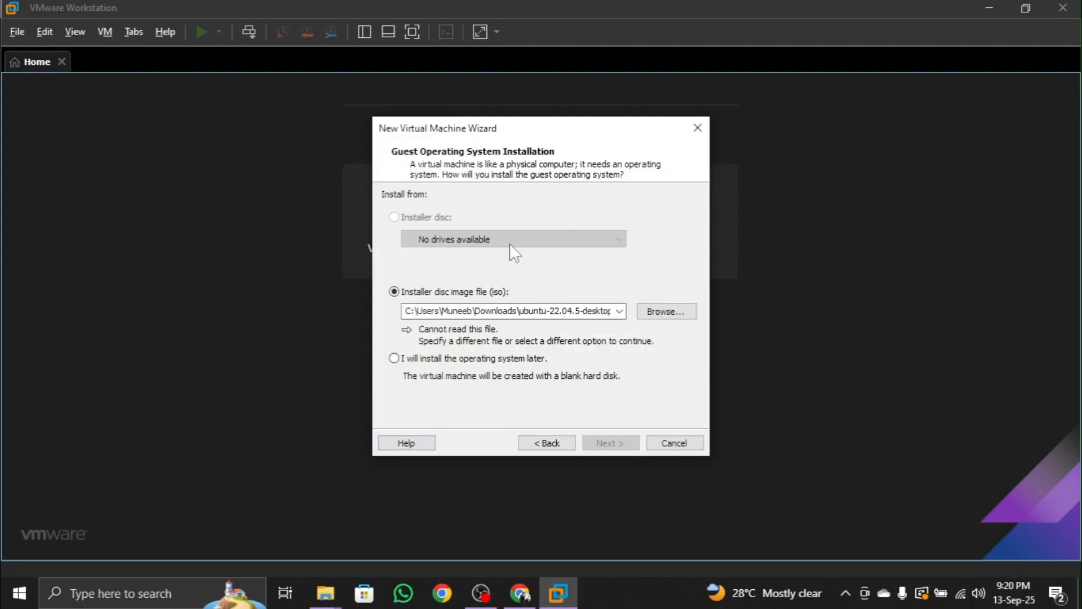
left_click(670, 312)
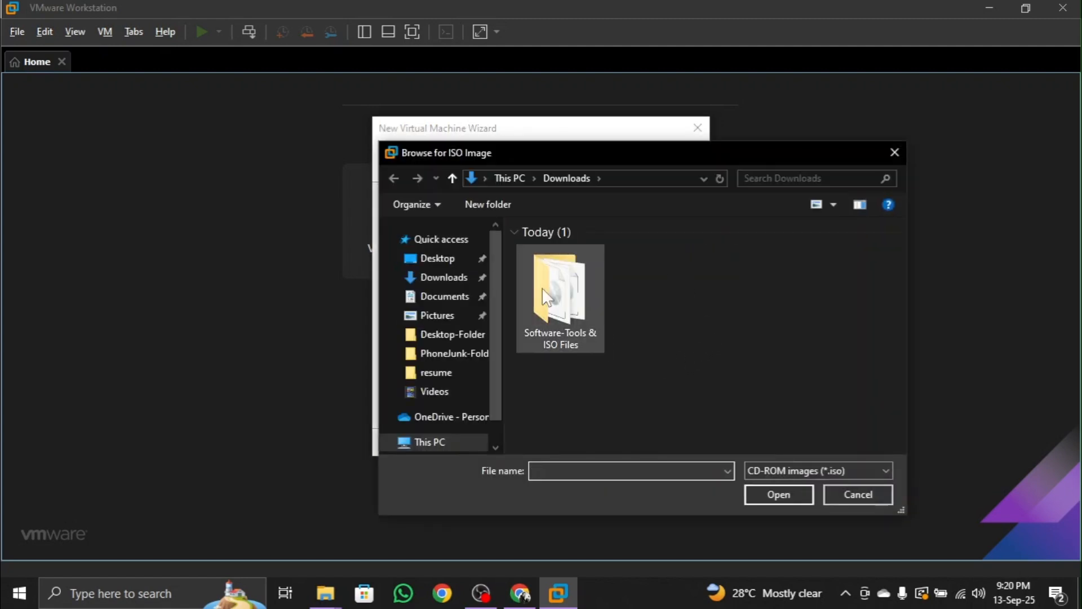
double_click(591, 297)
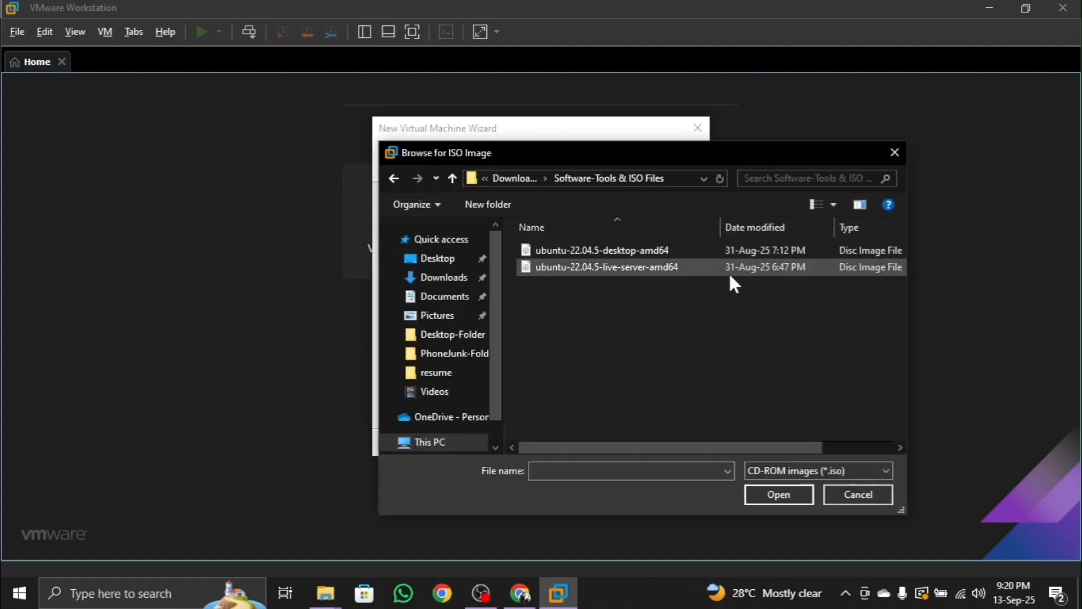
double_click(677, 250)
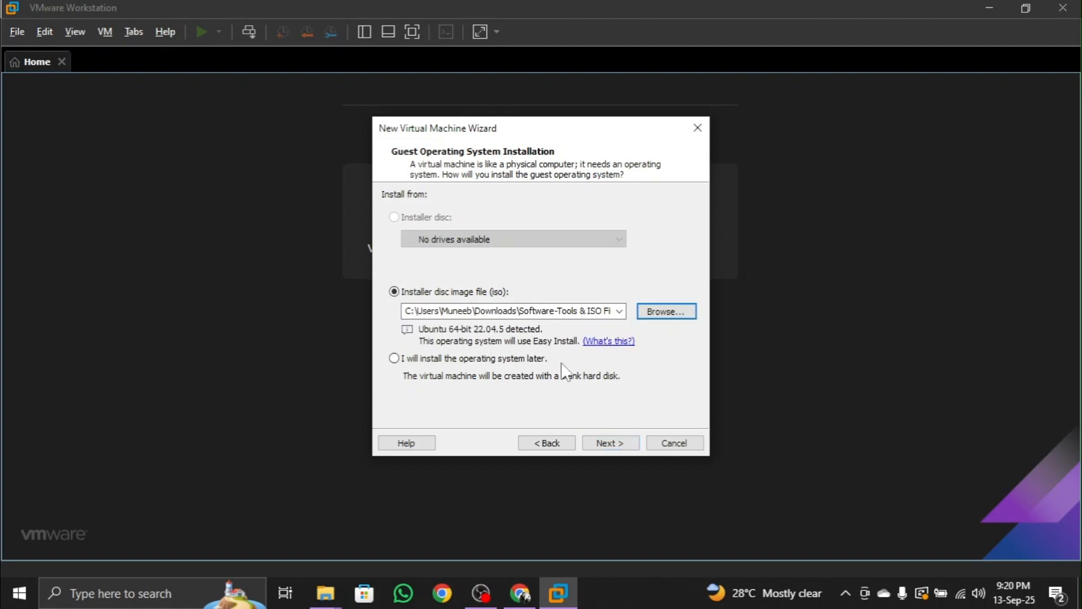
left_click(607, 443)
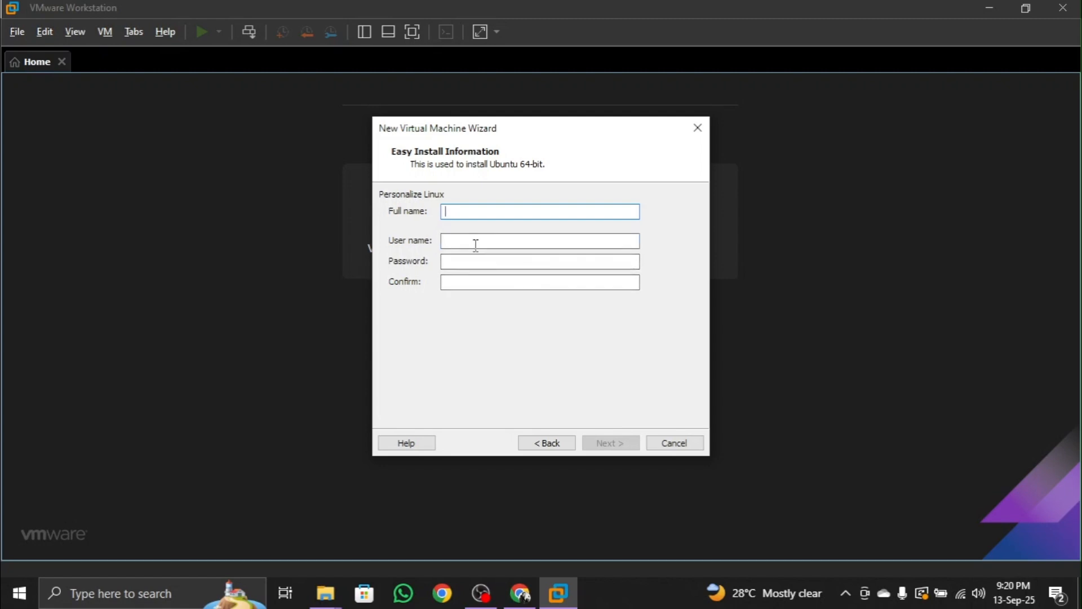
Fill in the Easy Install full name and user name, enter and confirm the account password, and continue.
type("m")
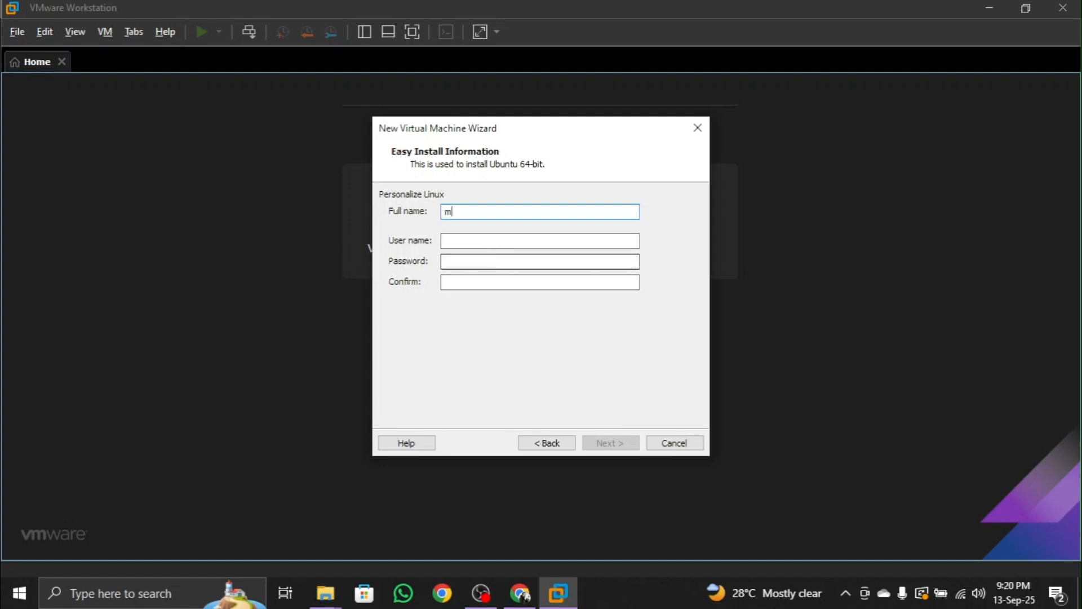
type("uneeb")
key("Tab")
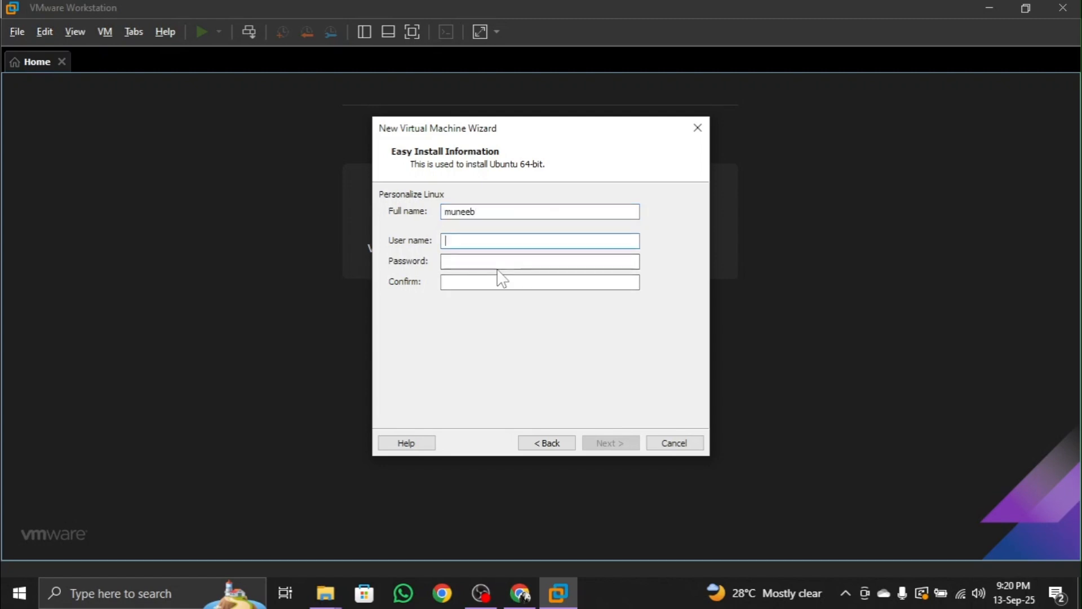
type("muneeb")
key("Tab")
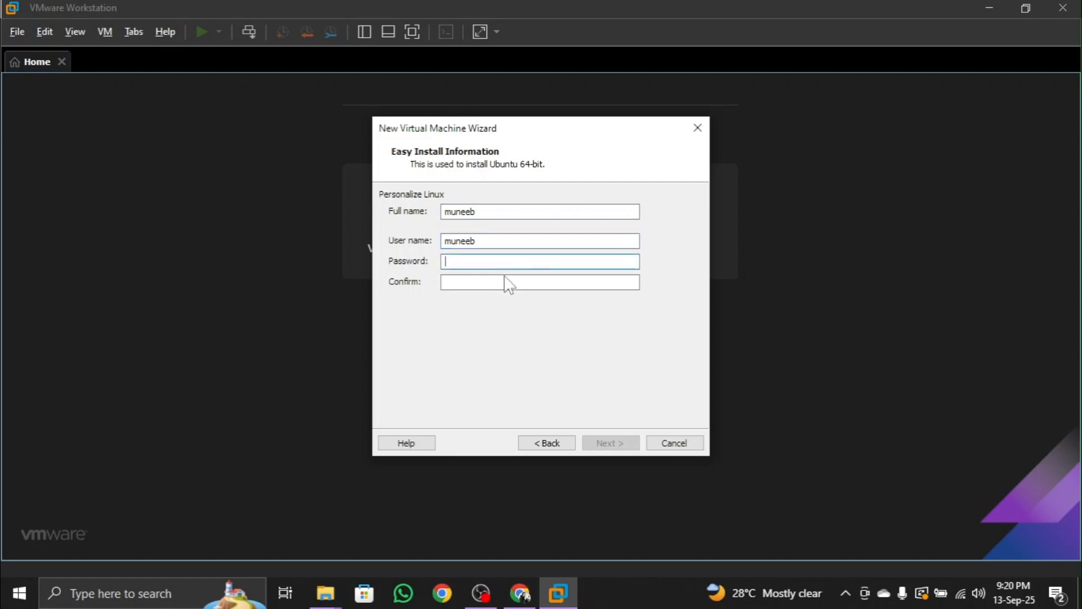
type("1•••••••")
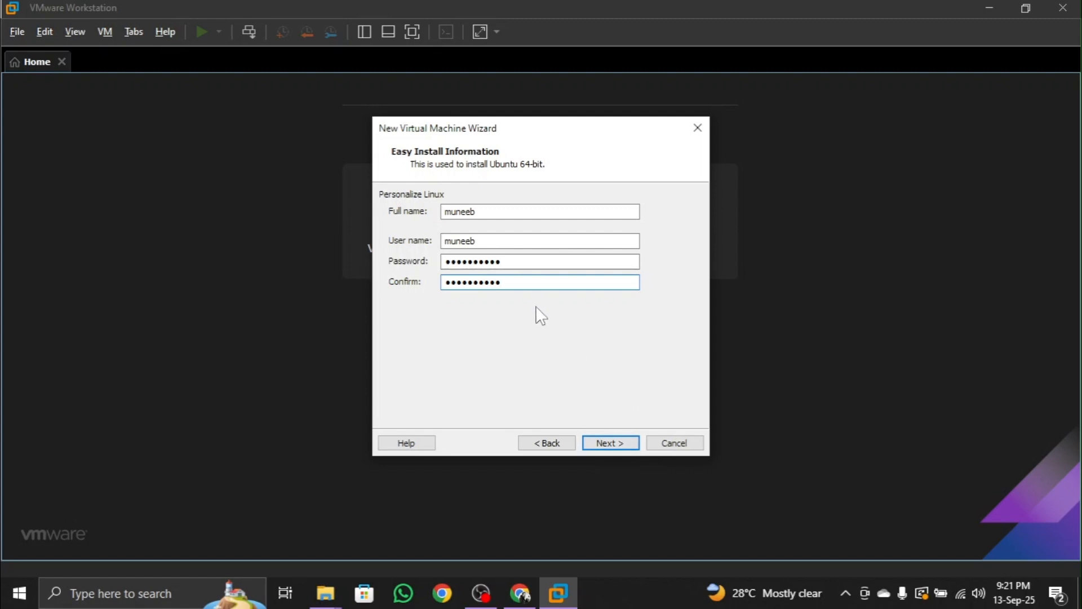
left_click(614, 442)
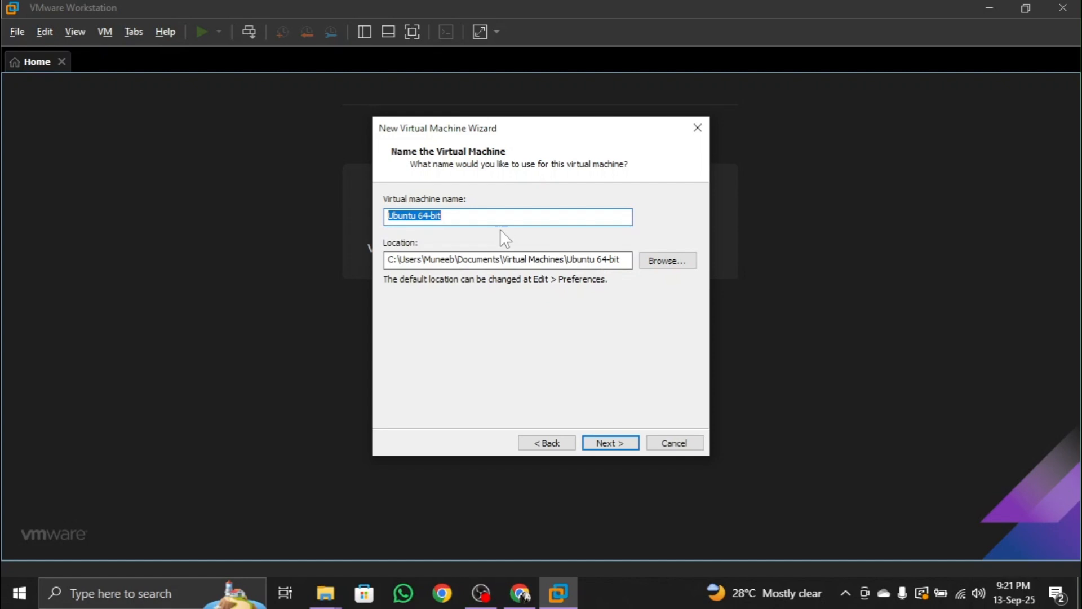
Name the virtual machine Ubuntu Desktop VM and store it in a new UbuntuDesktop folder on New Volume (F:).
type("U")
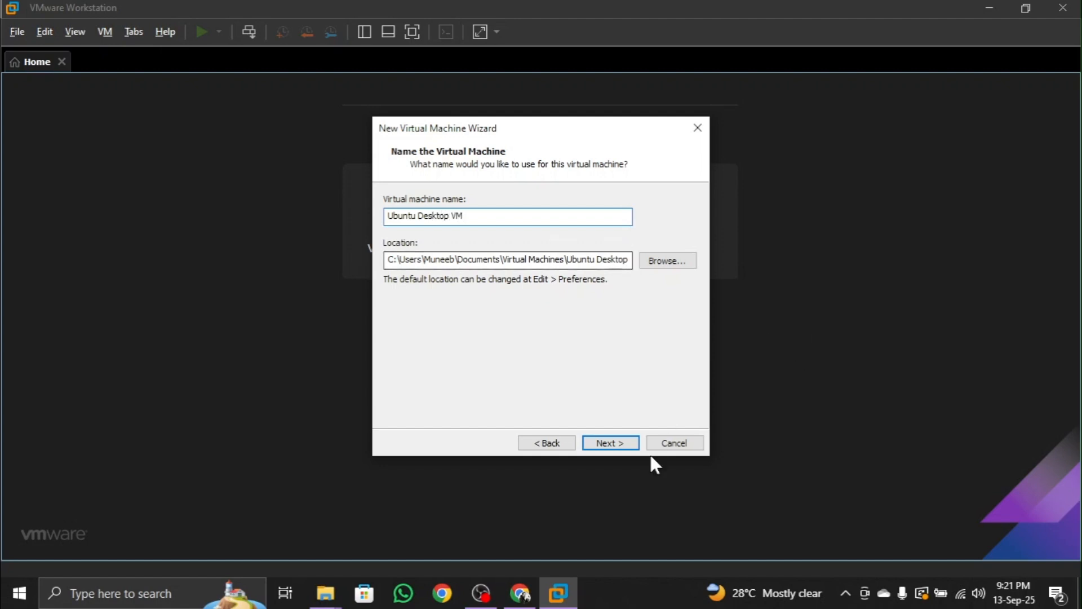
left_click(646, 259)
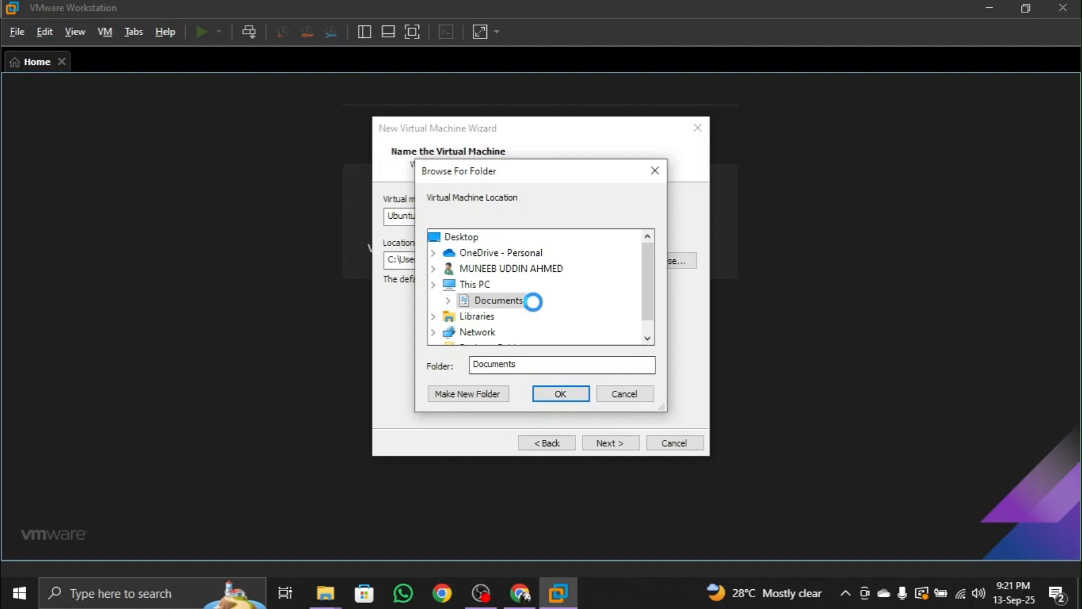
scroll(538, 315, "down", 4)
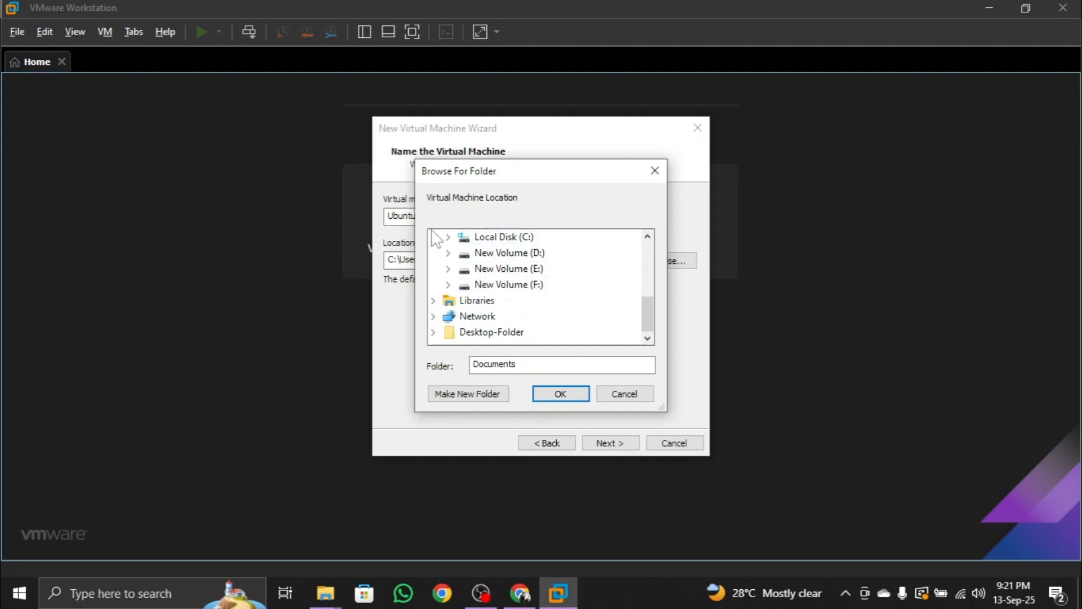
left_click(479, 285)
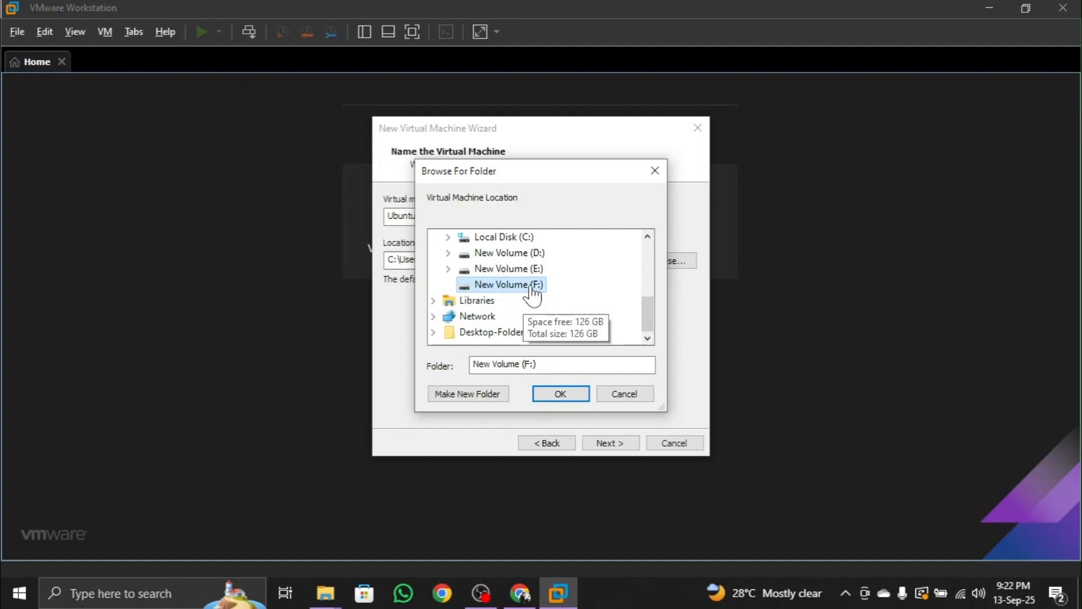
left_click(492, 389)
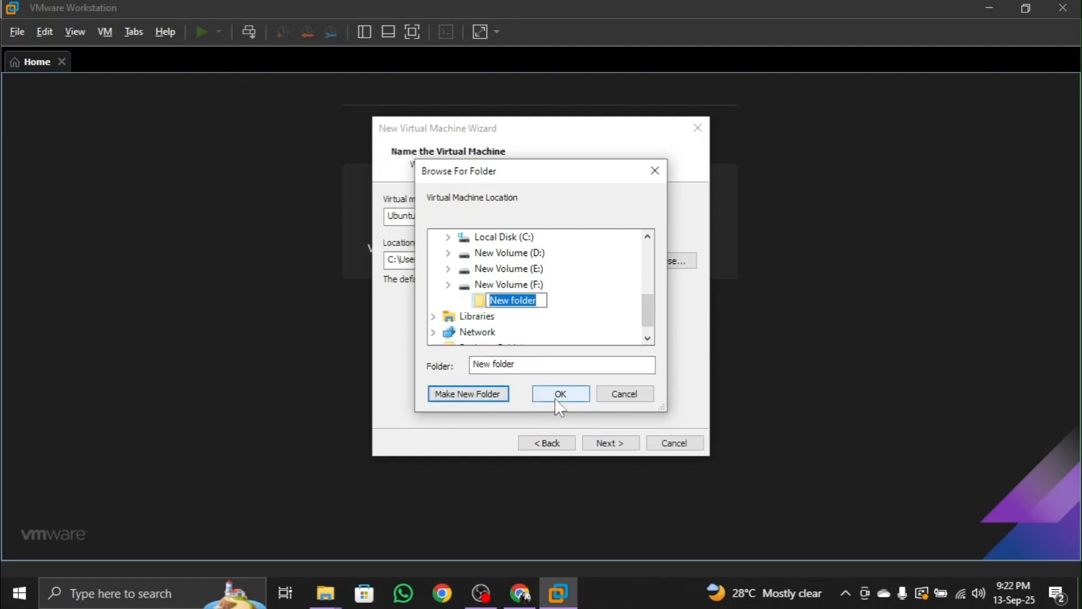
type("Uby")
key("BackSpace")
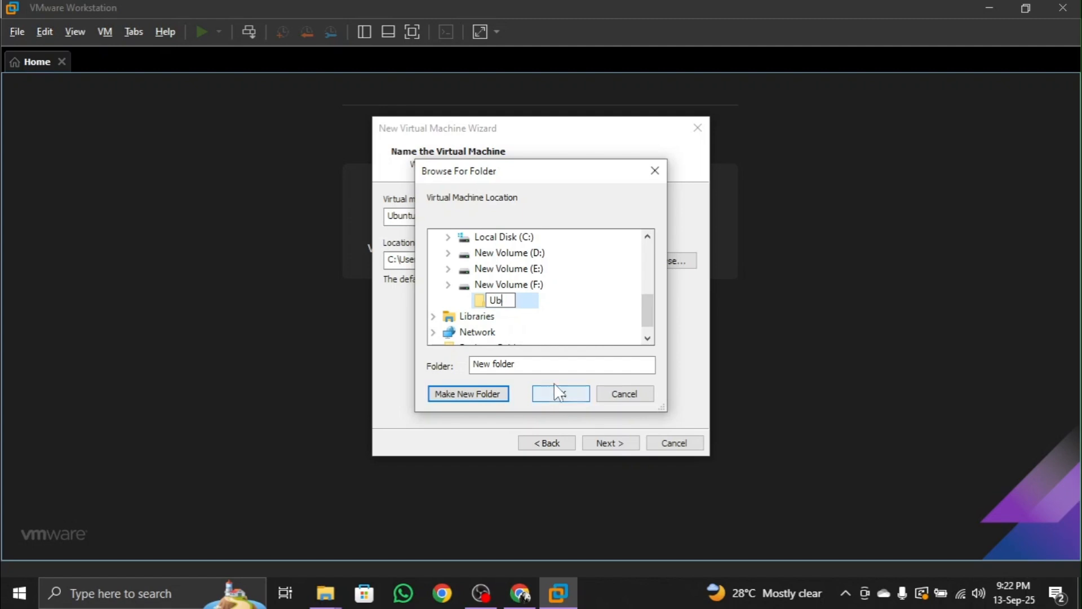
type("untuDe")
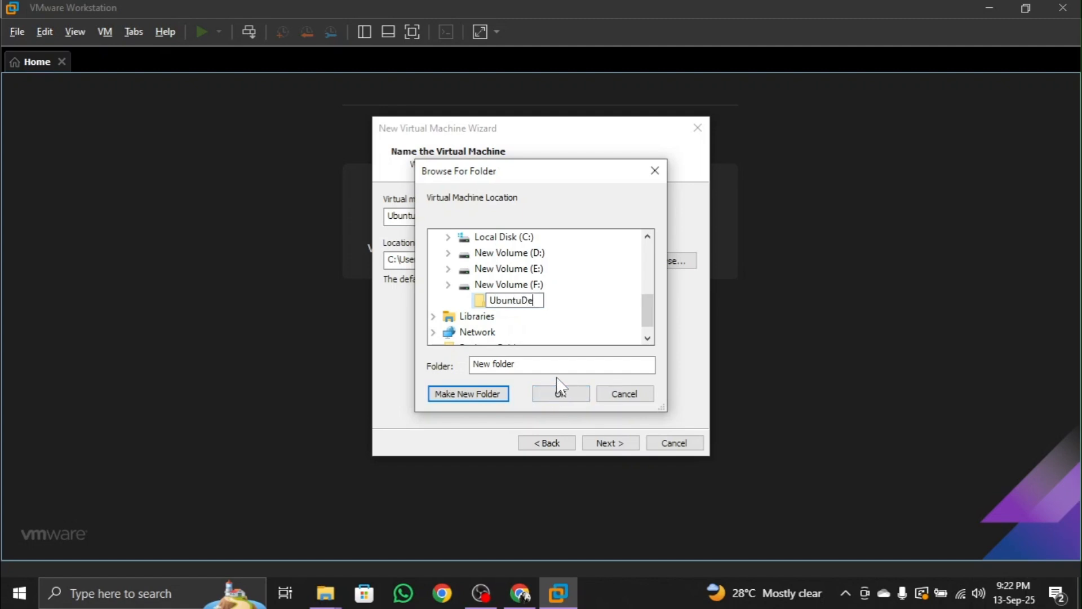
type("sktop")
key("Escape")
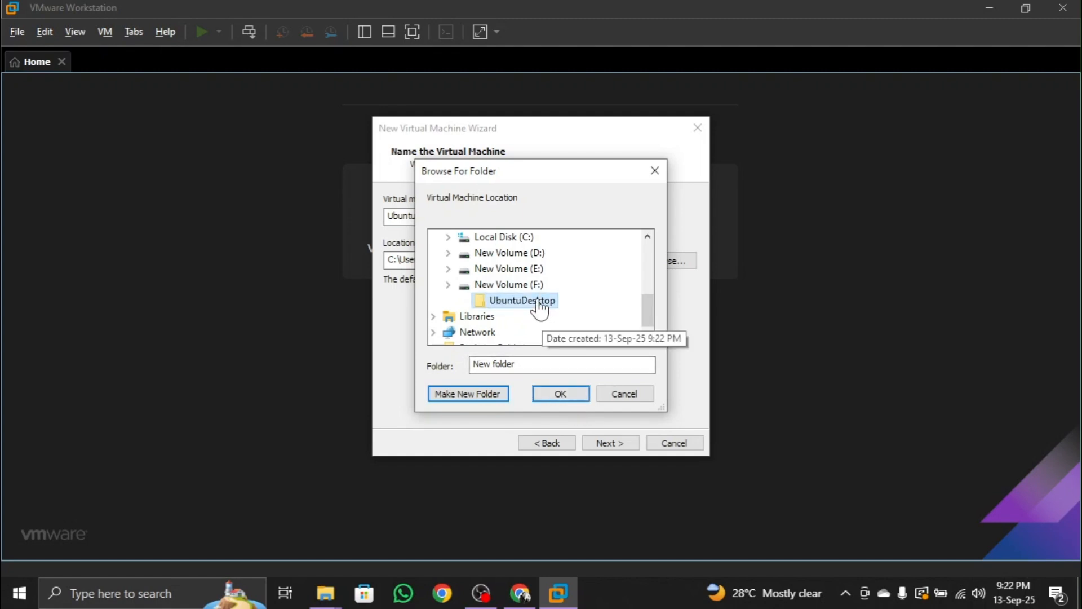
left_click(561, 394)
left_click(623, 445)
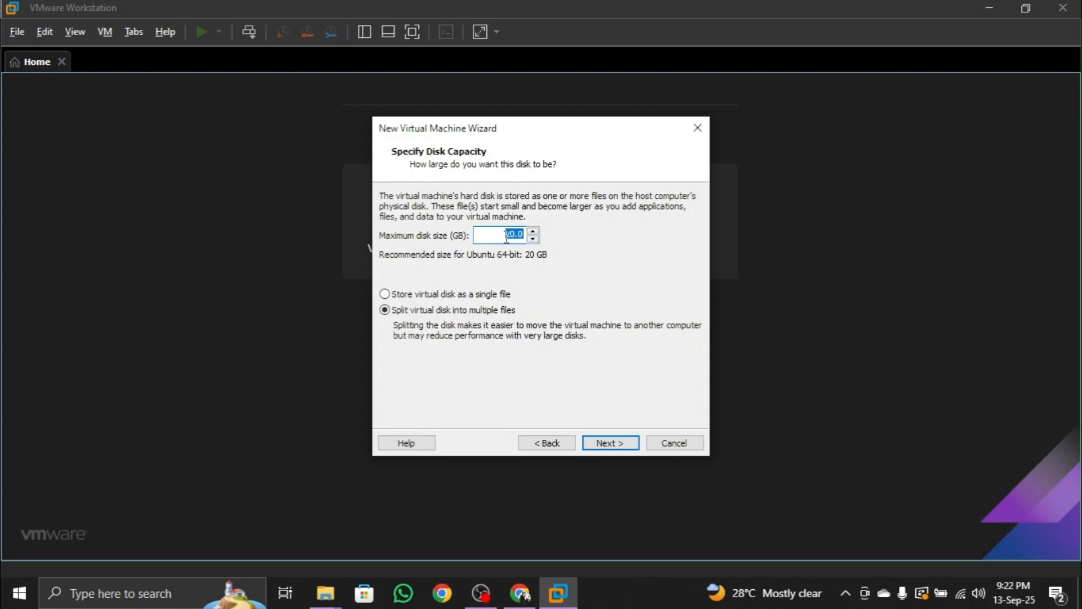
Set the maximum disk size to 30 GB, split into multiple files, and check the network adapter in the hardware customization.
scroll(520, 235, "up", 1)
left_click(621, 445)
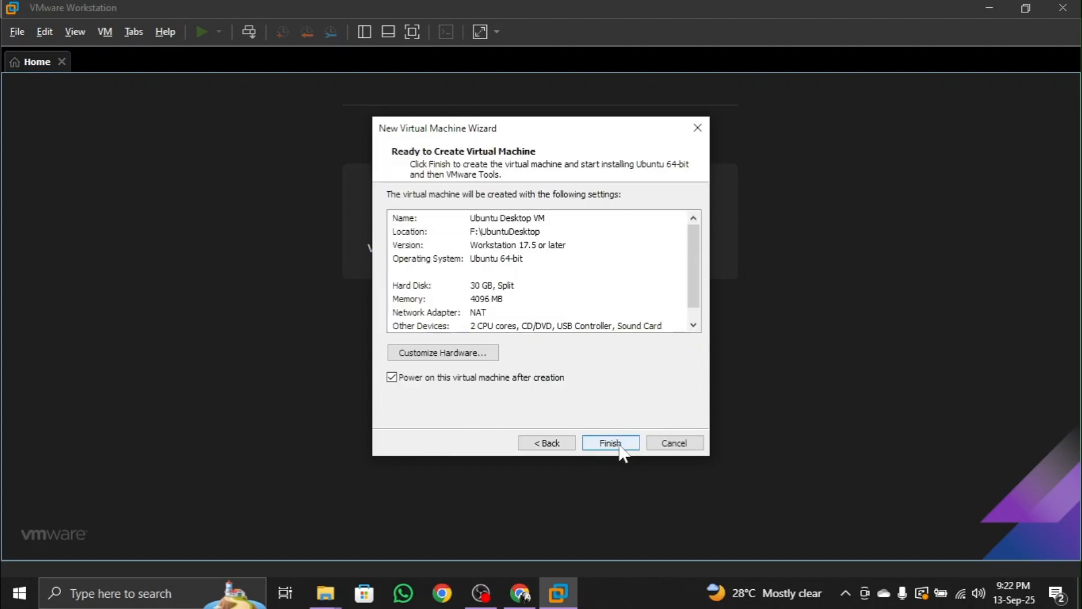
left_click(454, 358)
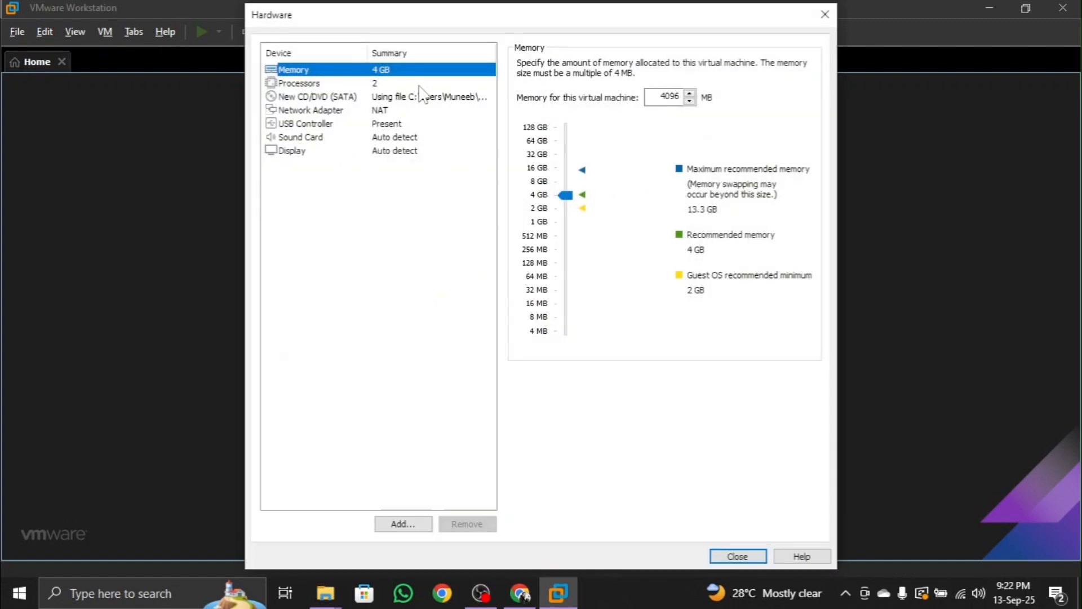
left_click(361, 110)
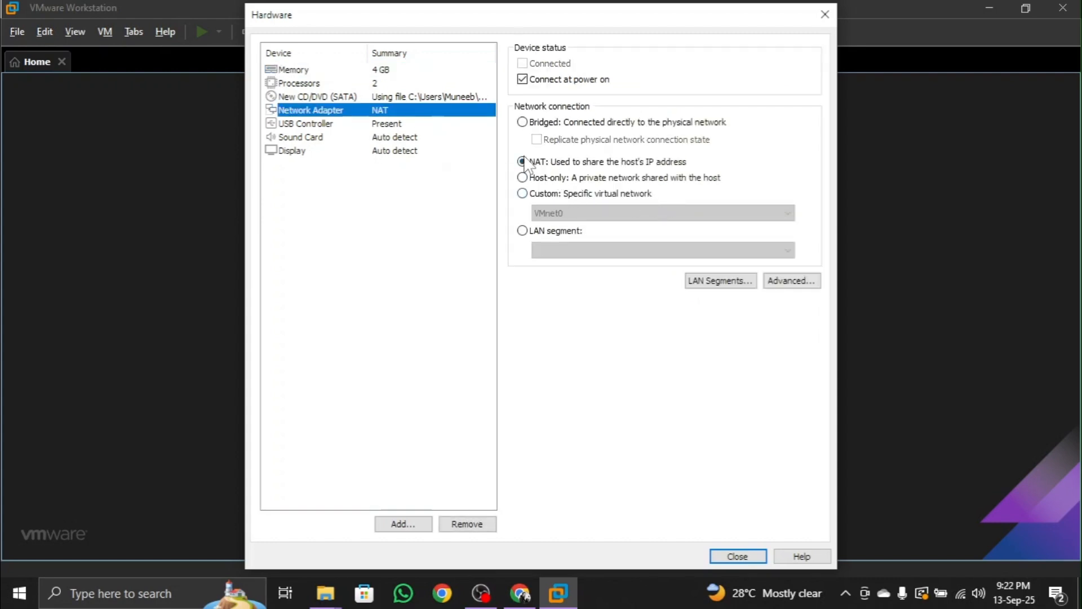
Raise the virtual machine's memory to 5792 MB and check the processor settings.
left_click(368, 70)
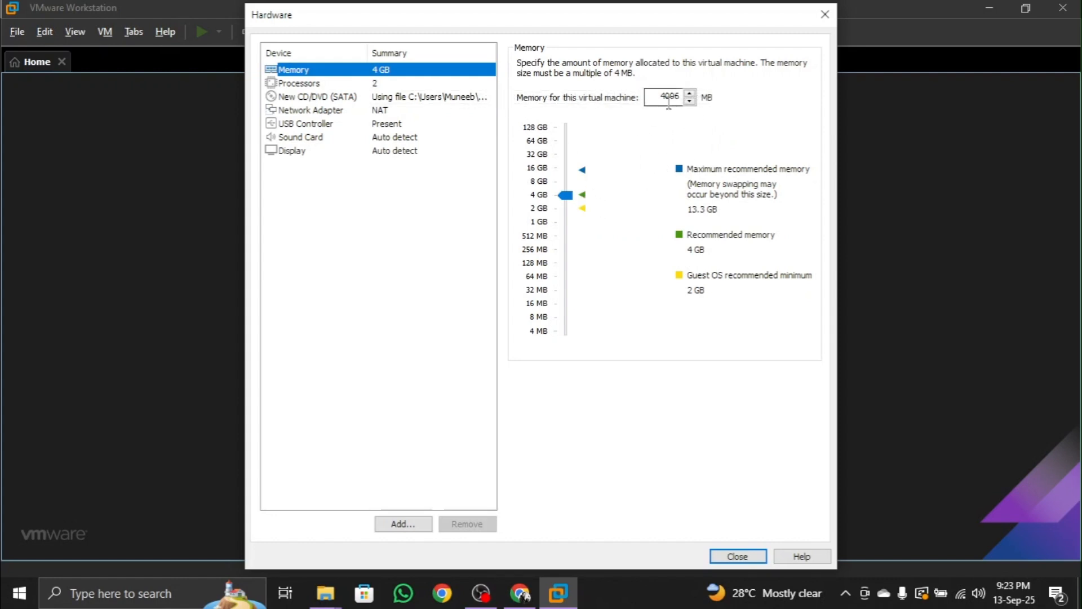
scroll(677, 99, "up", 4)
left_click_drag(567, 195, 570, 188)
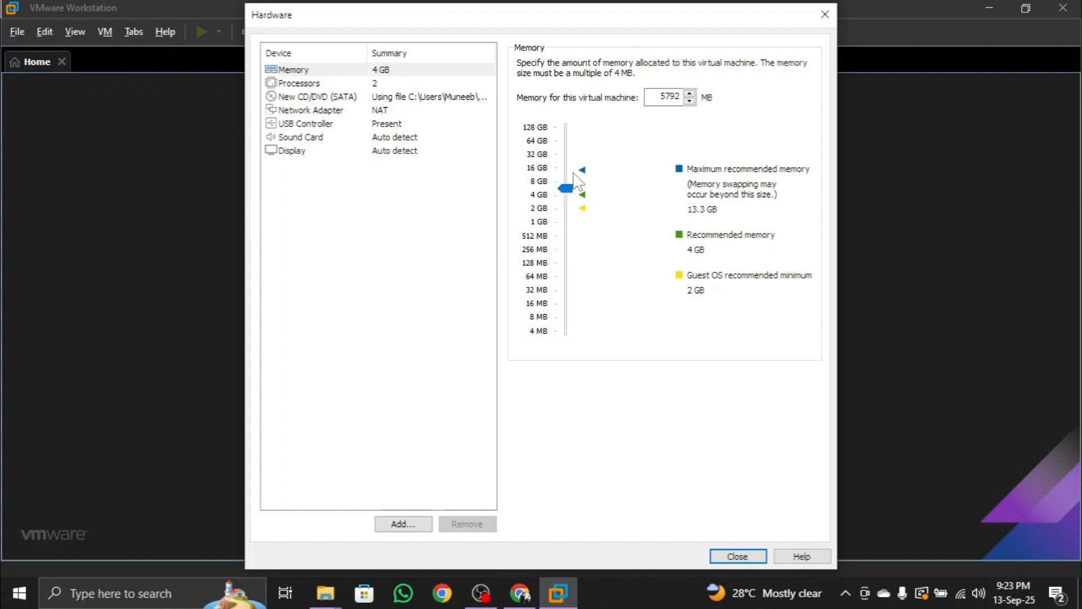
left_click(390, 83)
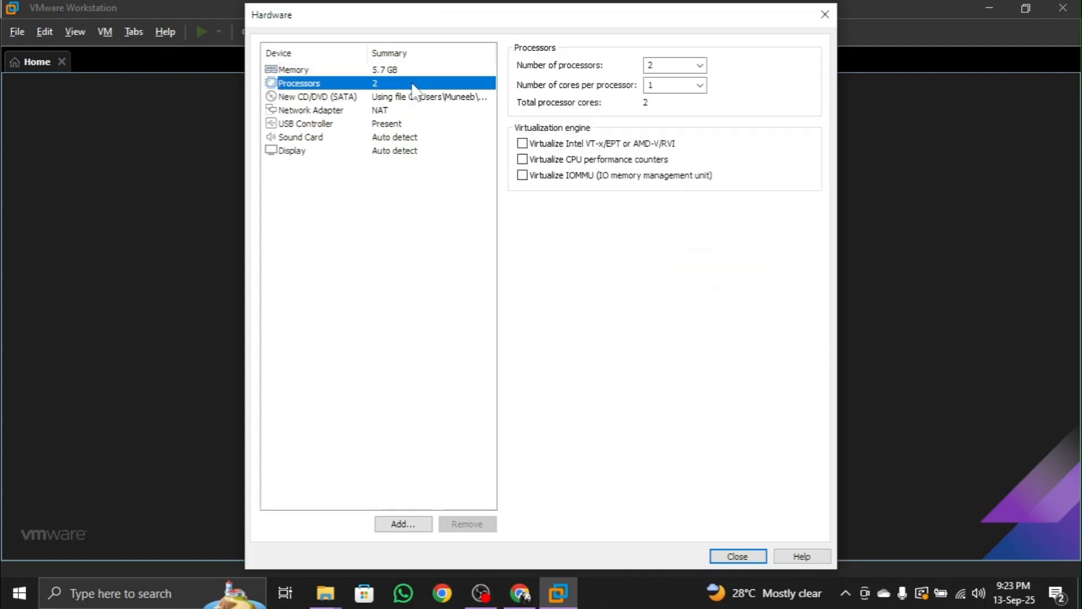
left_click(384, 68)
left_click(366, 84)
Close the hardware settings, finish creating the virtual machine with power-on after creation, and direct input to its console.
left_click(729, 556)
left_click(629, 443)
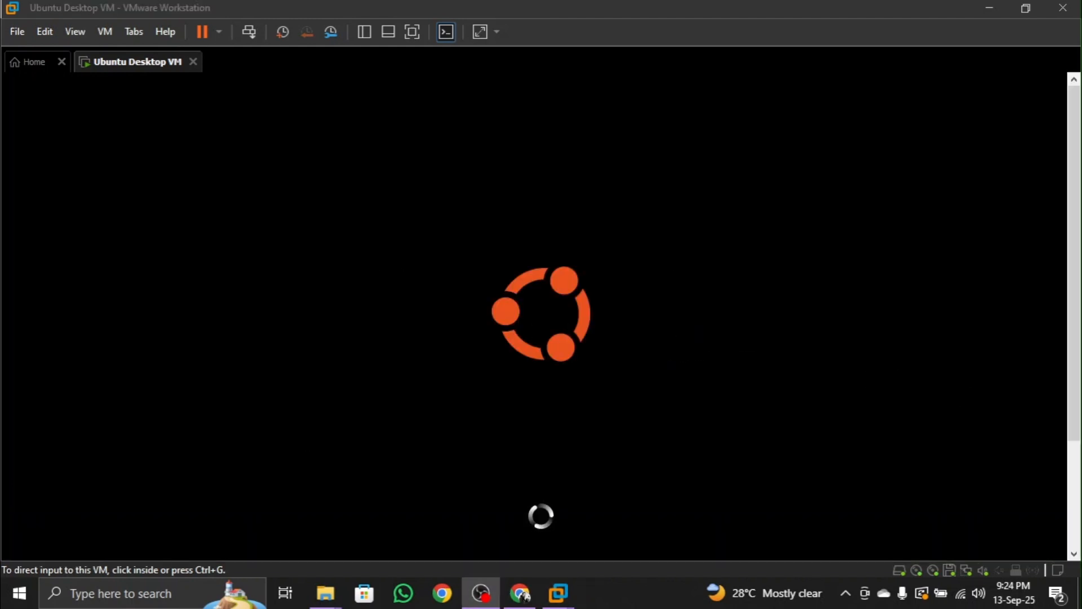
left_click(684, 191)
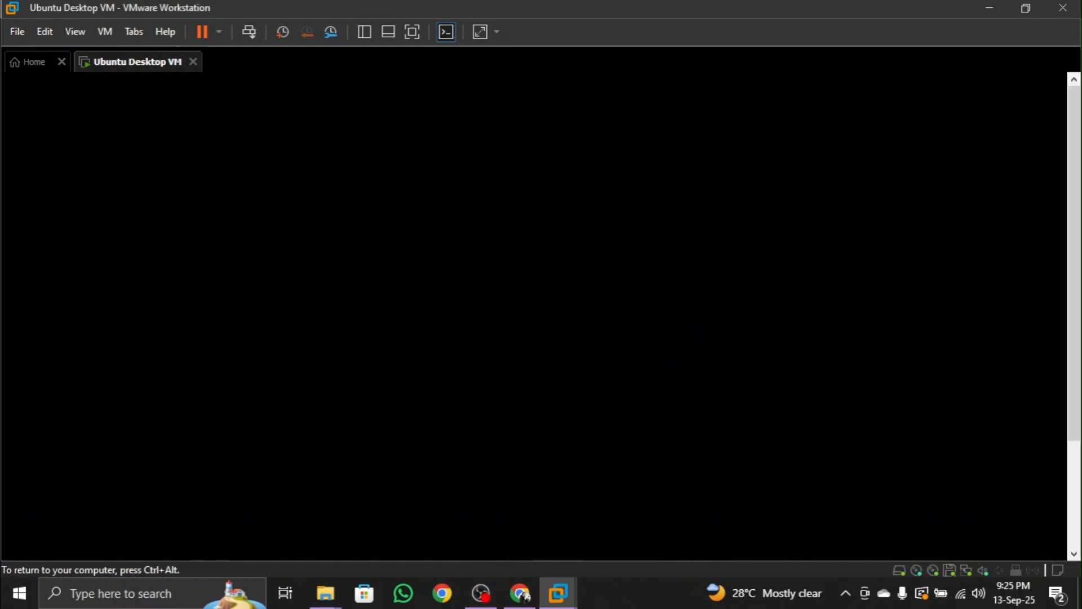
Show the virtual machine in full screen and accept the English (US) keyboard layout in the Ubuntu installer.
left_click(411, 33)
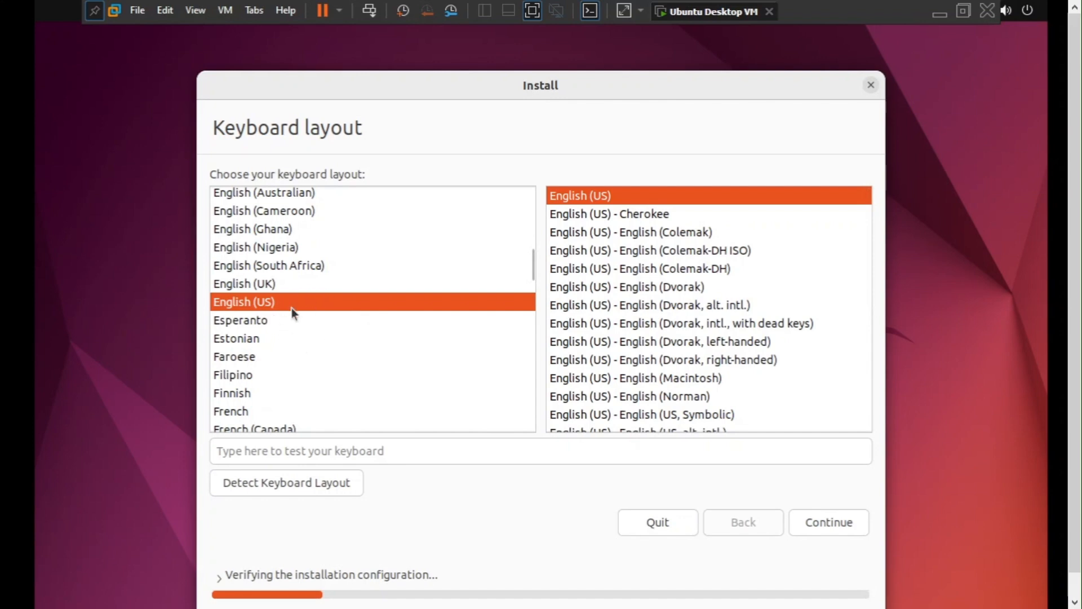
left_click(830, 522)
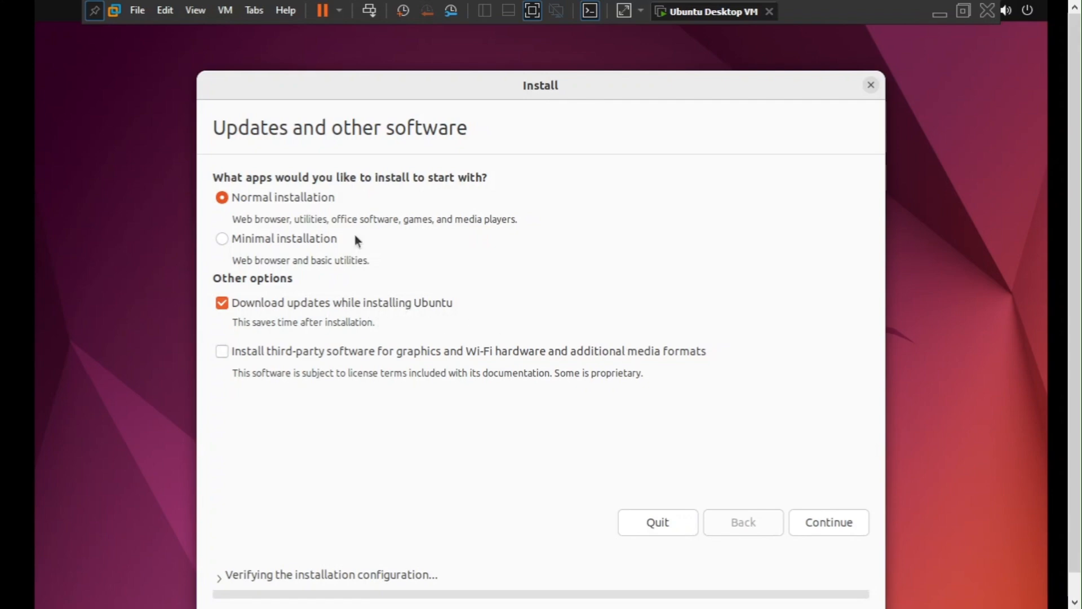
Accept the normal installation with updates downloaded during install, and choose Something else as the installation type.
left_click(826, 519)
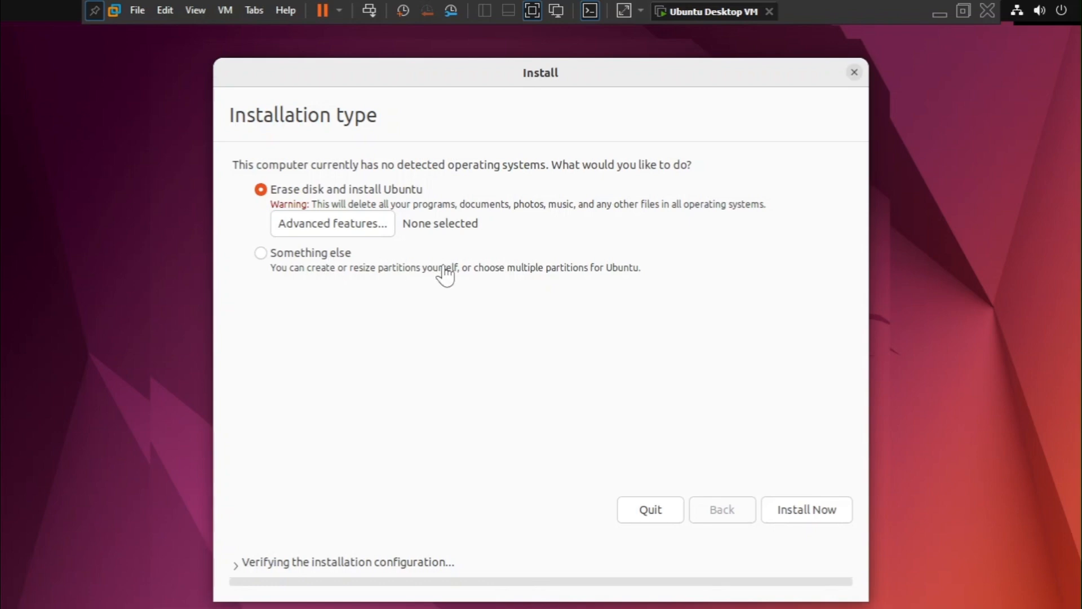
left_click(259, 252)
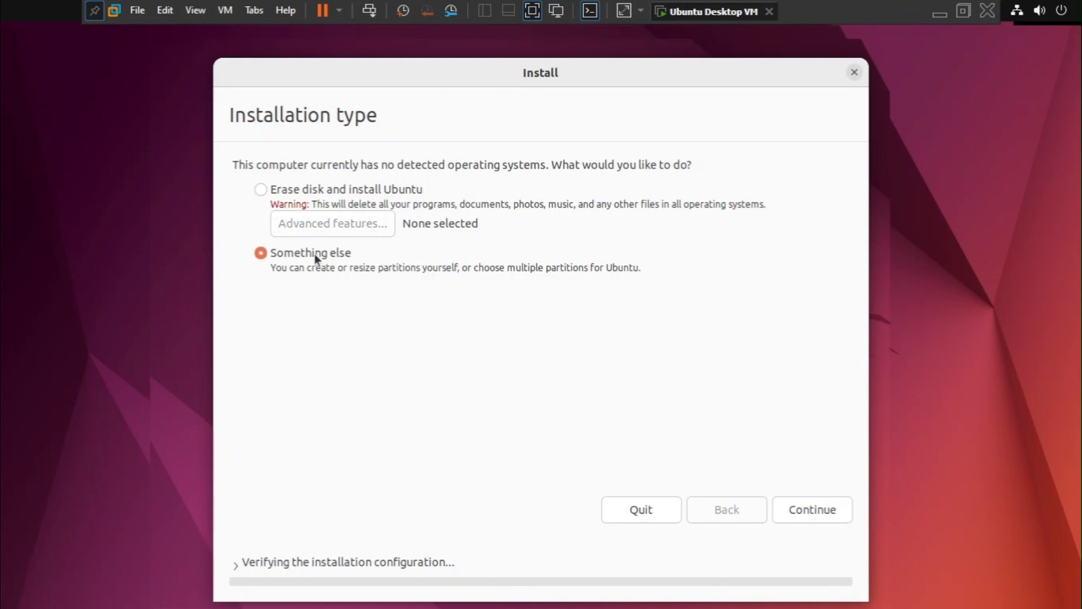
left_click(824, 509)
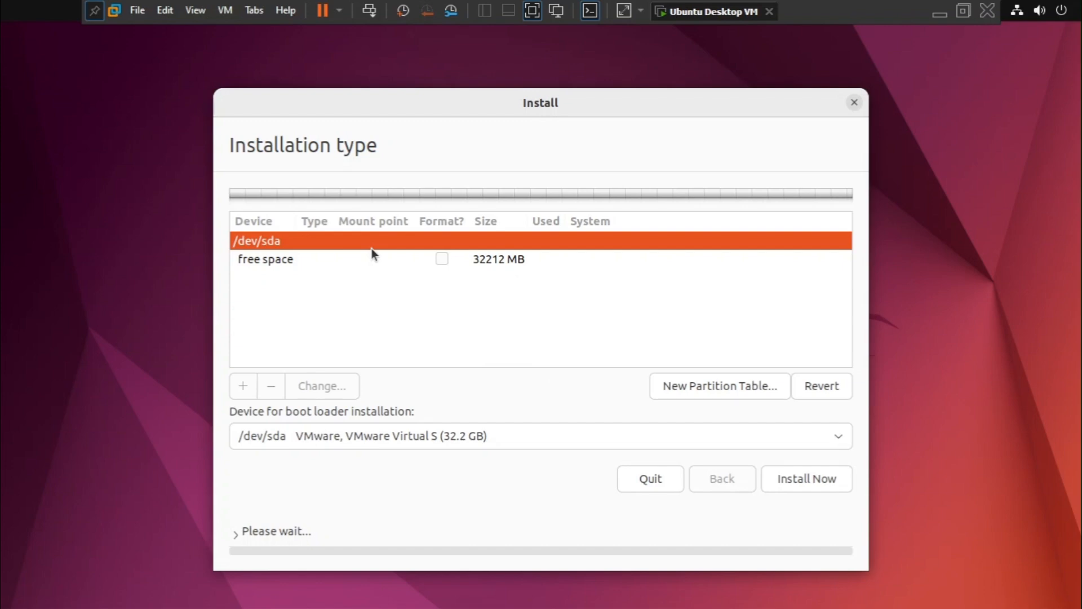
Create a 12288 MB primary Ext4 partition in the free space of /dev/sda with mount point /.
left_click(338, 262)
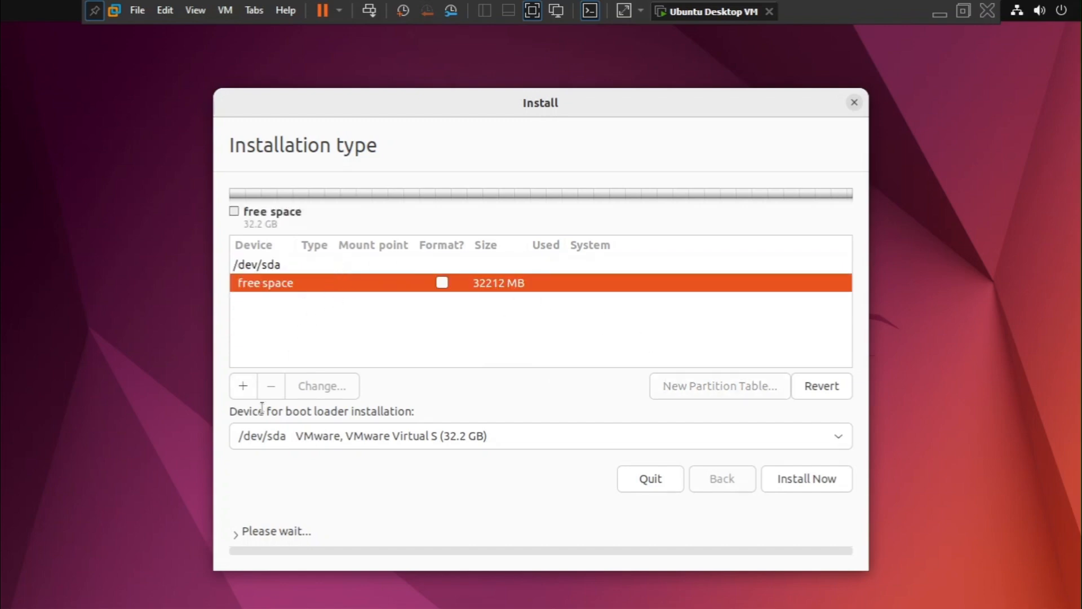
left_click(242, 387)
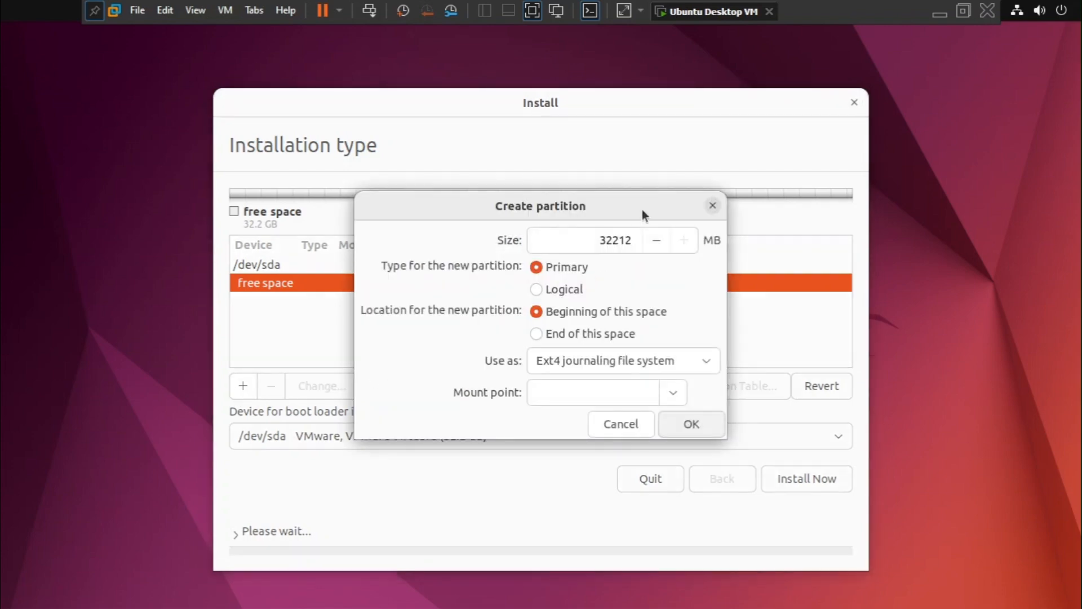
double_click(607, 241)
type("122")
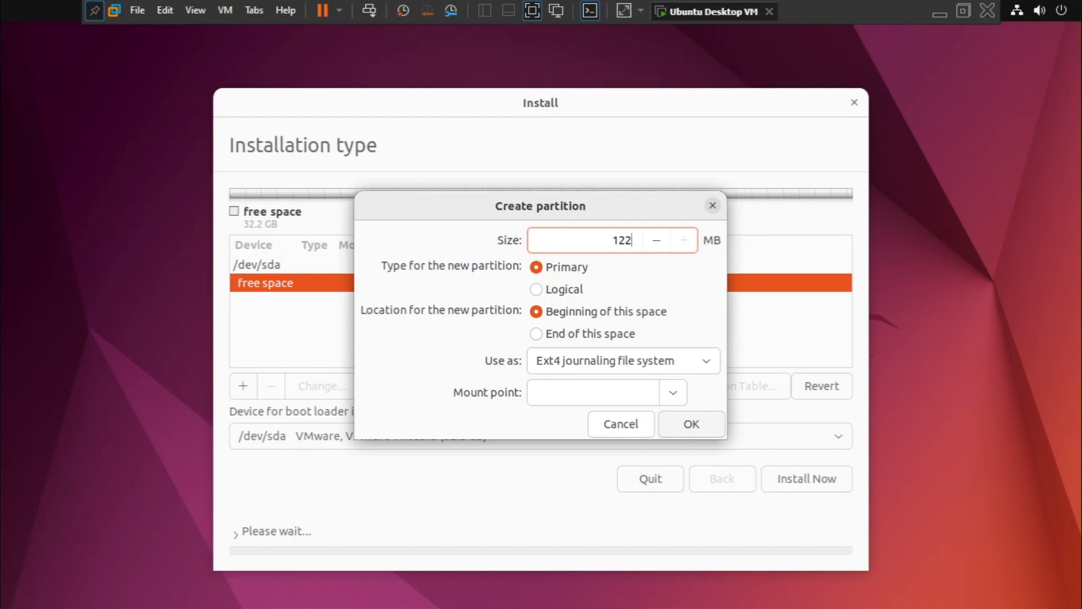
type("88")
left_click(673, 392)
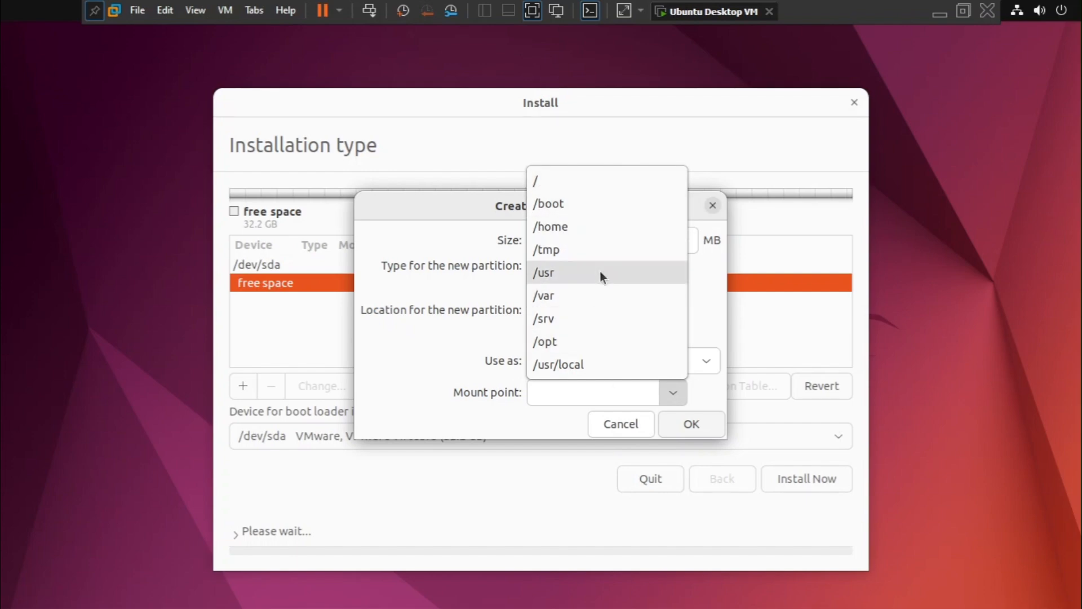
left_click(585, 184)
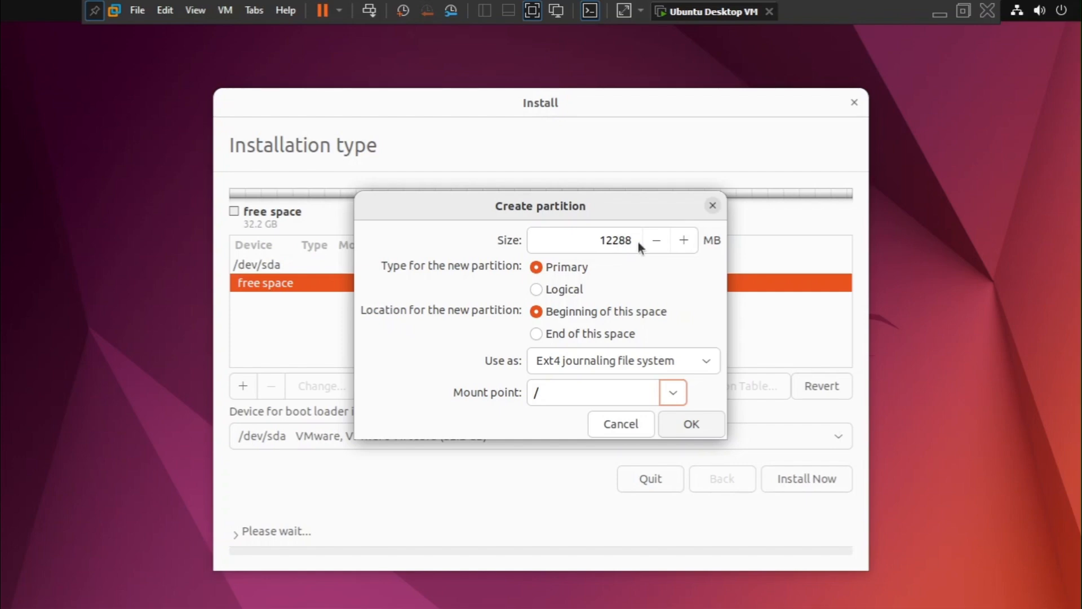
left_click(692, 424)
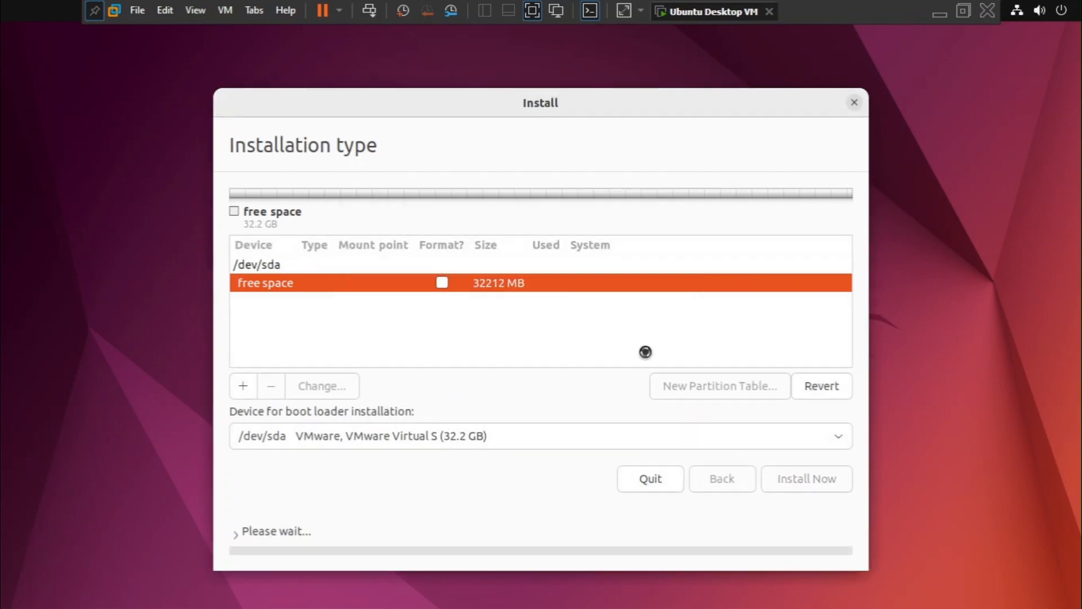
Create a 19600 MB primary Ext4 partition in the remaining free space with mount point /home.
double_click(374, 316)
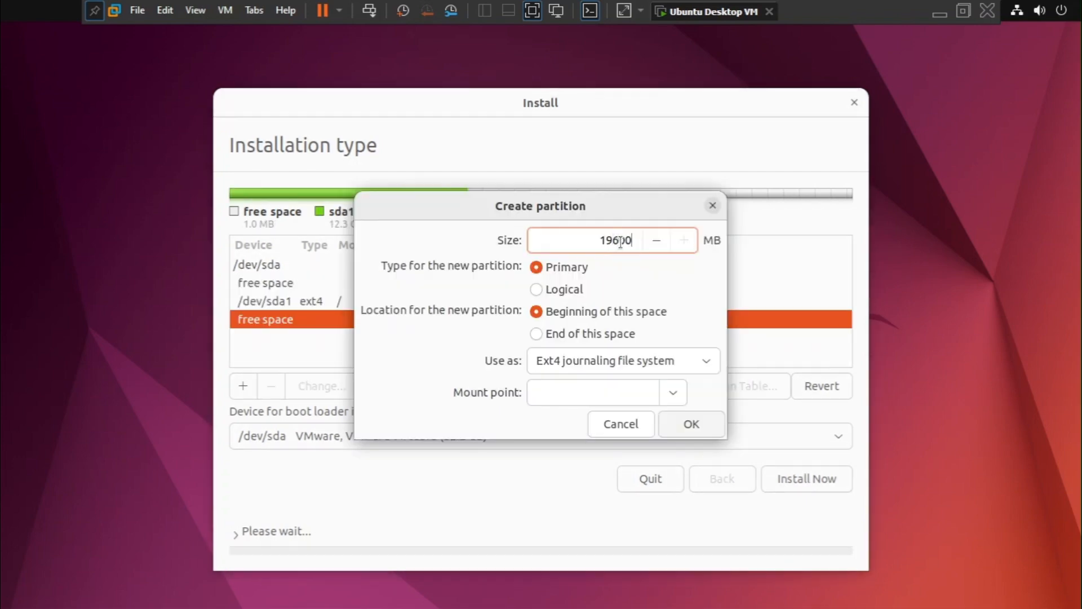
left_click(678, 395)
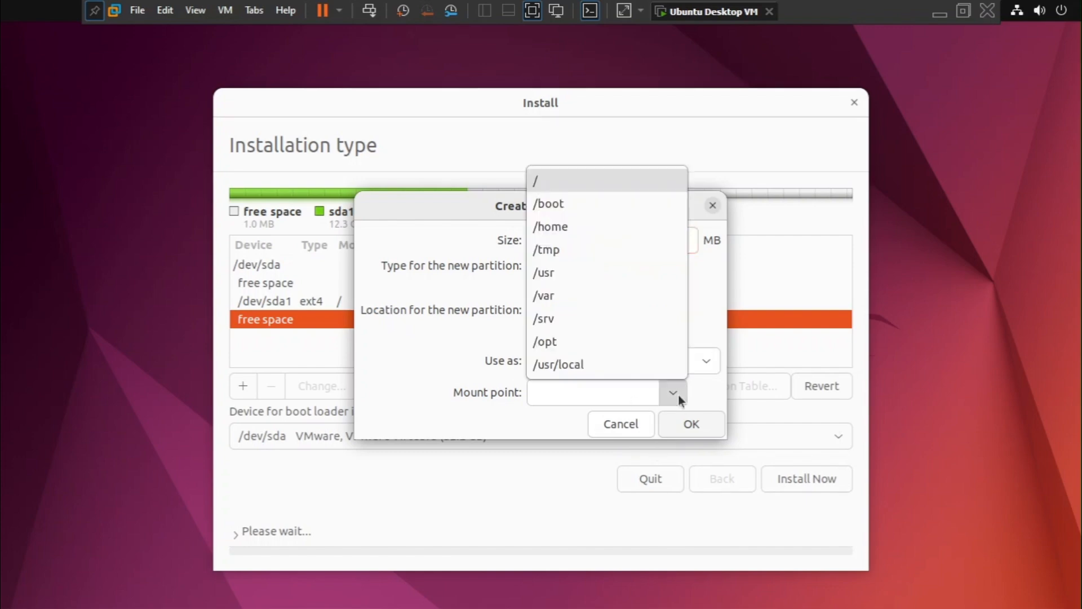
left_click(601, 228)
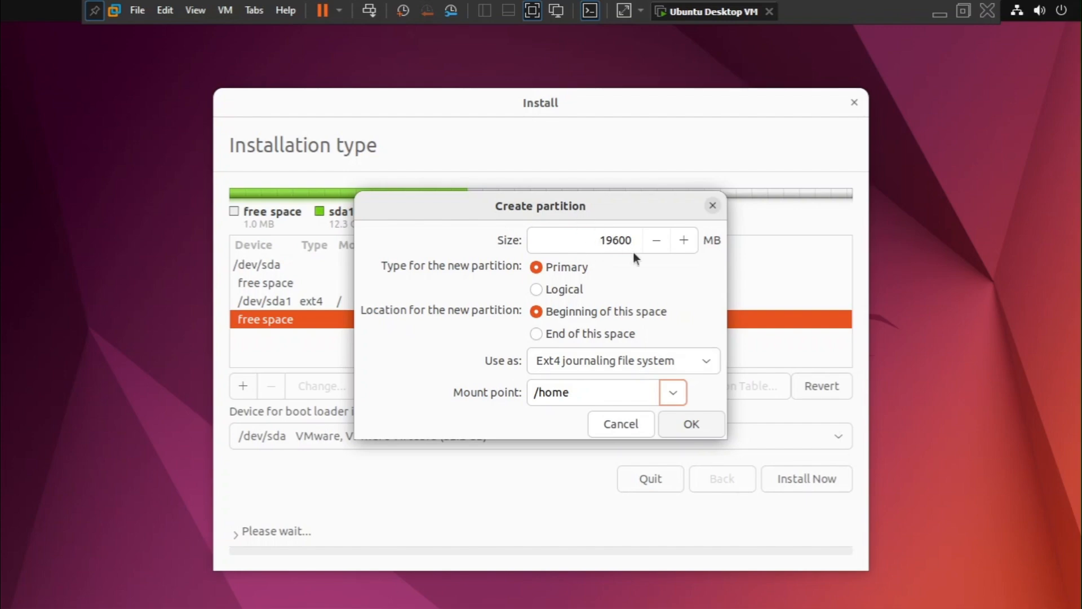
left_click(693, 420)
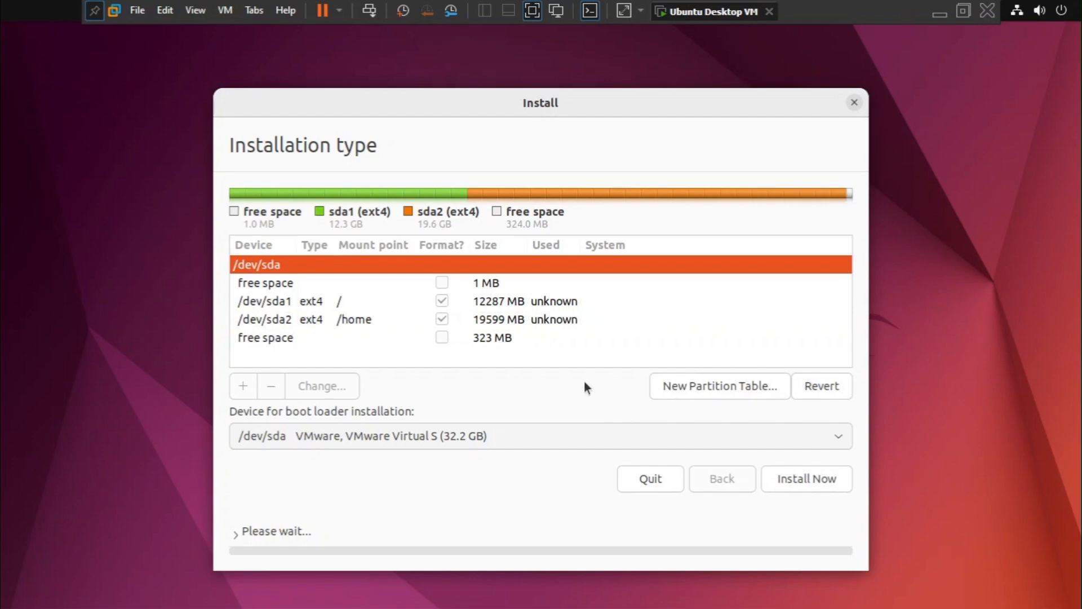
Create a 100 MB primary swap area in the free space after the /home partition.
left_click(365, 338)
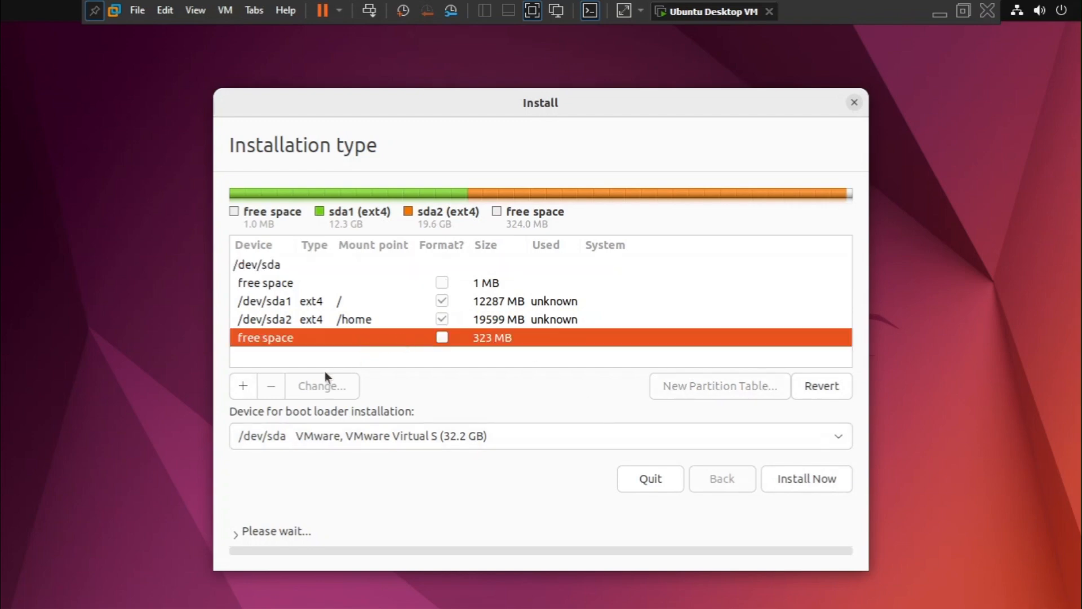
left_click(245, 390)
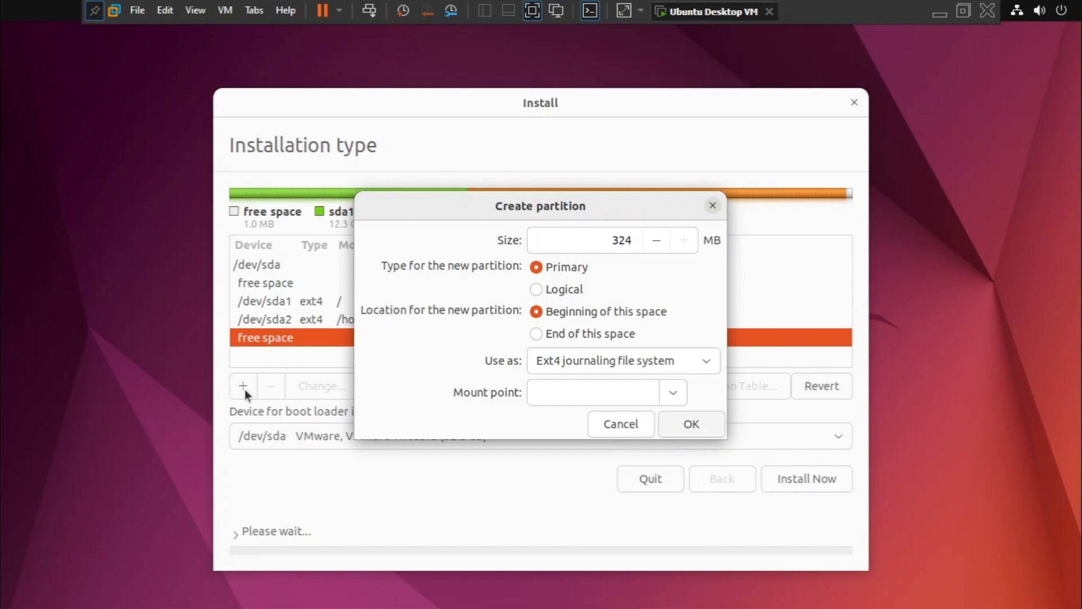
left_click(703, 358)
left_click(617, 552)
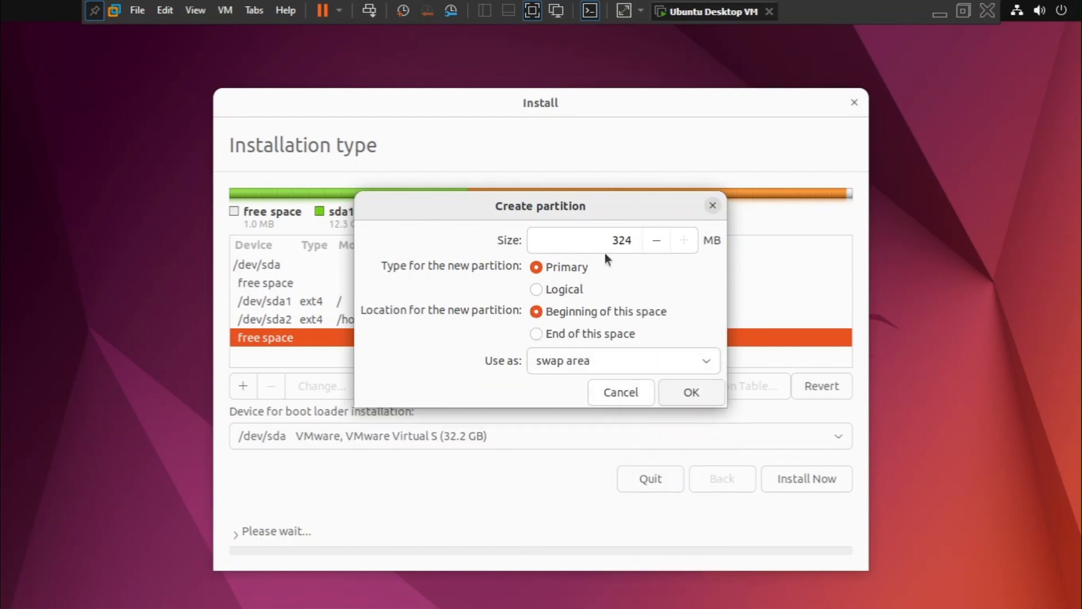
double_click(617, 241)
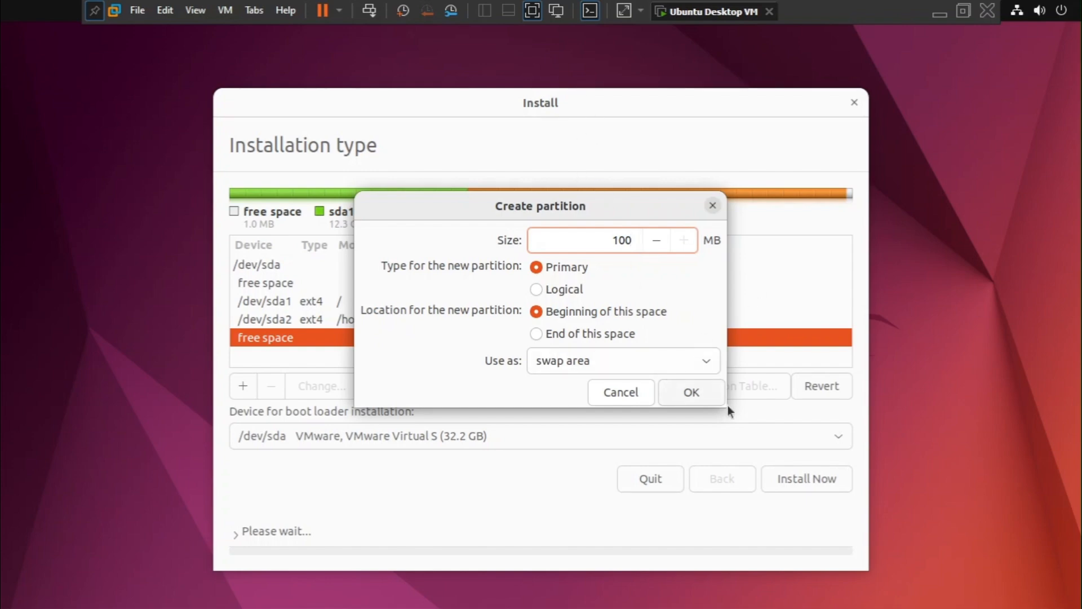
left_click(692, 391)
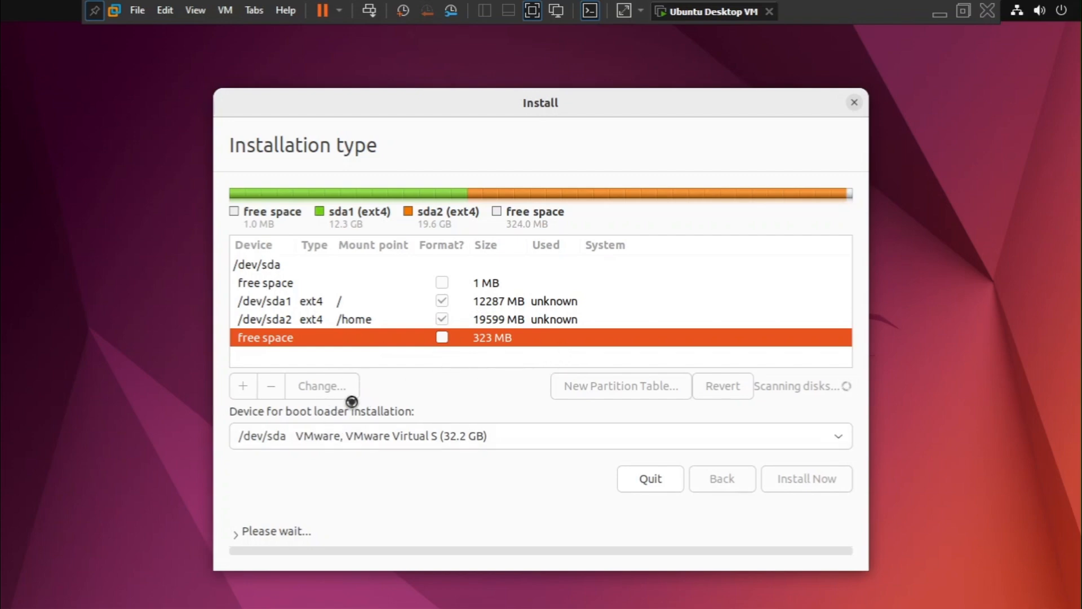
Create a primary EFI System Partition using the 224 MB of free space after the swap partition.
left_click(328, 355)
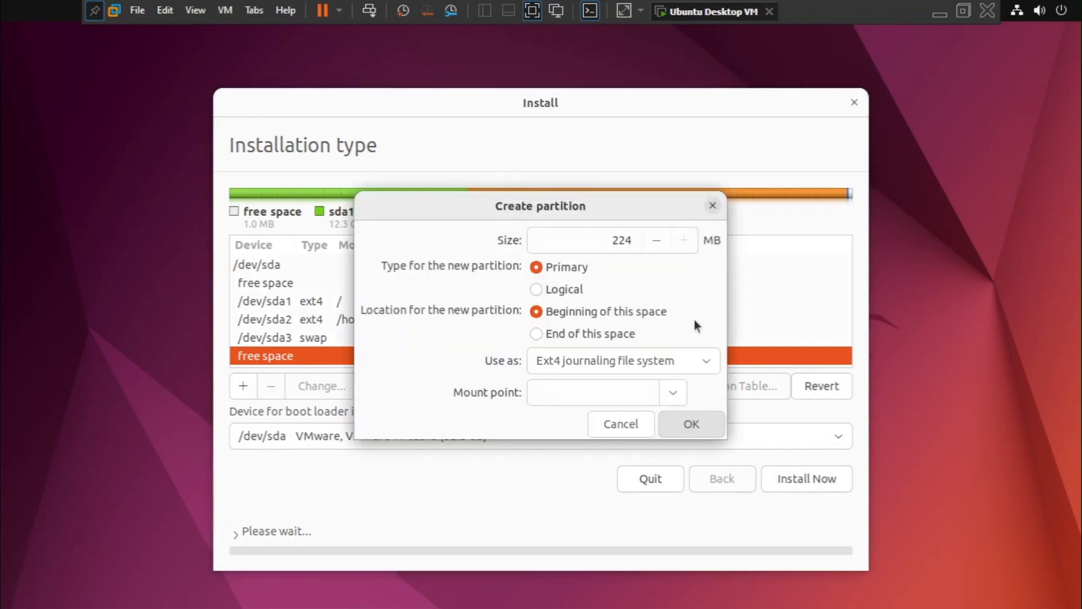
left_click(688, 355)
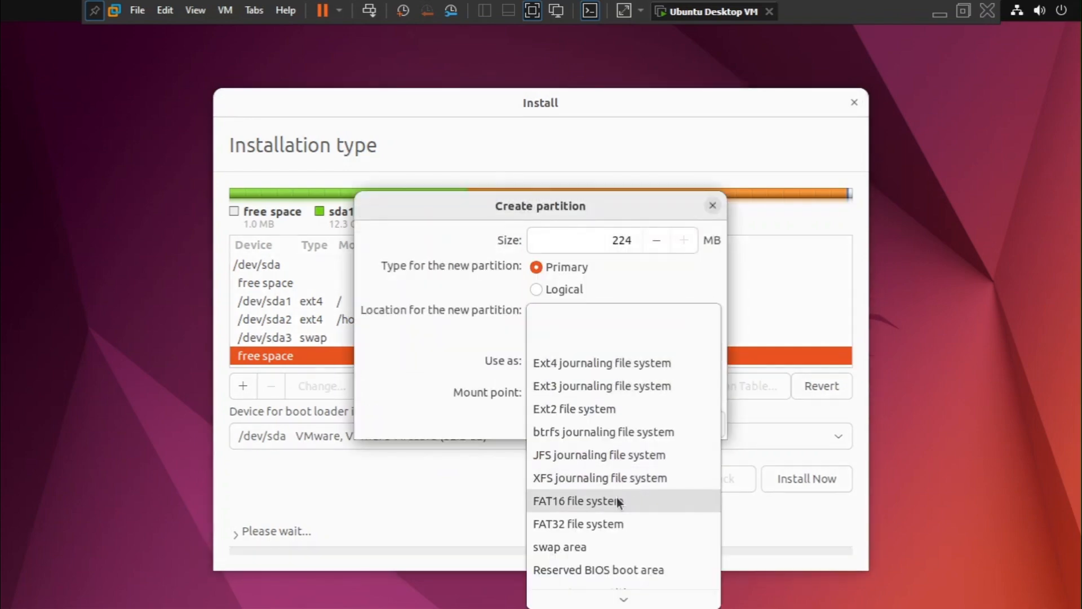
left_click(432, 347)
left_click(677, 359)
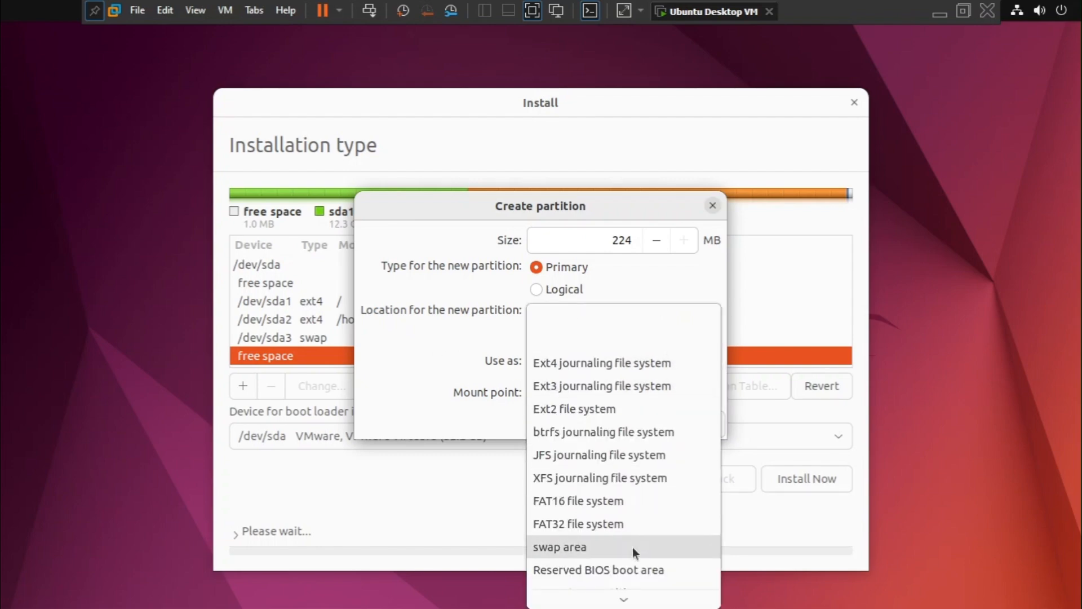
left_click(621, 567)
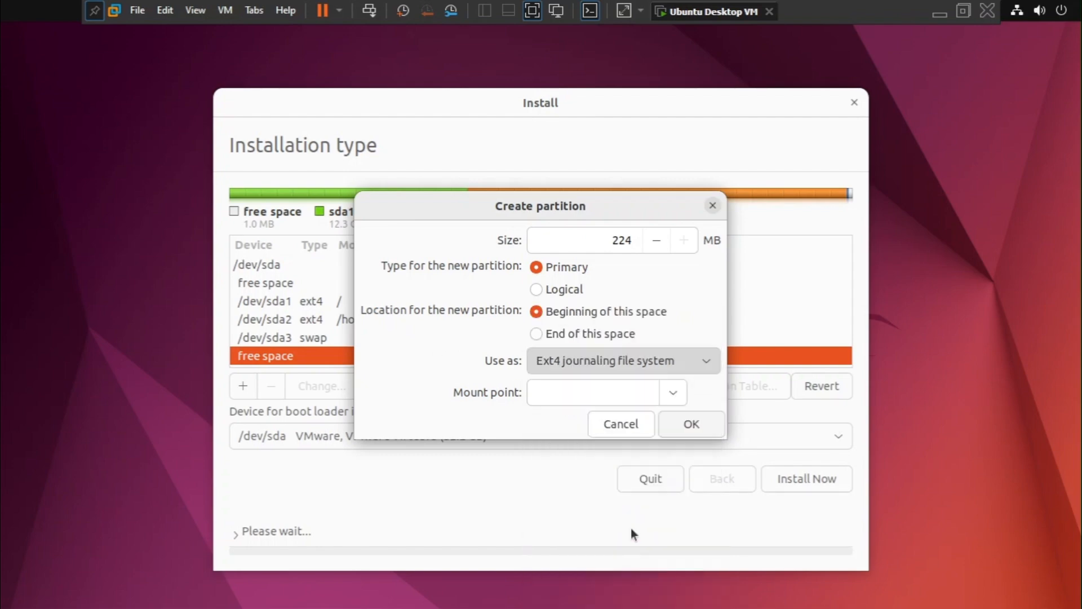
left_click(694, 367)
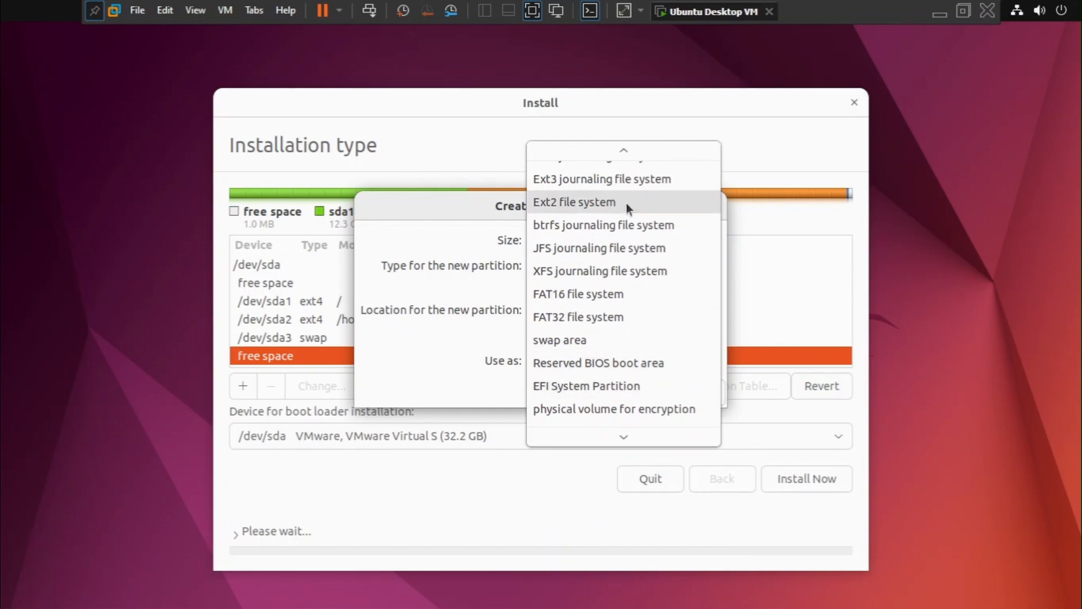
scroll(640, 197, "up", 1)
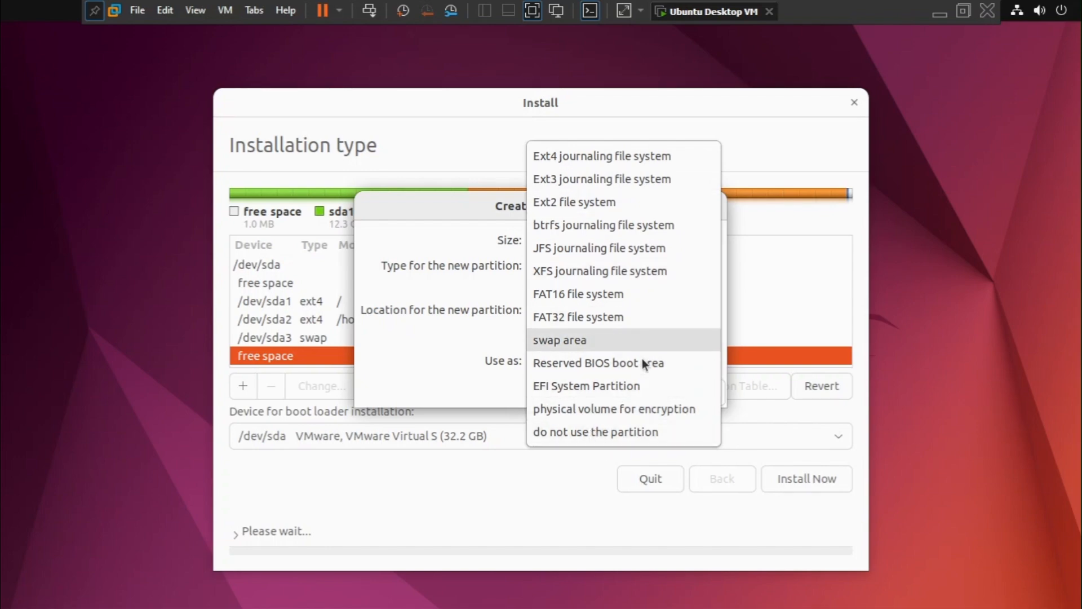
left_click(624, 388)
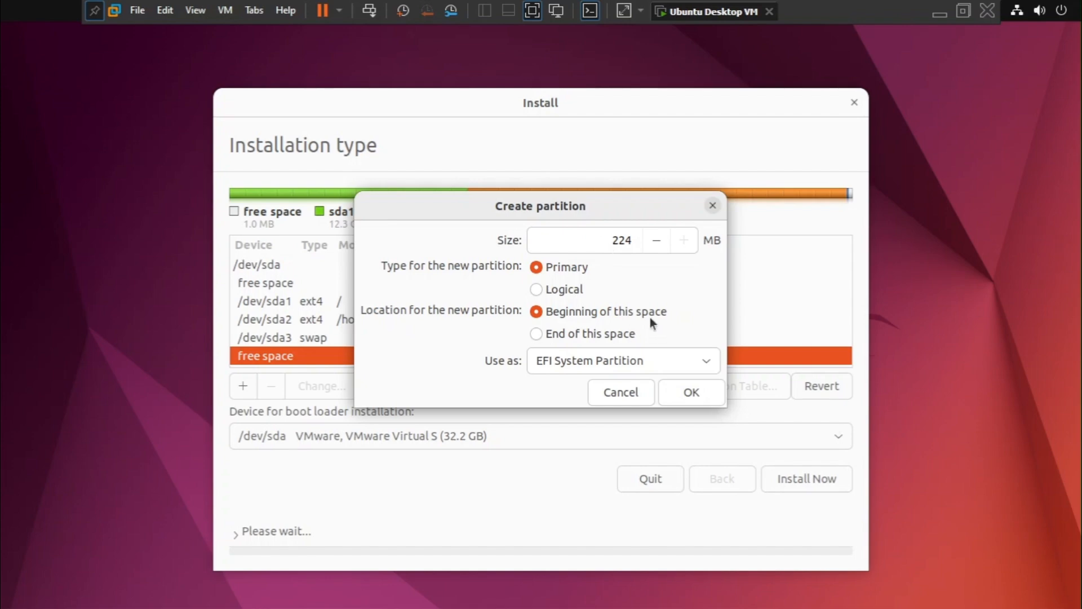
left_click(690, 392)
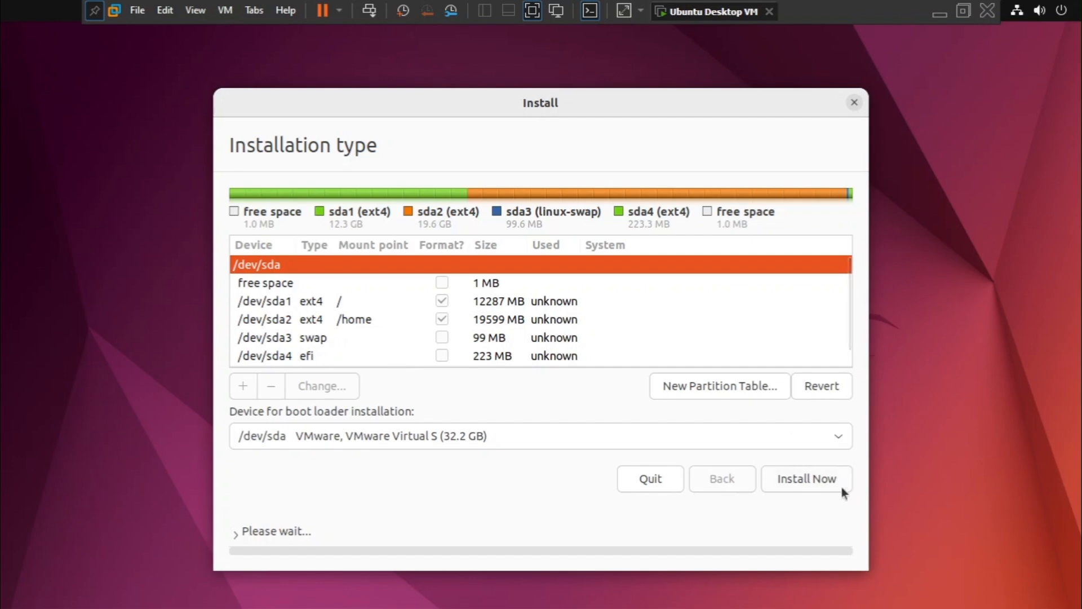
Try to start the installation with this partition layout, and go back to the partition list.
left_click(421, 283)
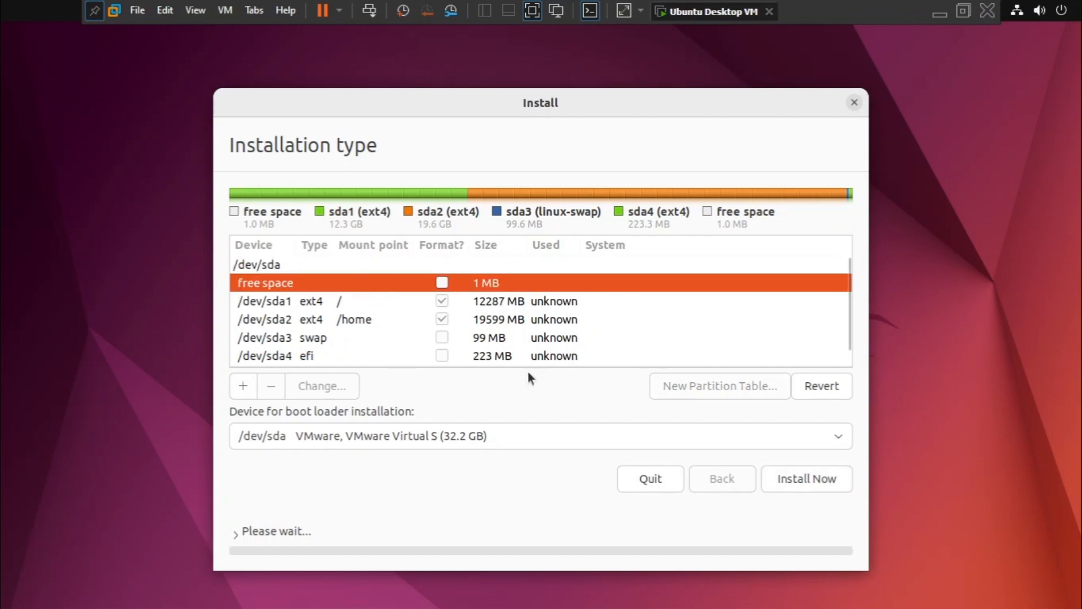
left_click(818, 476)
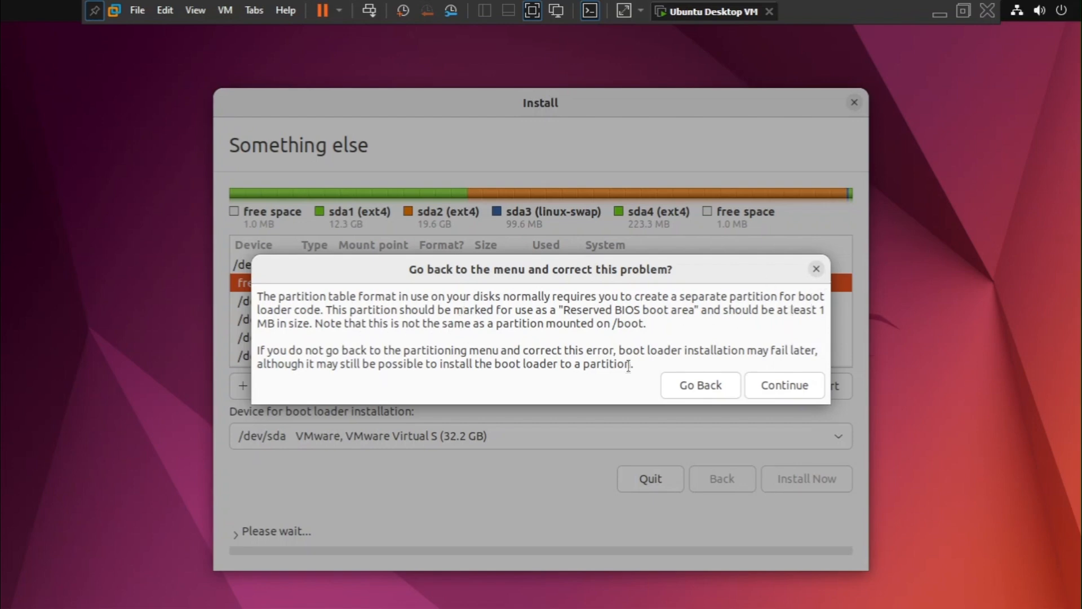
left_click(699, 384)
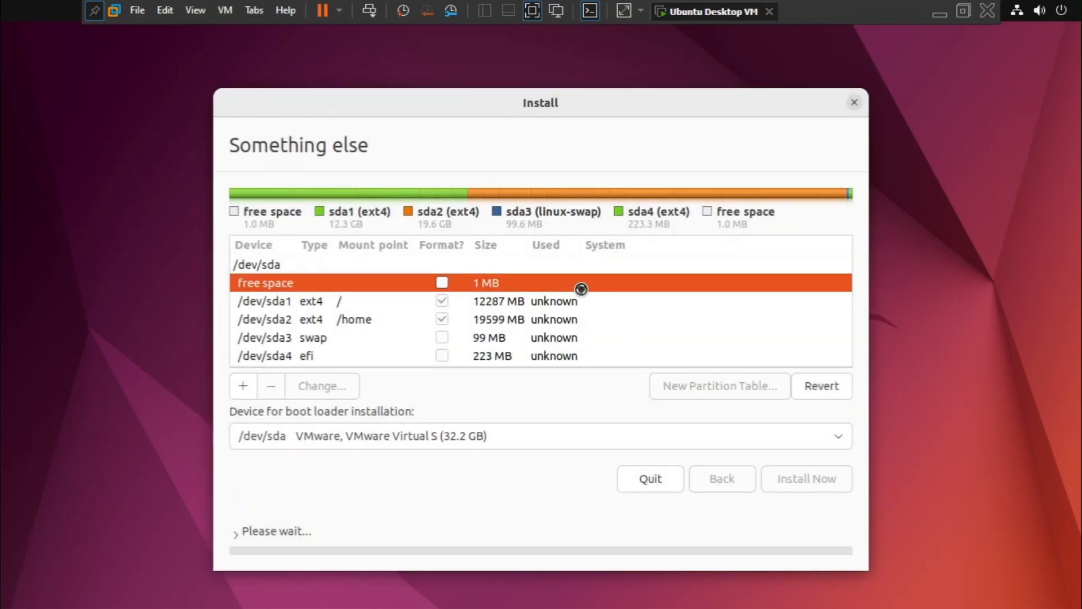
Try to create a 1 MB Reserved BIOS boot area in the free space at the beginning of /dev/sda.
left_click(243, 386)
left_click(697, 359)
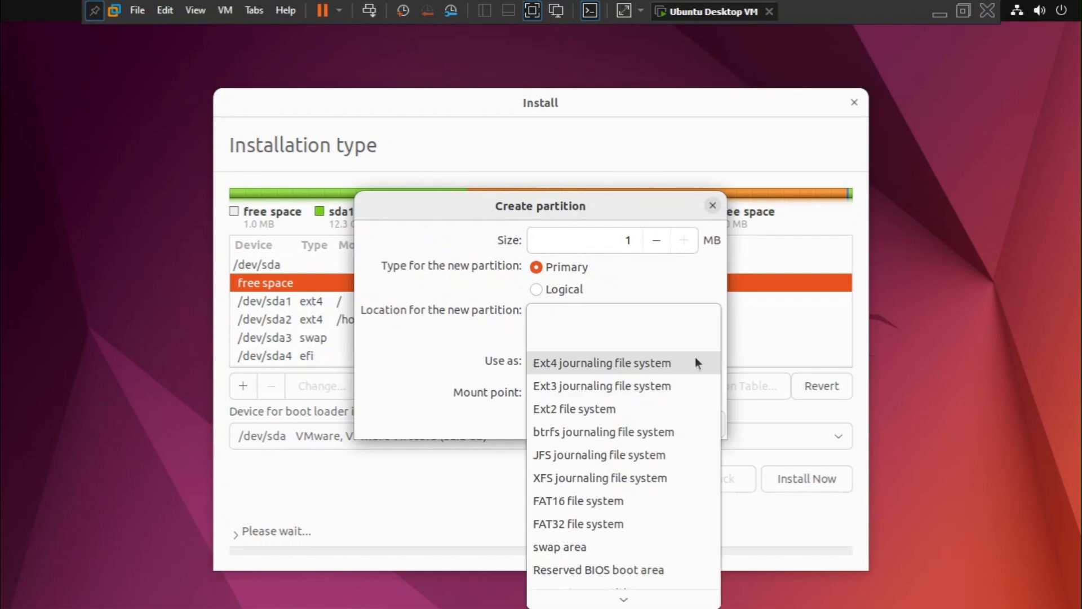
scroll(657, 515, "down", 1)
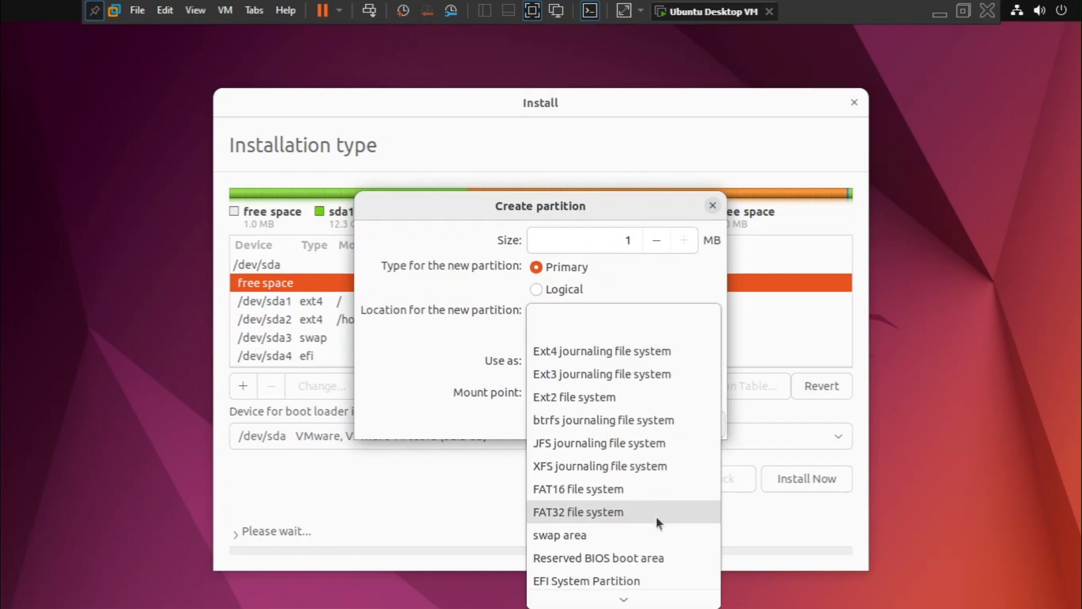
left_click(647, 558)
left_click(683, 391)
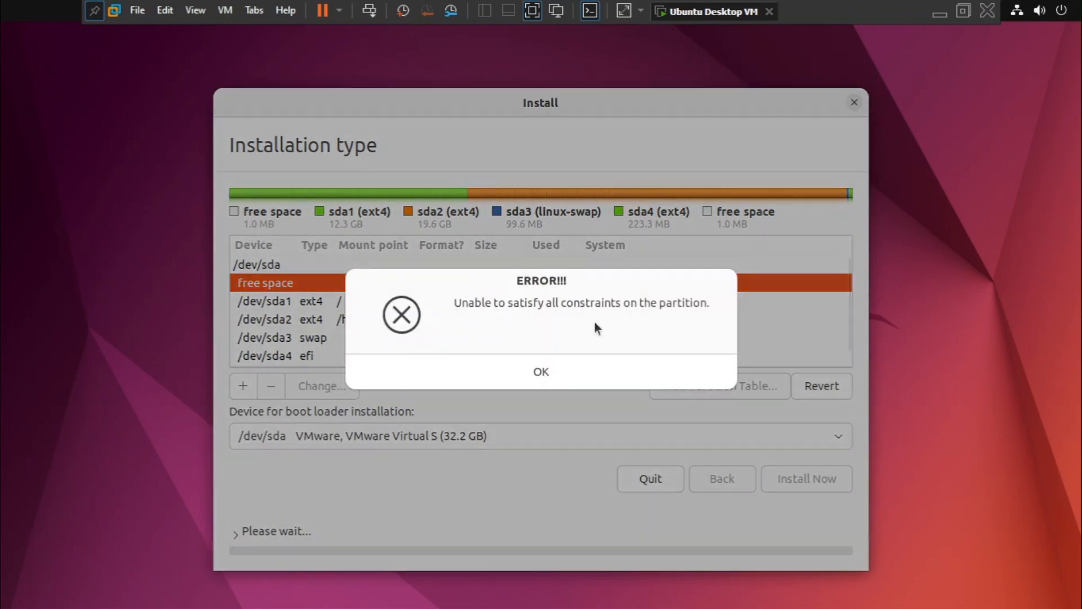
left_click(553, 376)
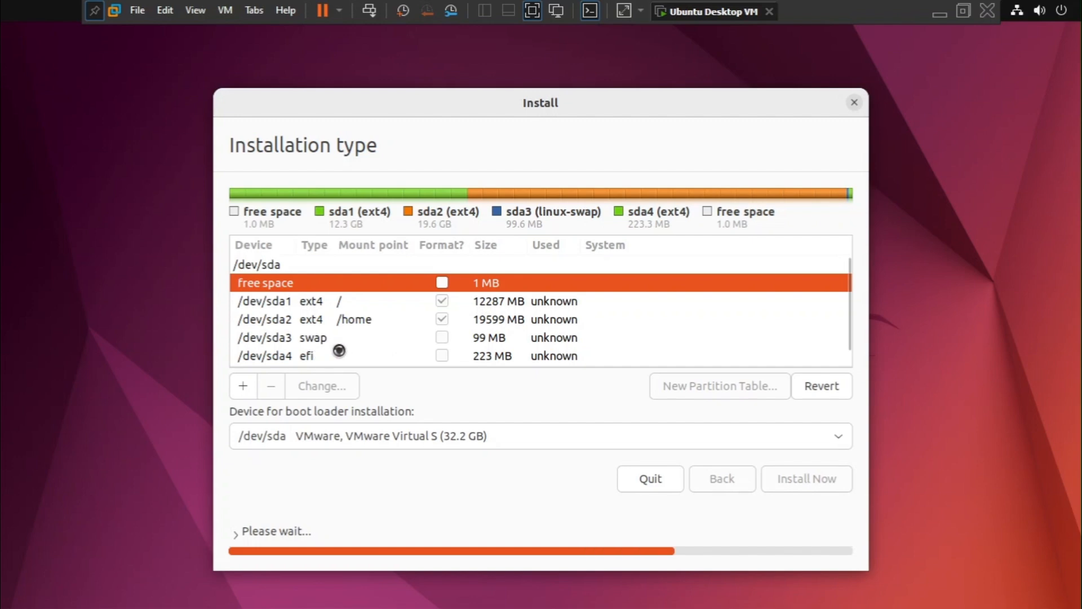
left_click(315, 360)
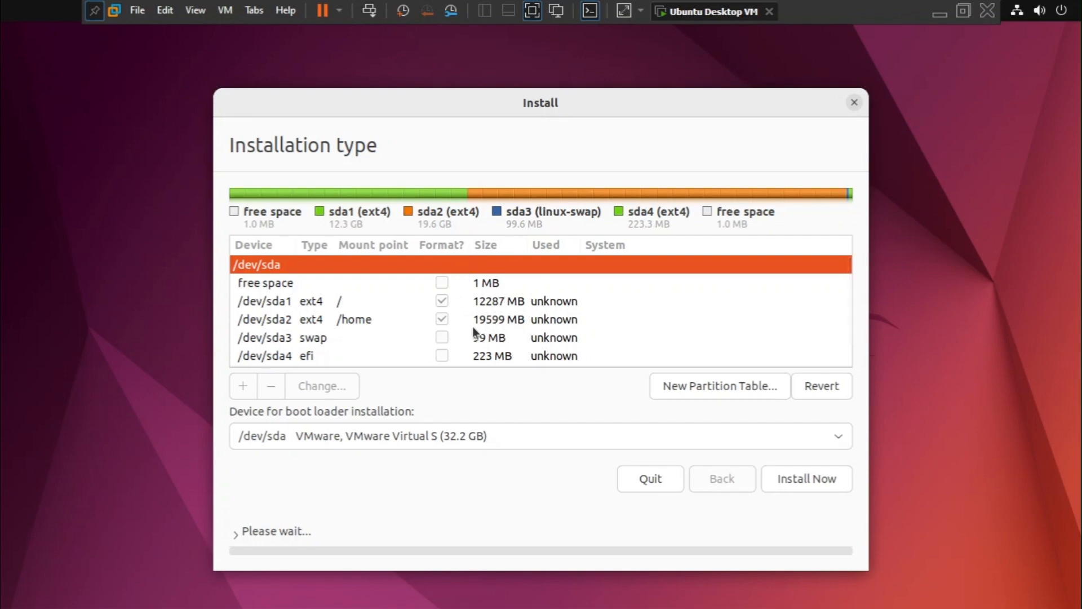
Delete the 223 MB EFI partition /dev/sda4 from the partition list.
left_click(365, 355)
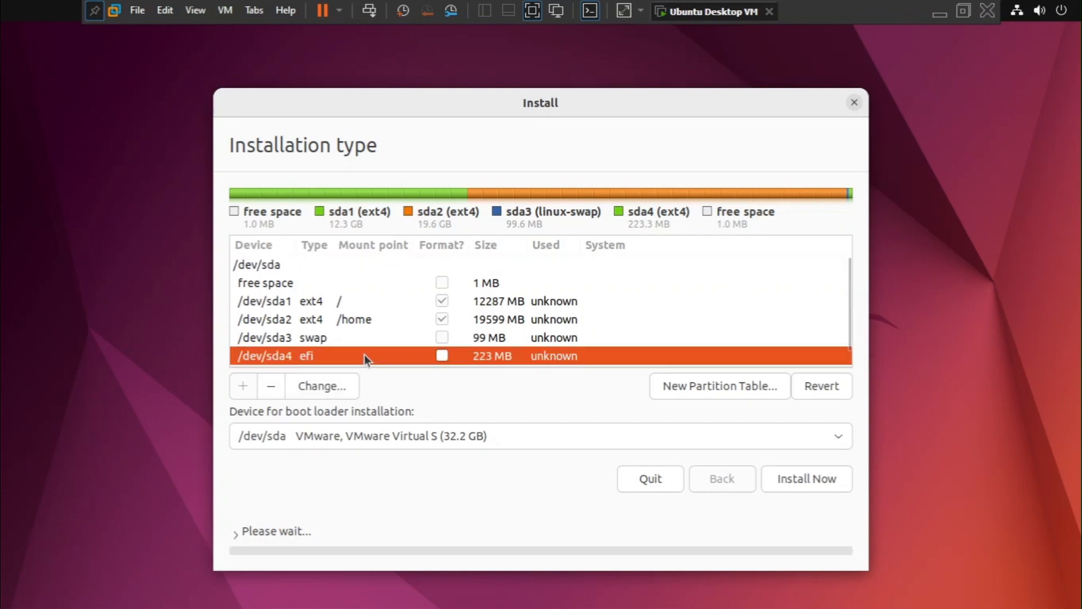
left_click(328, 388)
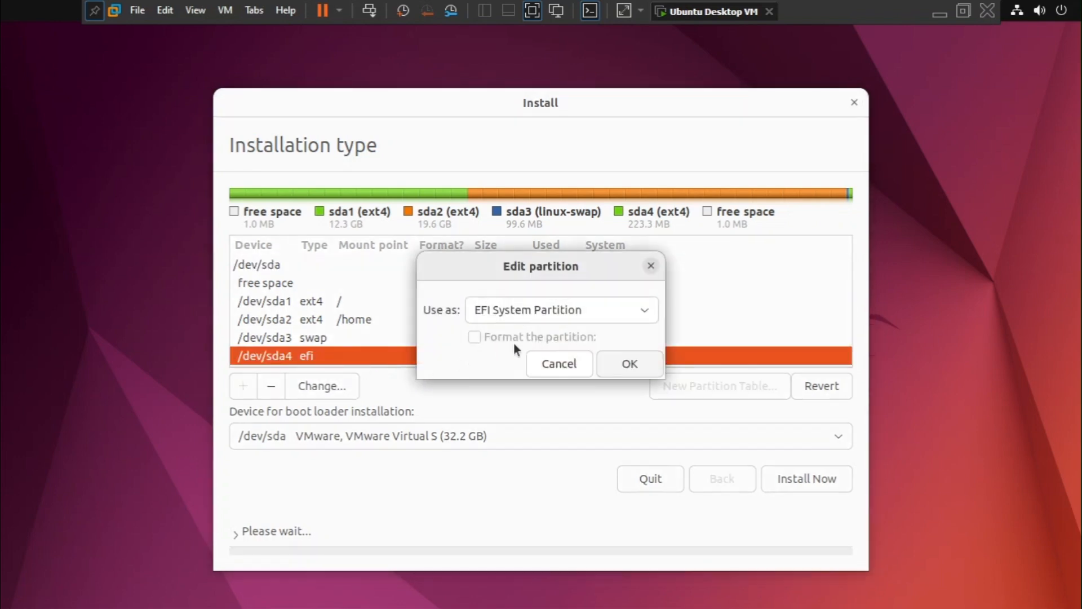
left_click(651, 264)
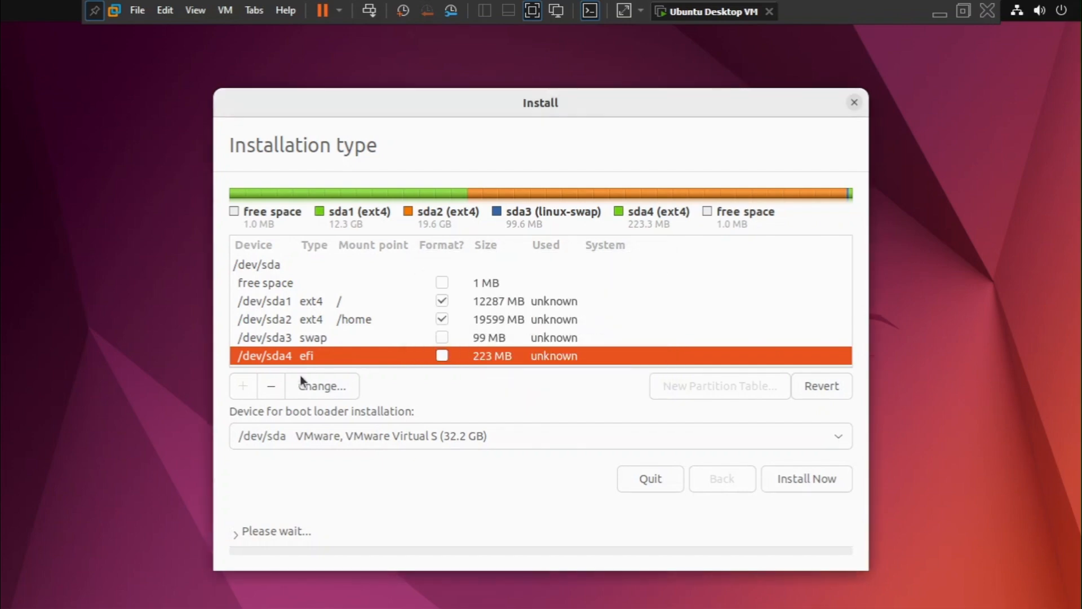
left_click(272, 387)
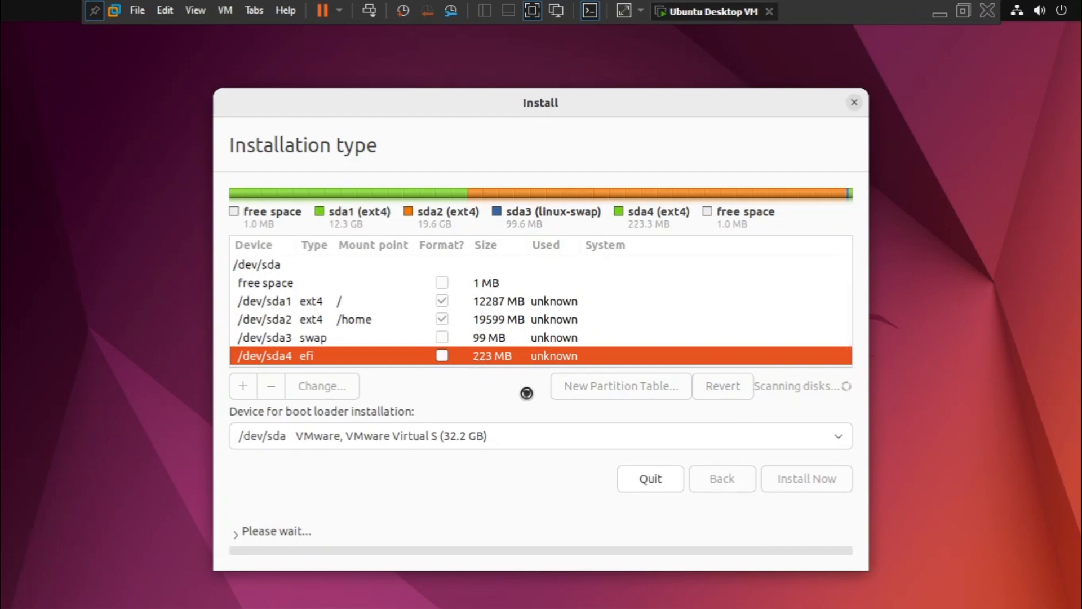
Create a 220 MB primary EFI System Partition at the beginning of the free space after the swap partition.
left_click(353, 357)
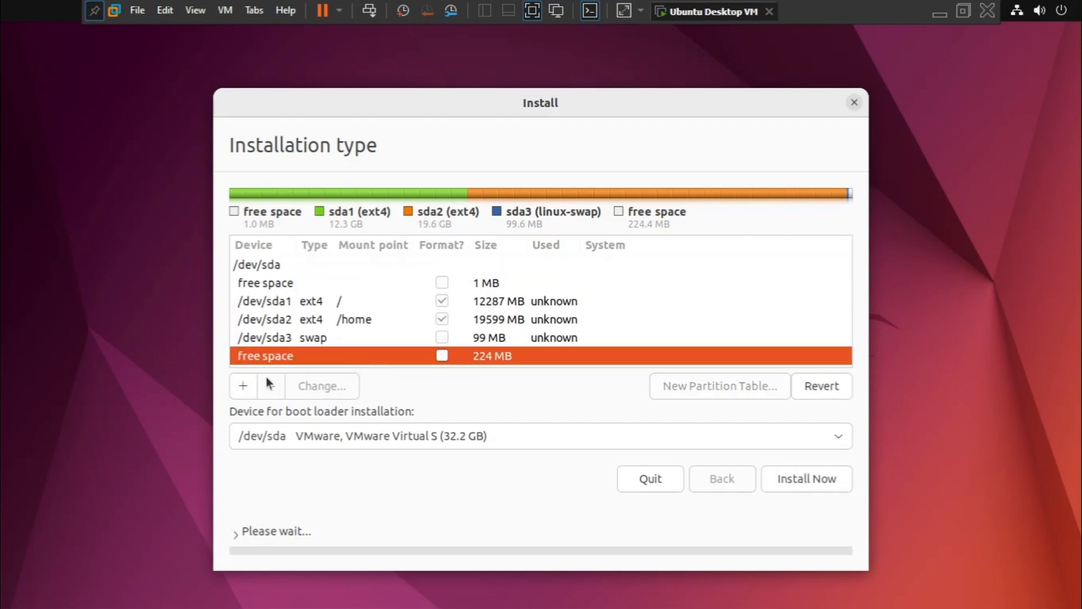
left_click(238, 394)
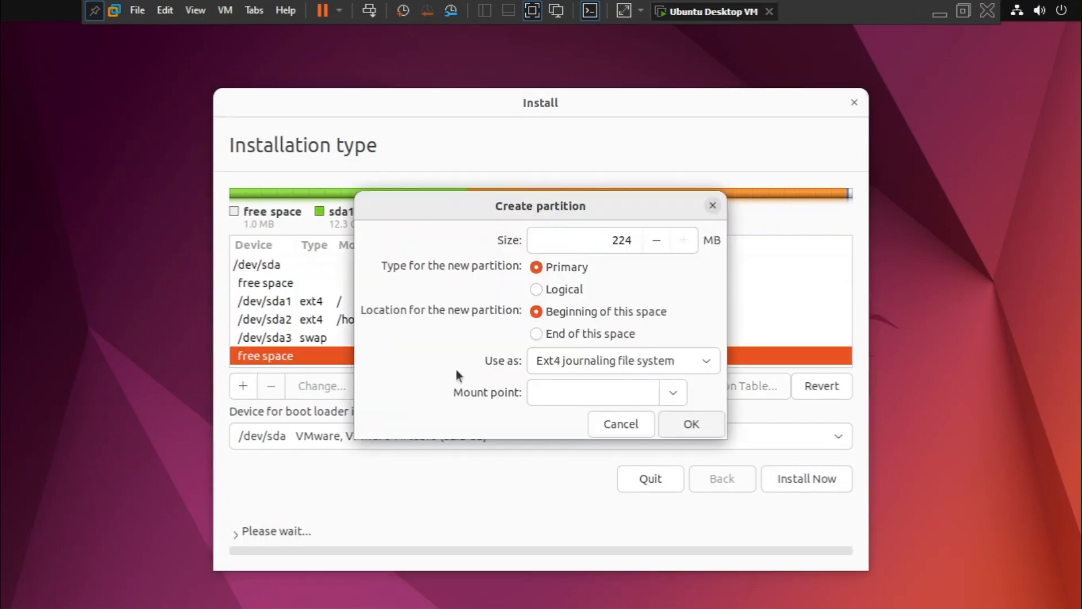
left_click(680, 364)
scroll(663, 548, "down", 2)
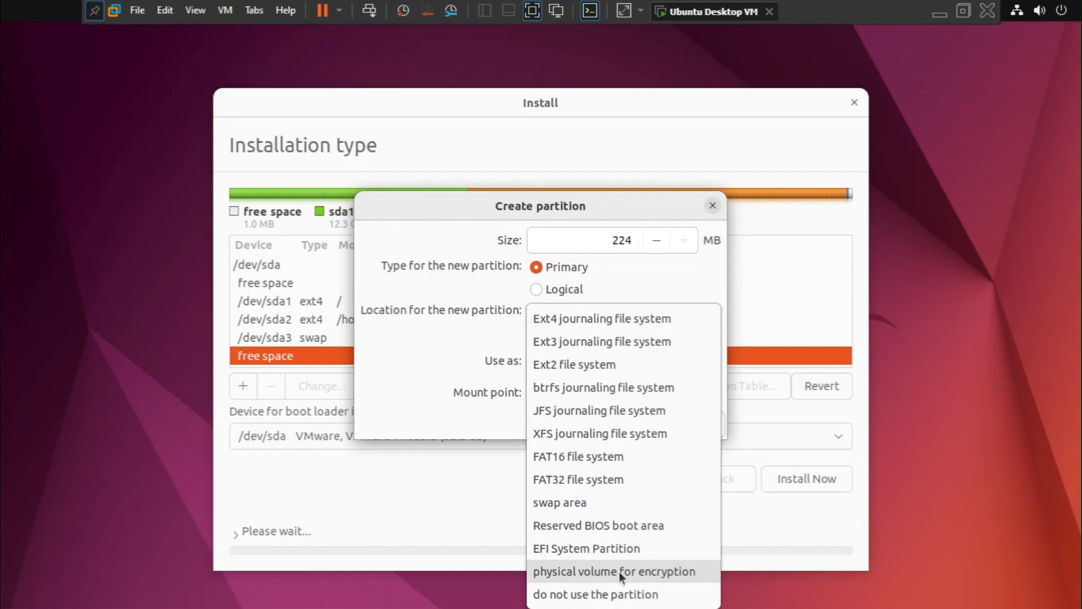
left_click(613, 548)
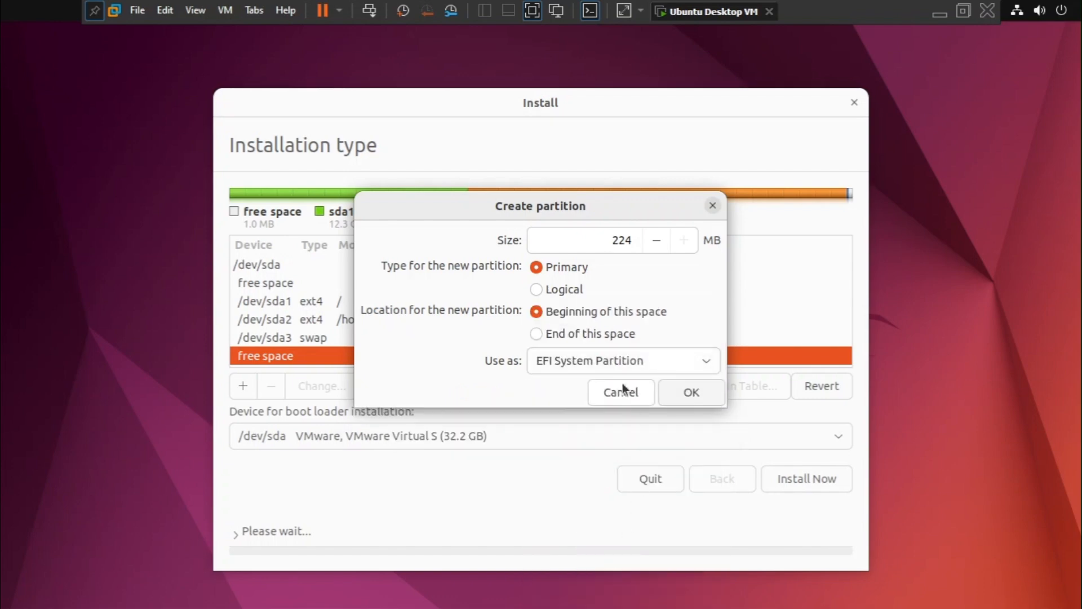
left_click(630, 239)
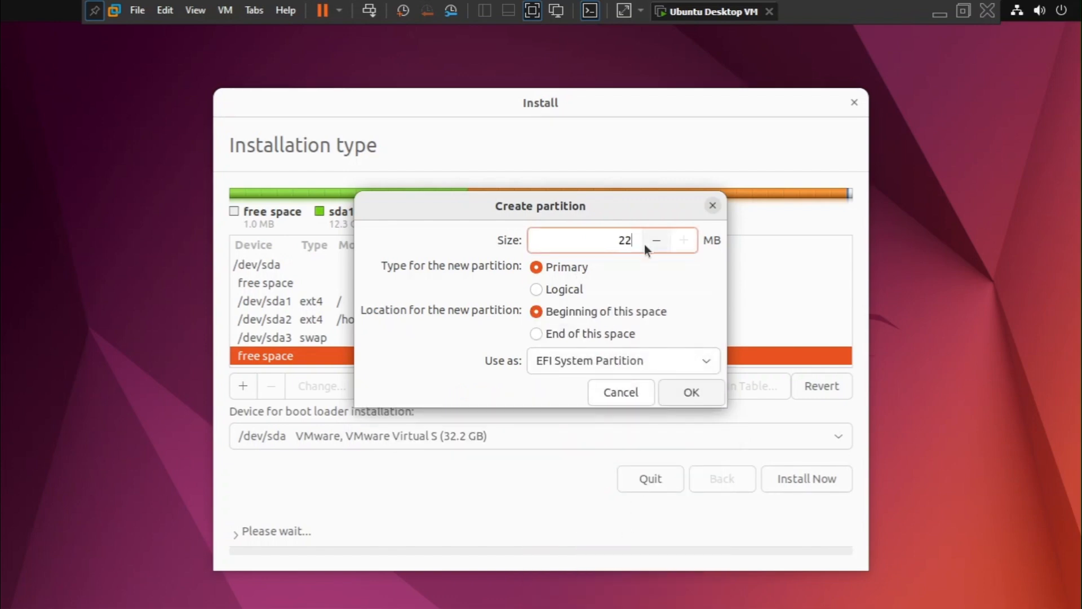
left_click(697, 397)
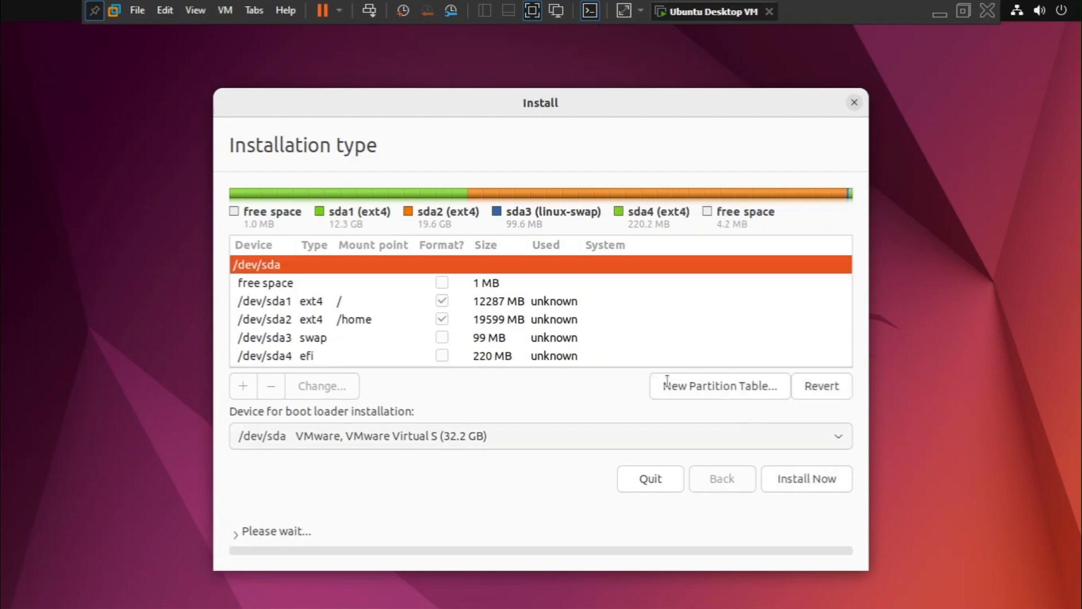
Create a primary Reserved BIOS boot area using the 4 MB of free space after the EFI partition.
scroll(406, 338, "down", 1)
left_click(401, 358)
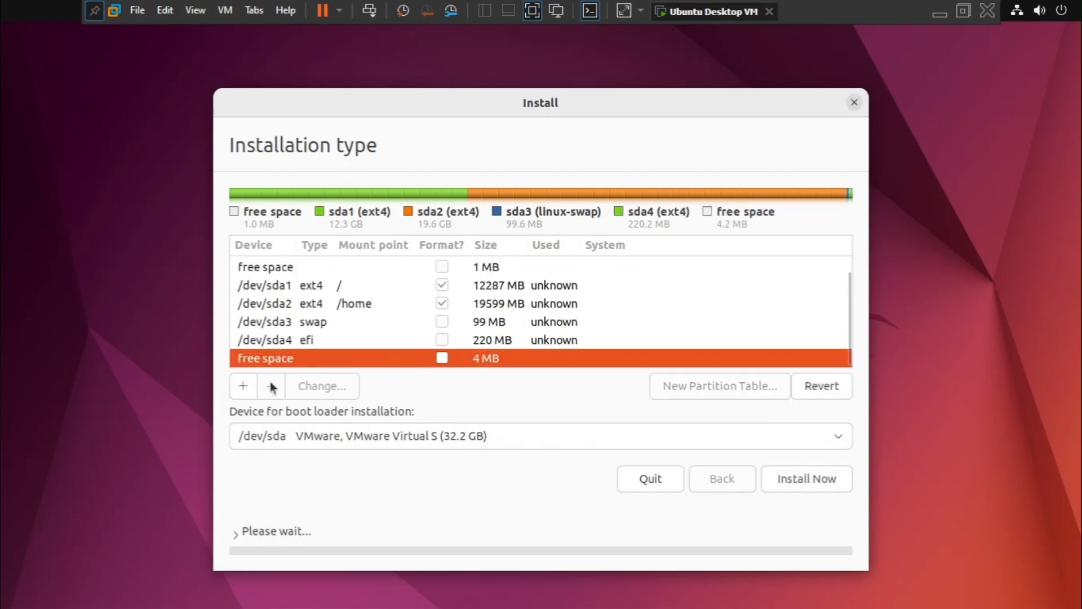
left_click(243, 386)
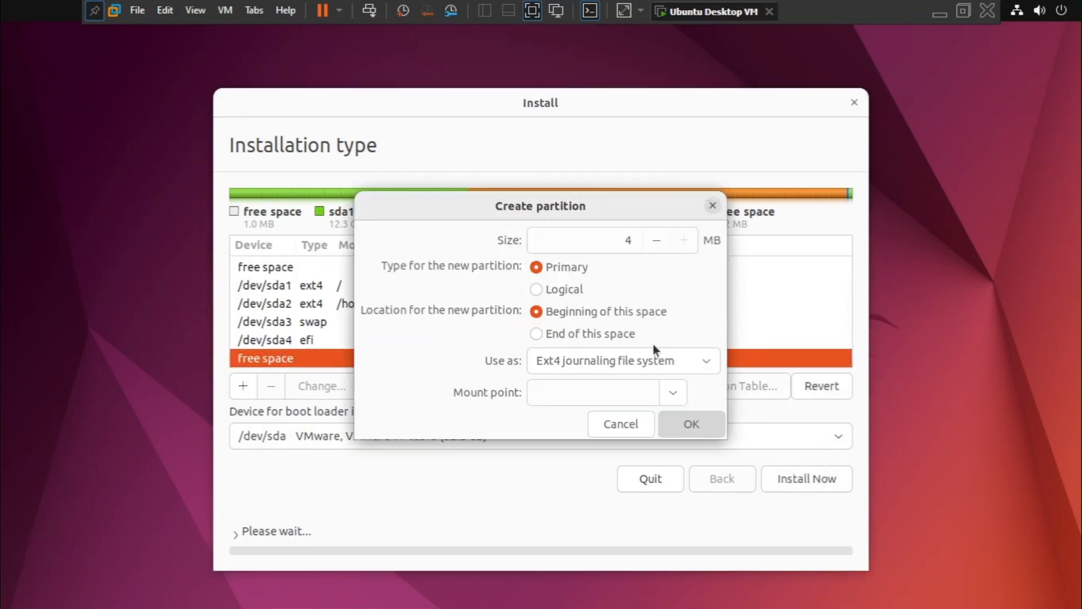
left_click(686, 363)
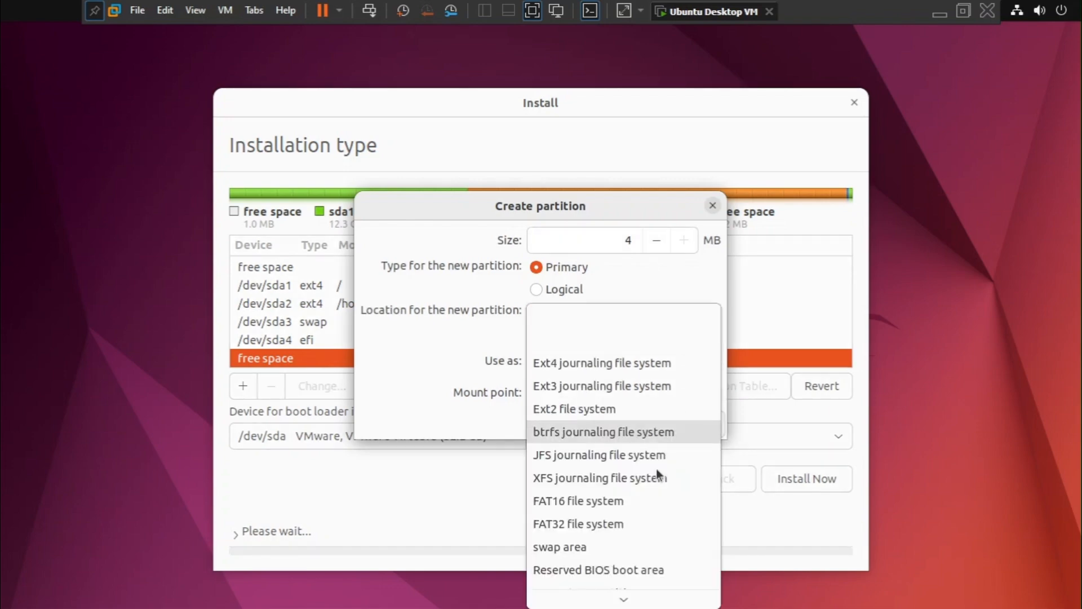
left_click(621, 574)
left_click(687, 393)
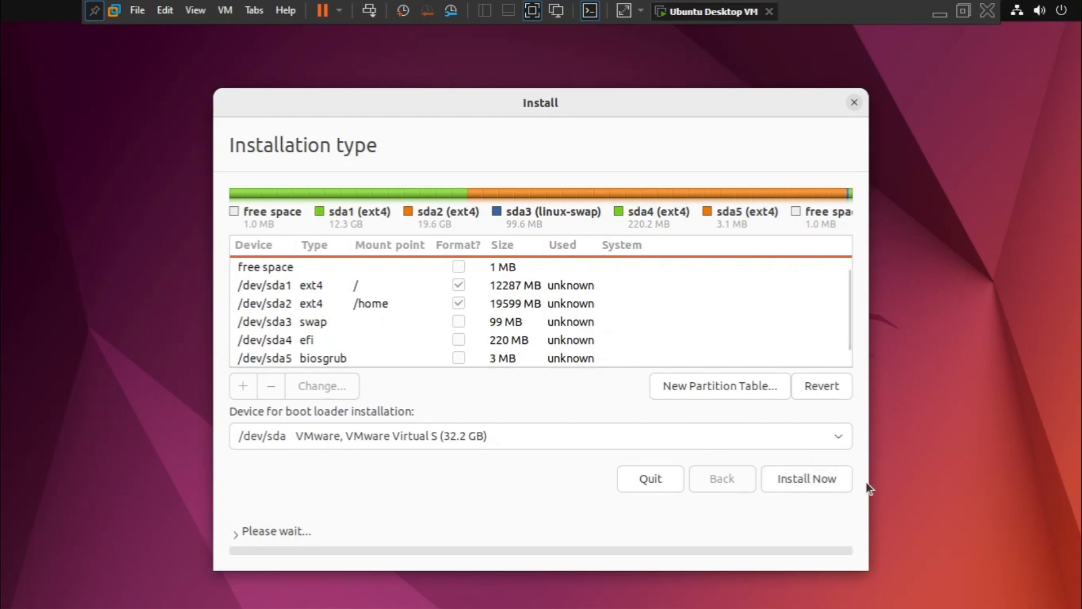
Start the installation by writing the partition changes to disk, and accept Karachi as the location.
left_click(808, 484)
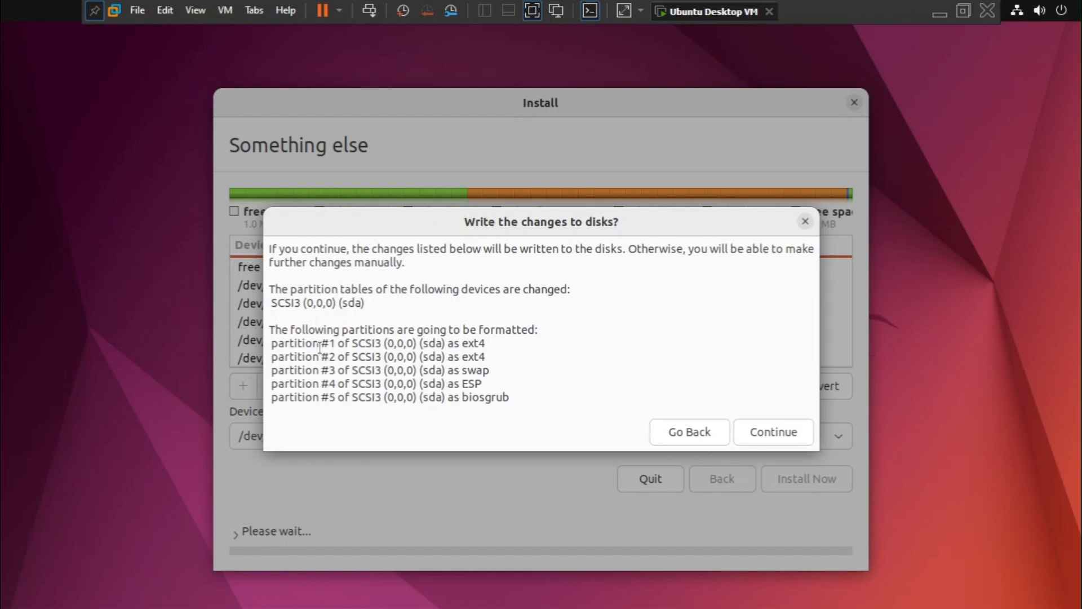
left_click(768, 432)
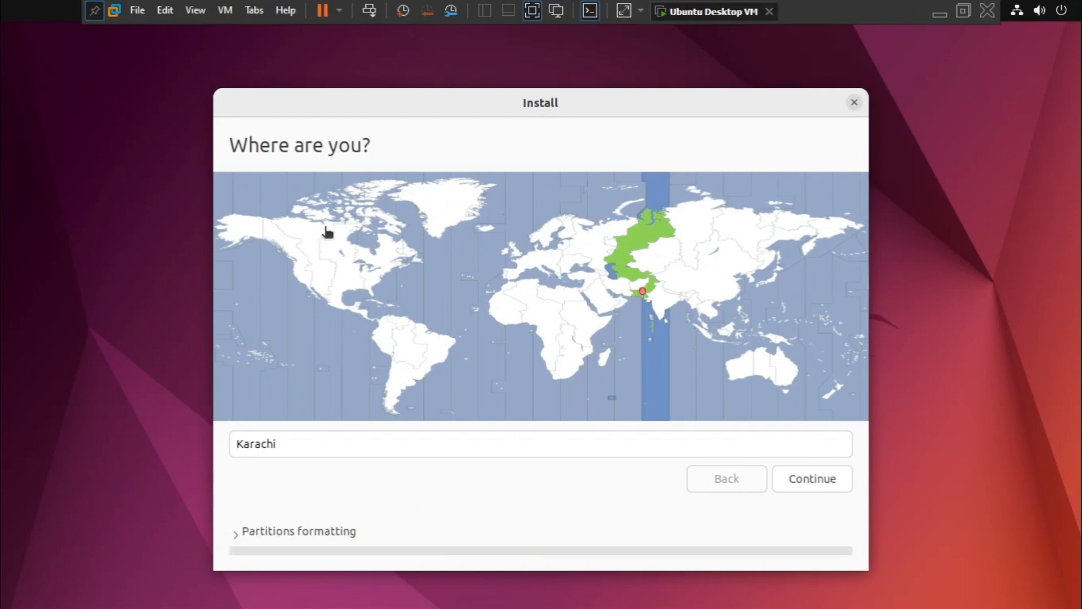
left_click(804, 481)
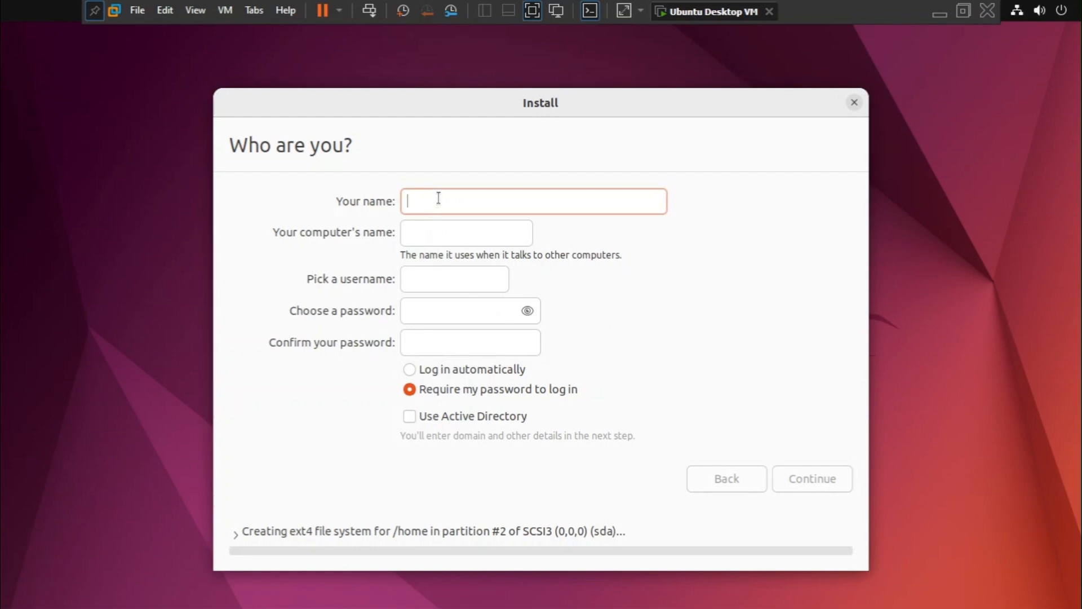
Enter the account owner's name and replace the suggested username with a shorter one.
type("tech")
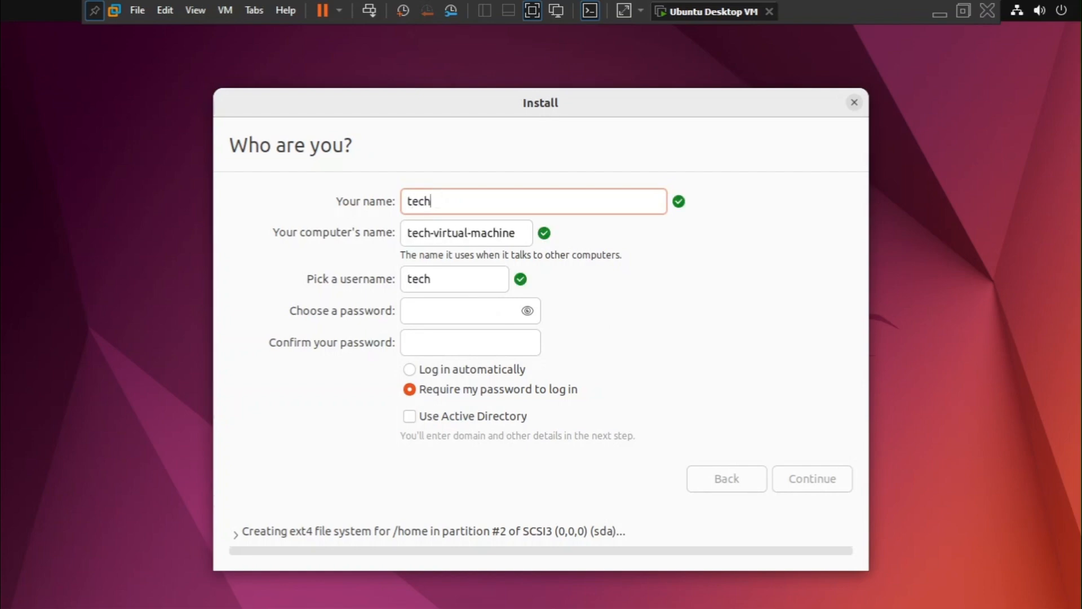
type("withmuneeb")
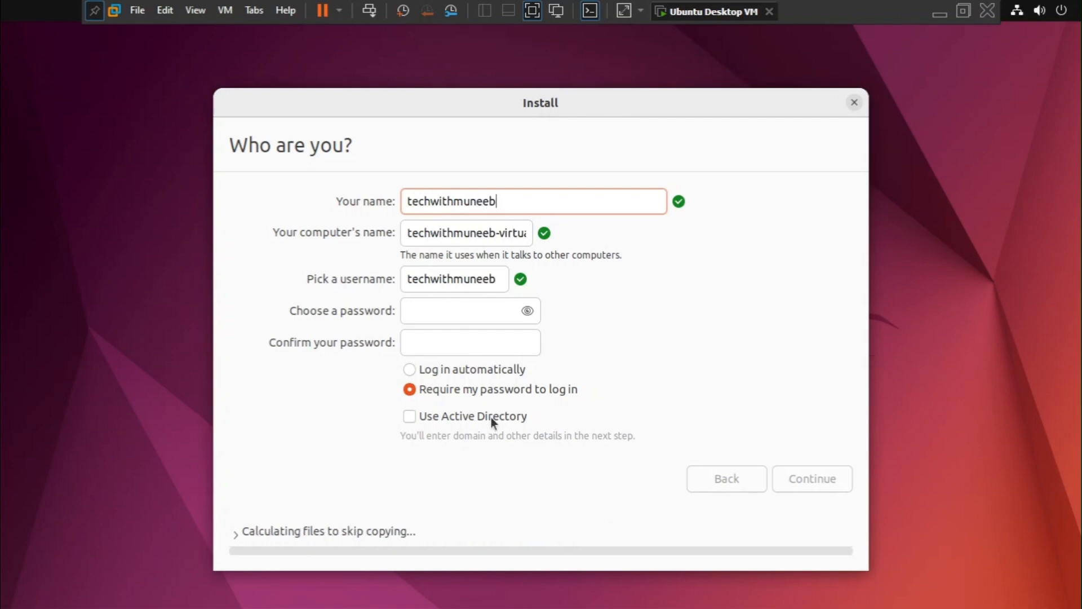
double_click(438, 273)
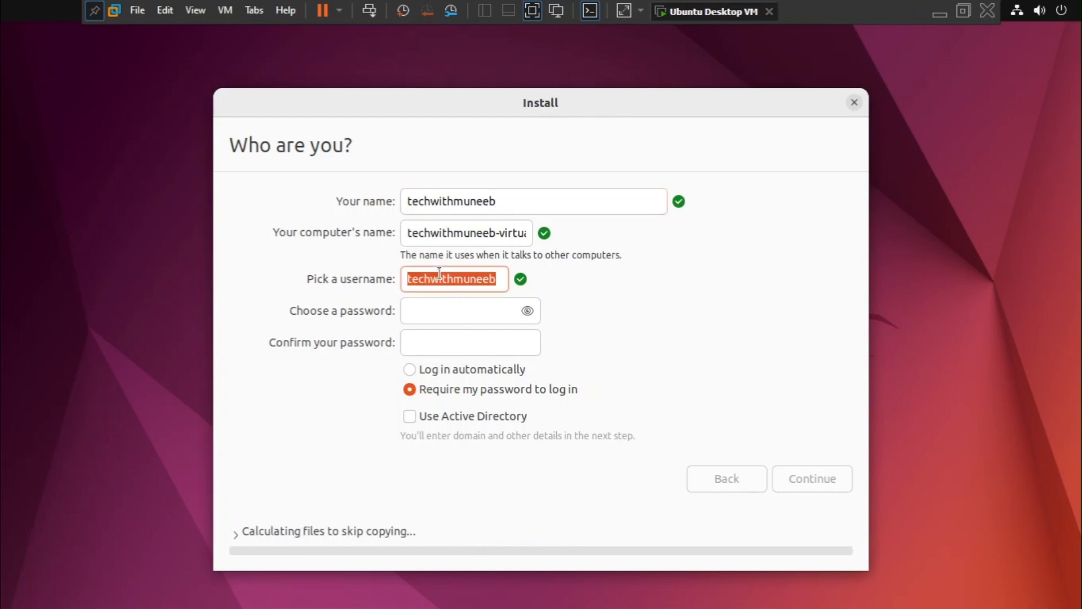
type("muneeb")
key("Tab")
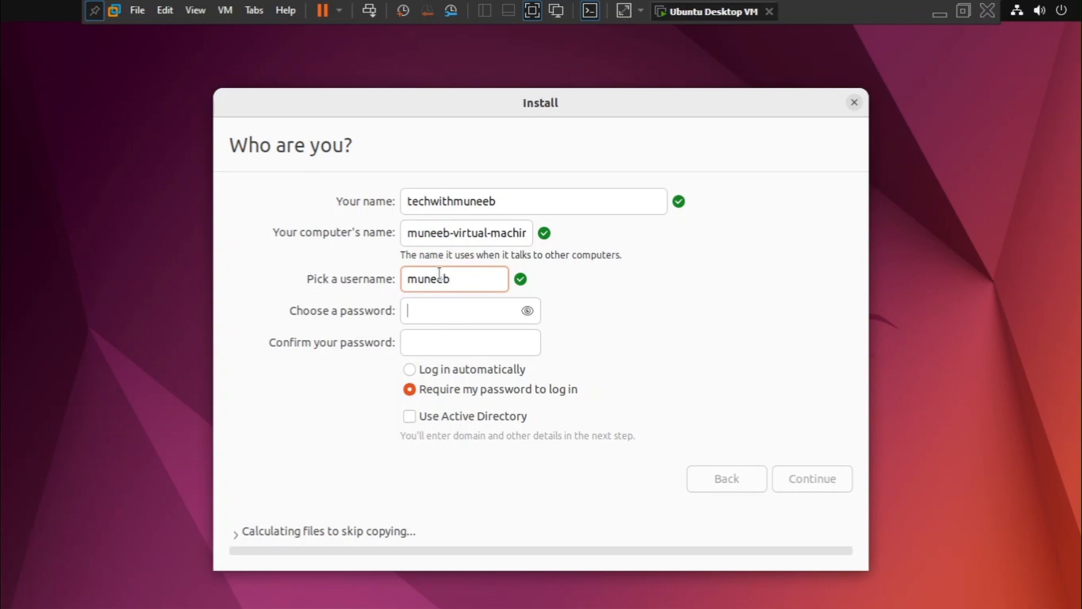
Enter and confirm the account password, keep the password required for login, and continue the installation.
type("***********")
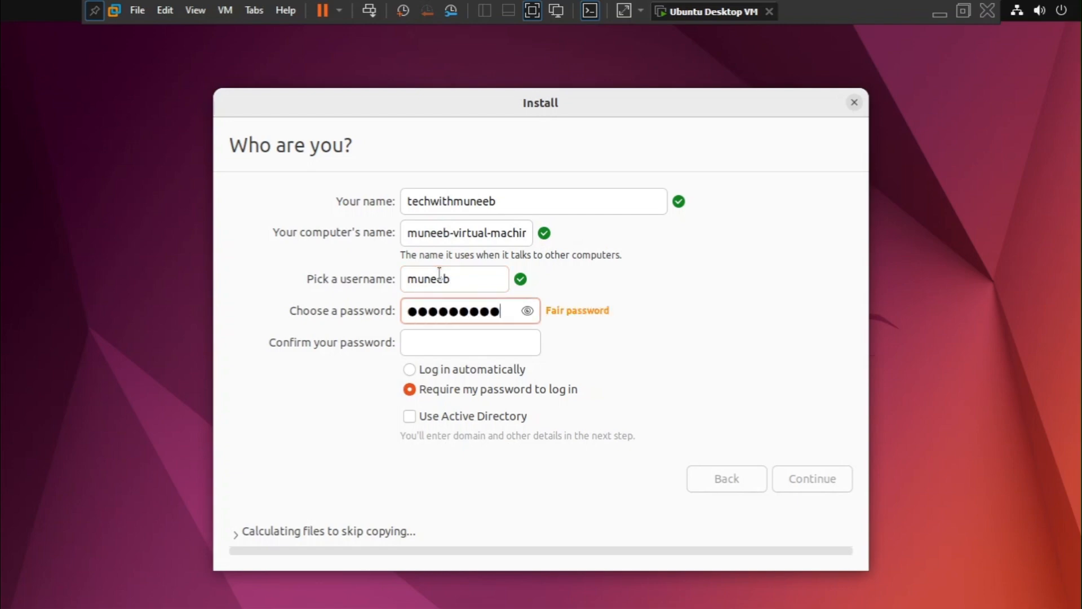
key("Tab")
type("***********")
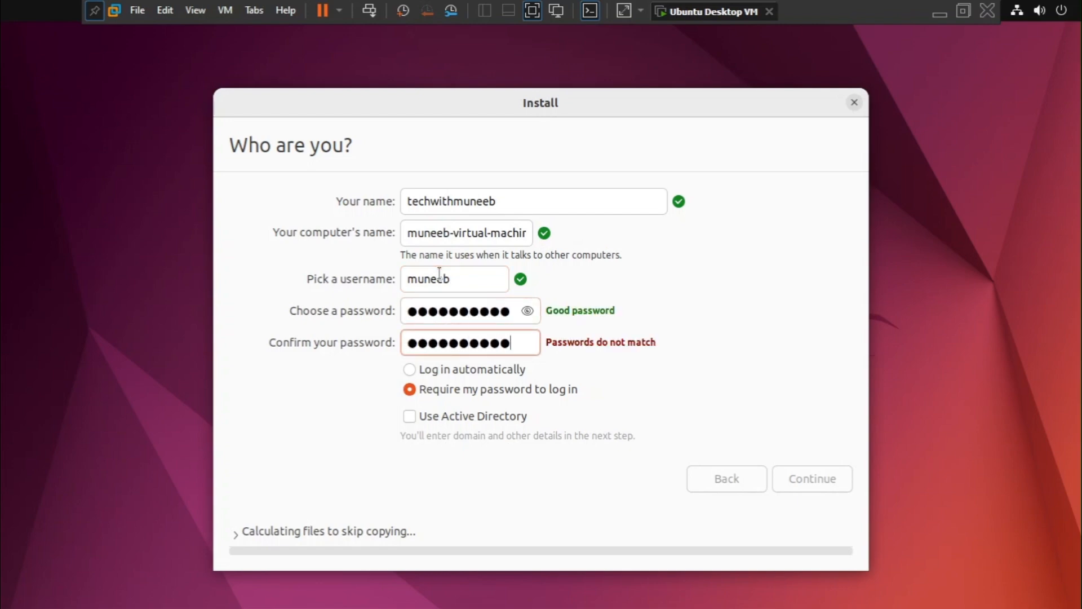
key("ctrl+a")
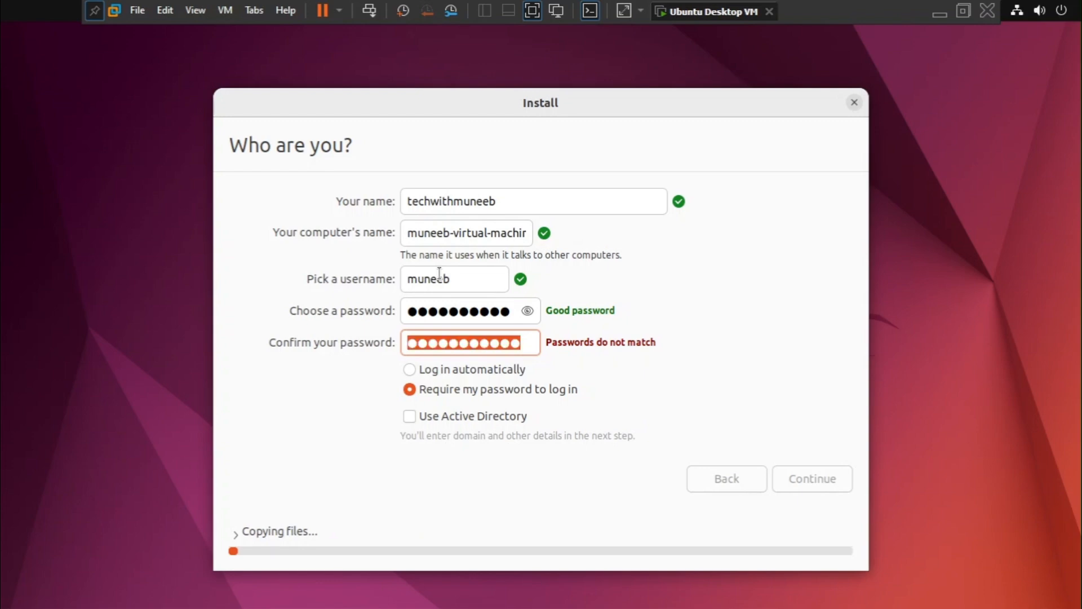
type("**********")
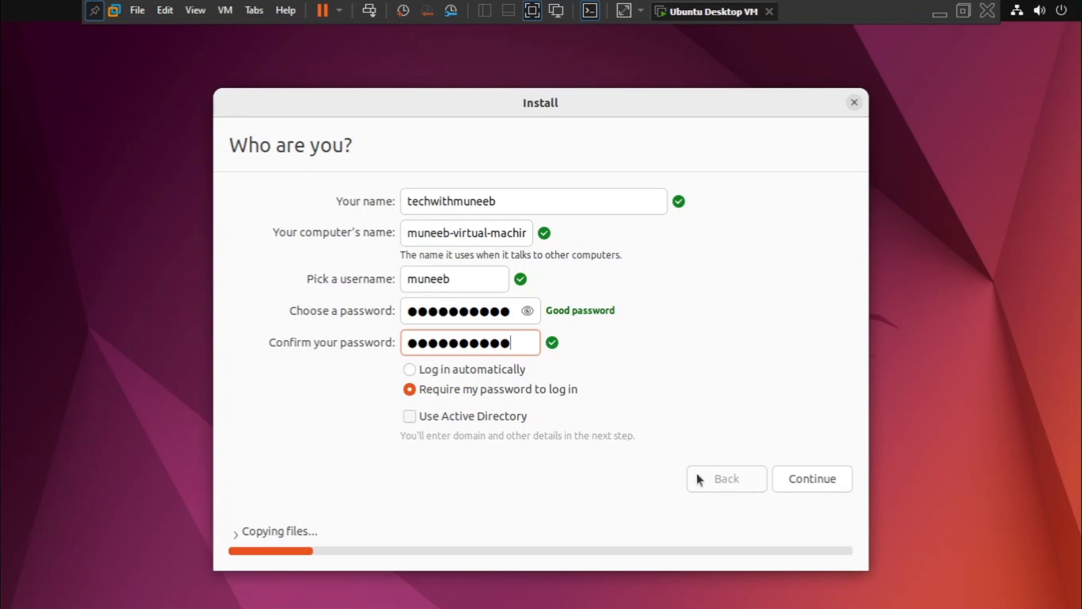
left_click(817, 478)
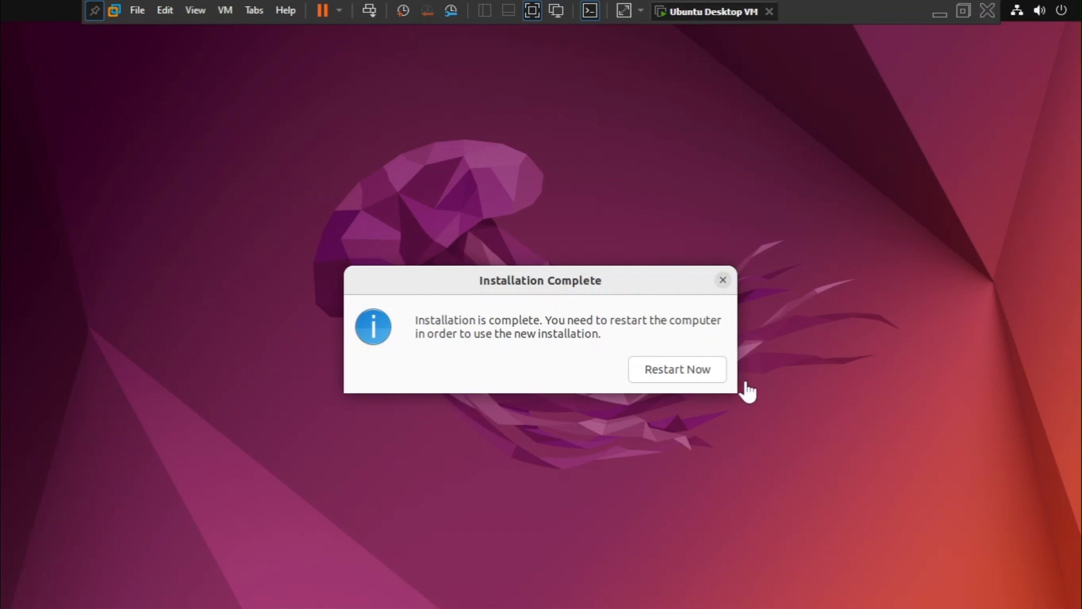
Restart the virtual machine into the new installation and log in to the created account with its password.
left_click(667, 372)
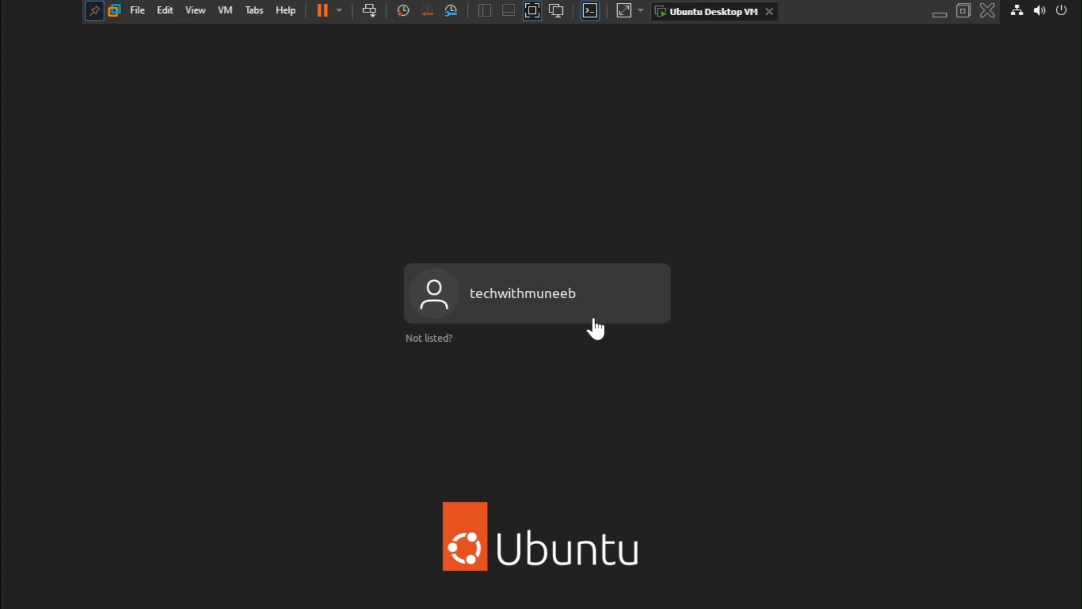
left_click(620, 299)
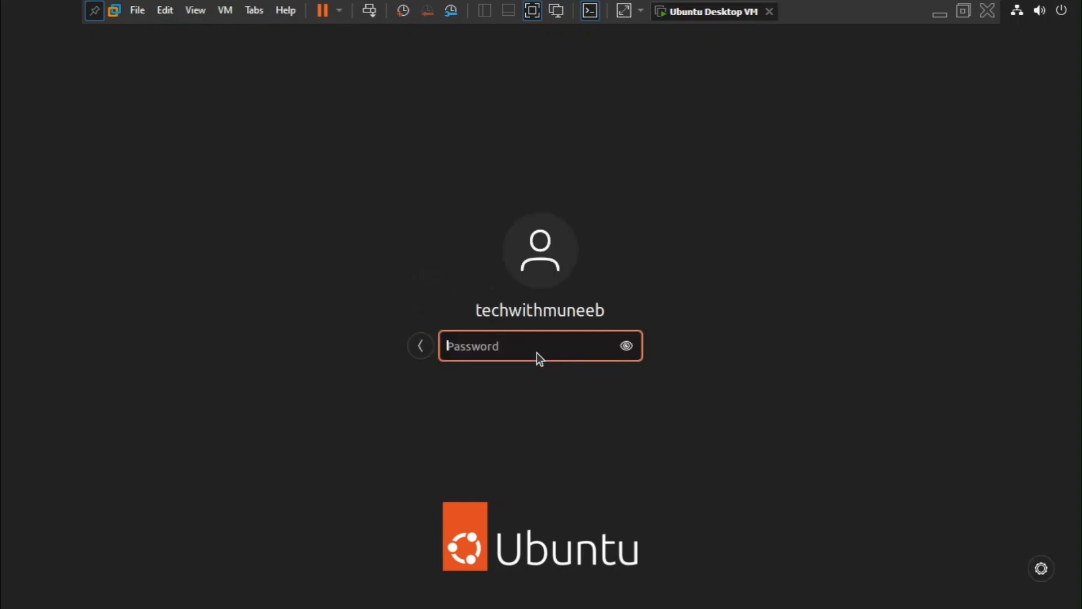
type("••••••••••")
key("Return")
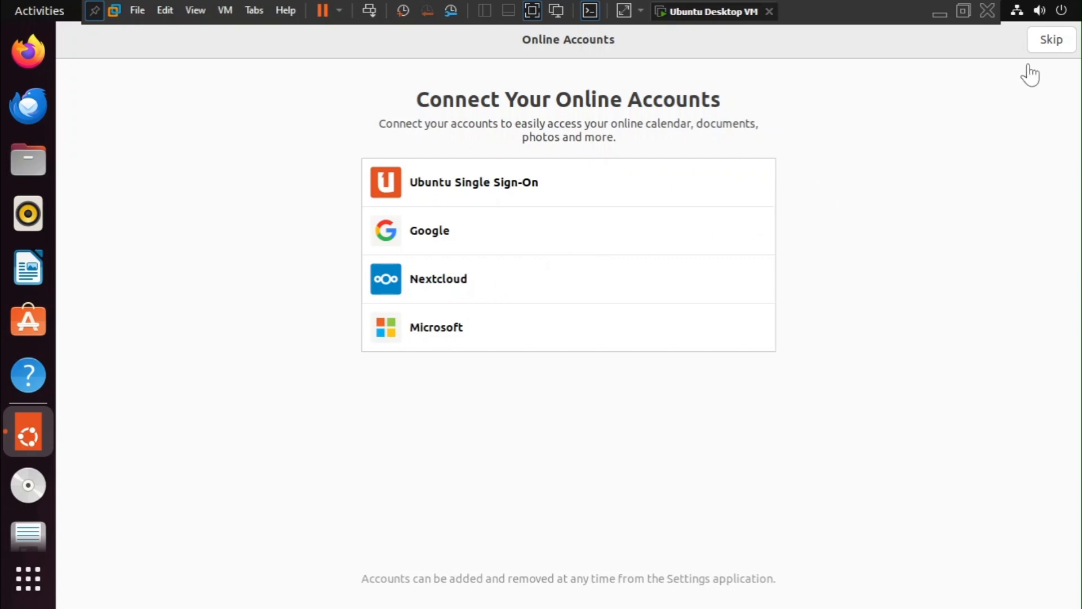
Complete the Ubuntu welcome setup without online accounts, Ubuntu Pro or location services, and decline to send system info.
left_click(1050, 40)
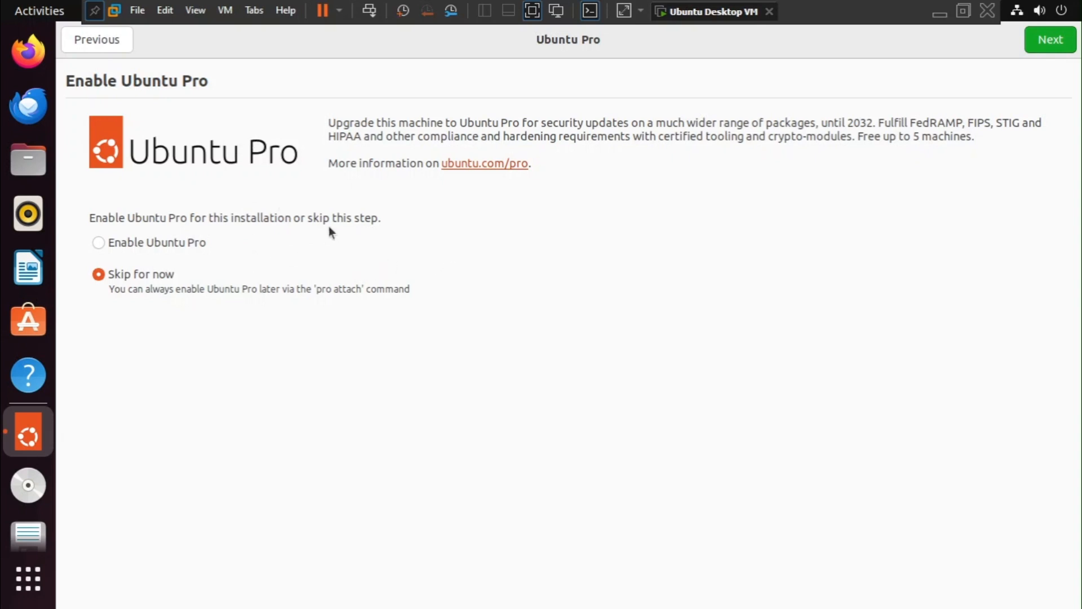
left_click(1063, 44)
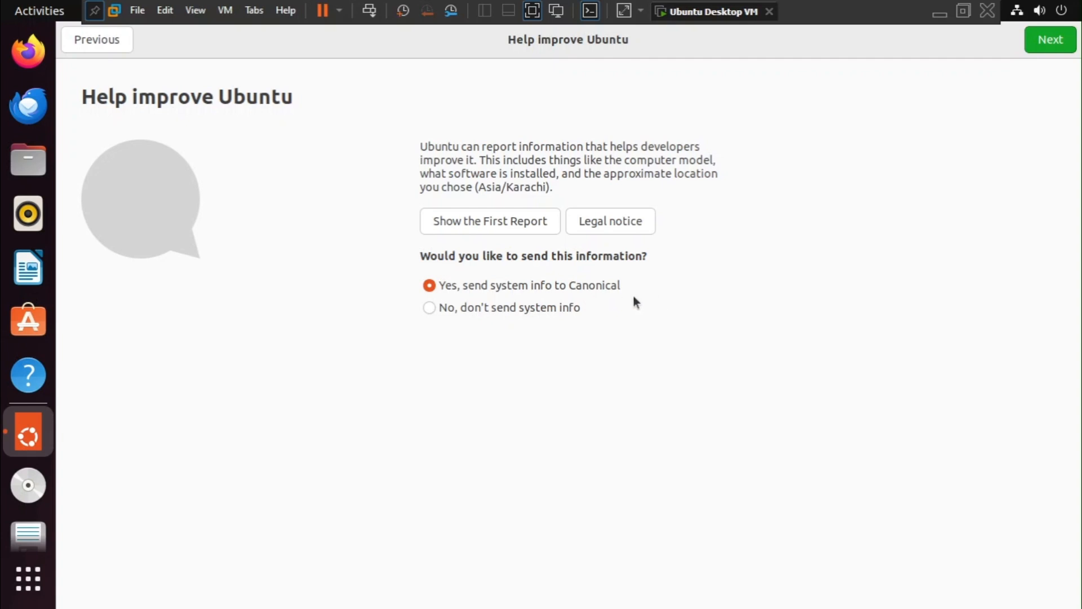
left_click(480, 312)
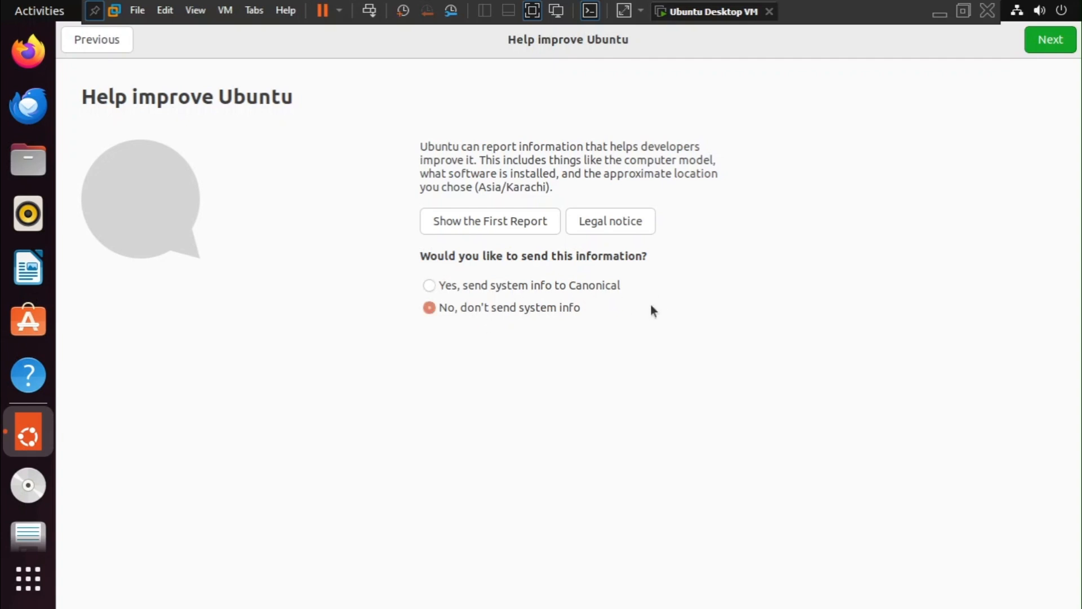
left_click(1026, 47)
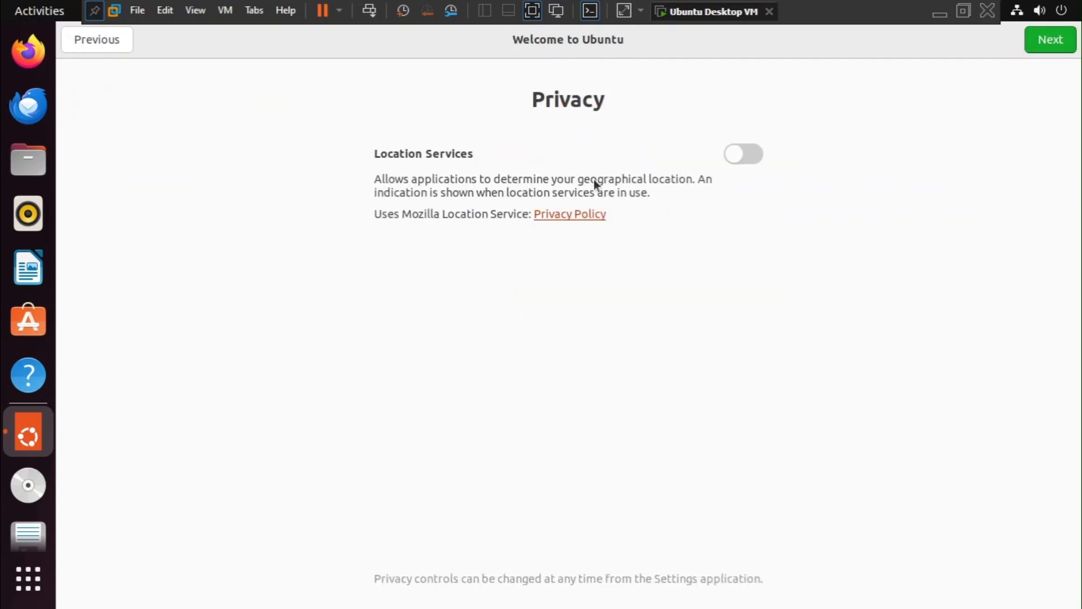
left_click(1038, 49)
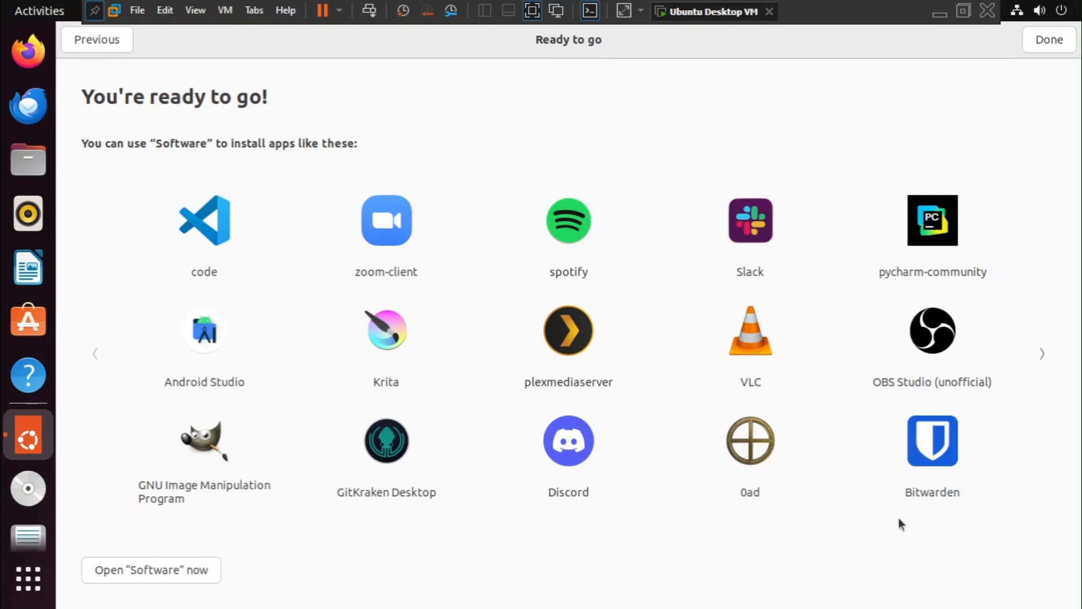
left_click(1047, 41)
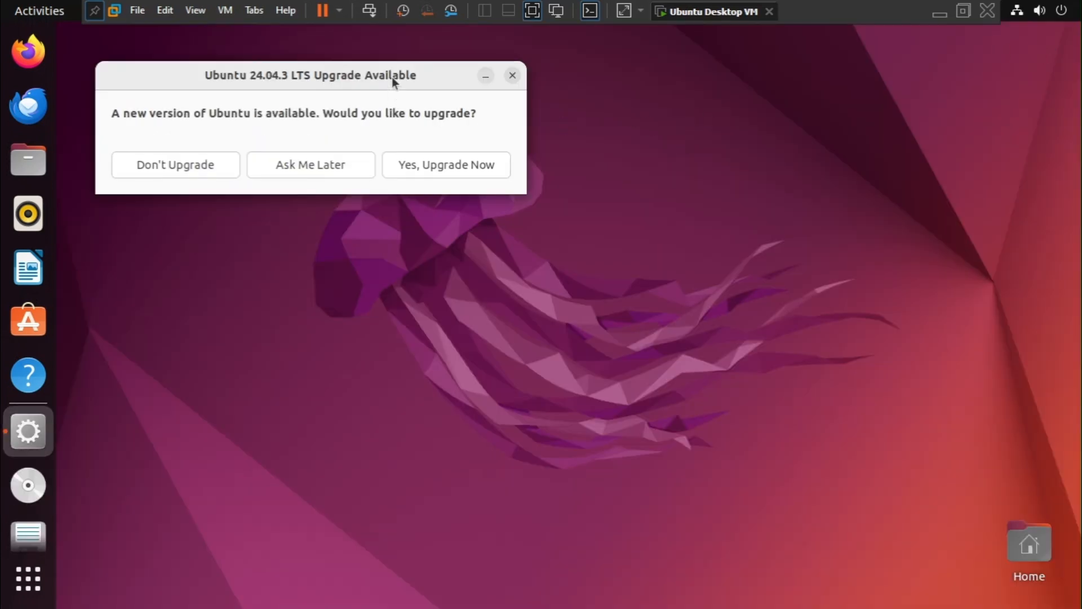
Postpone the Ubuntu 24.04.3 LTS upgrade offer and check the wired network connection status.
left_click_drag(393, 80, 658, 175)
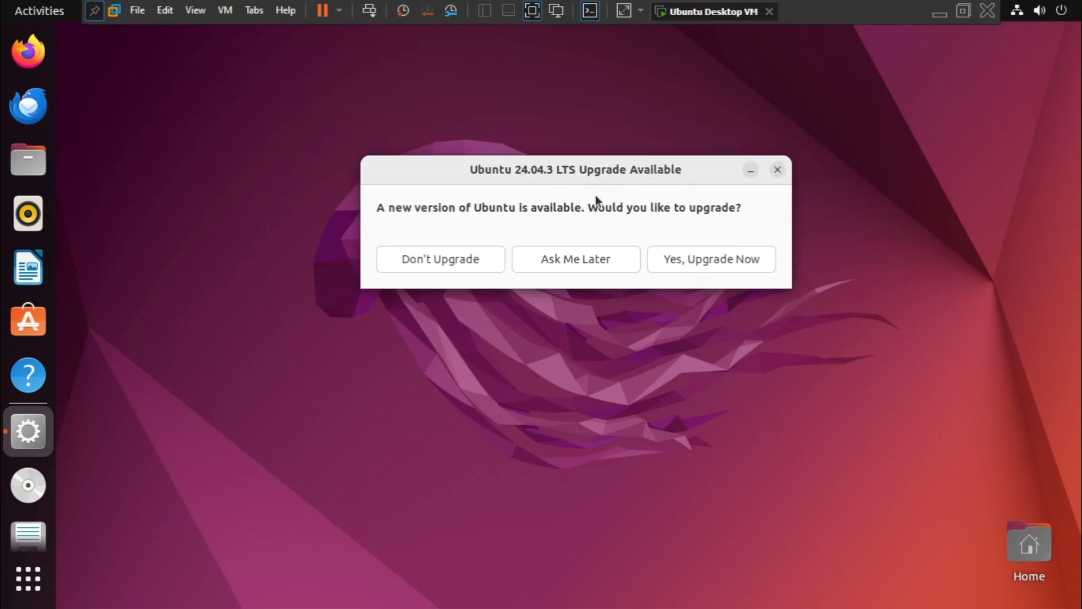
left_click(577, 260)
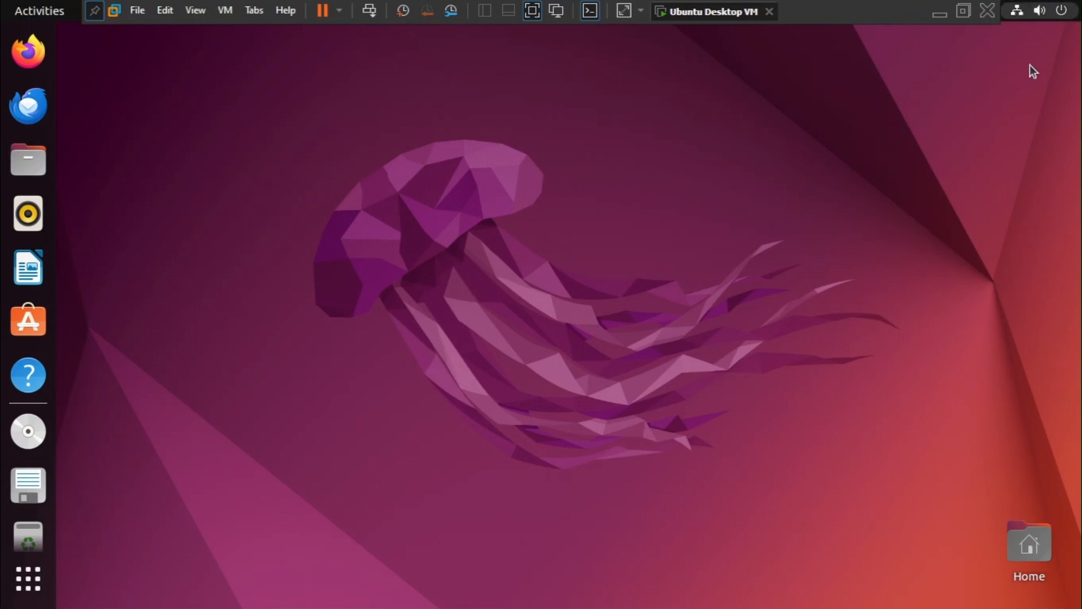
left_click(1023, 26)
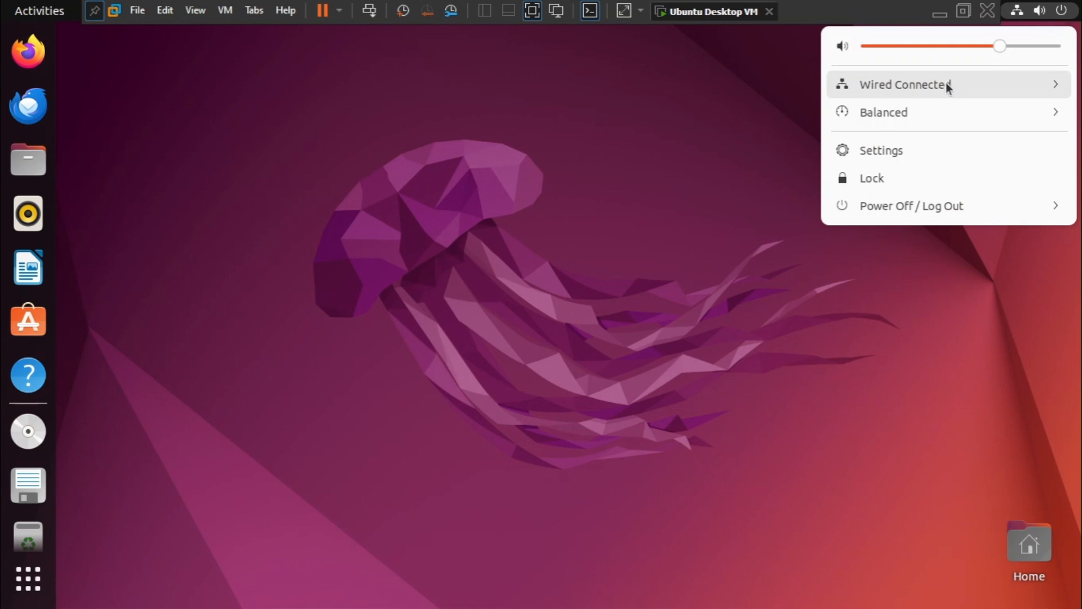
left_click(366, 326)
Open Firefox and load techwithmuneeb.com to test the virtual machine's internet access.
left_click(28, 51)
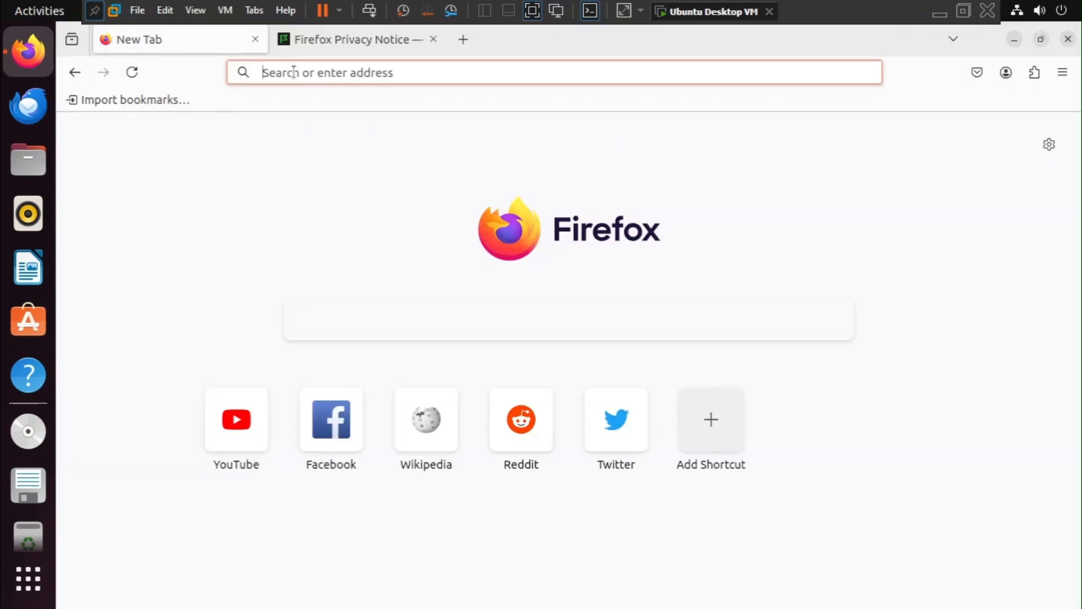
type("techwithmuneeb.com")
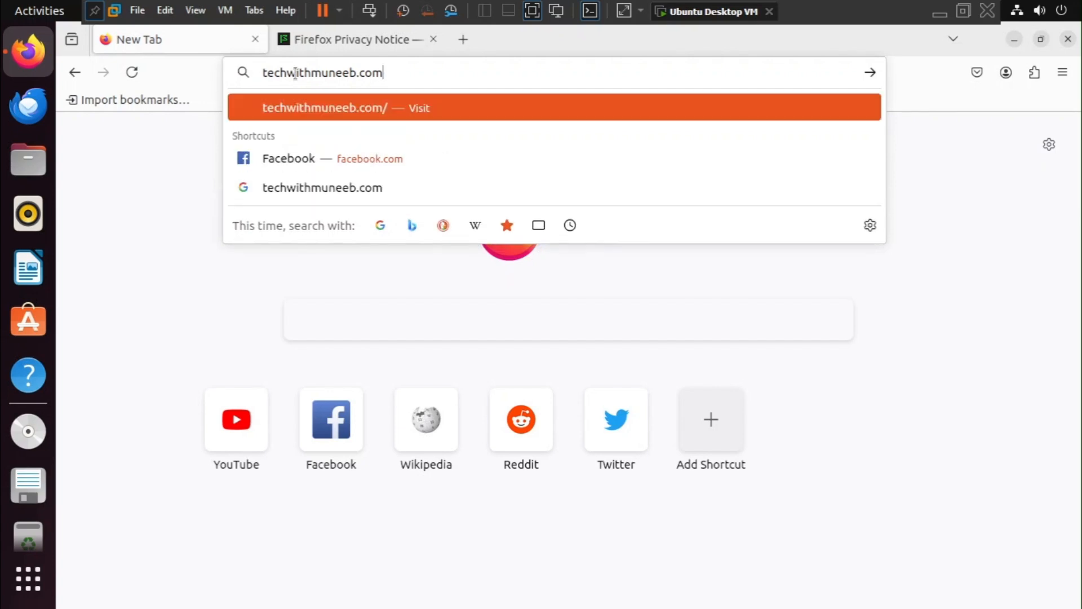
key("Return")
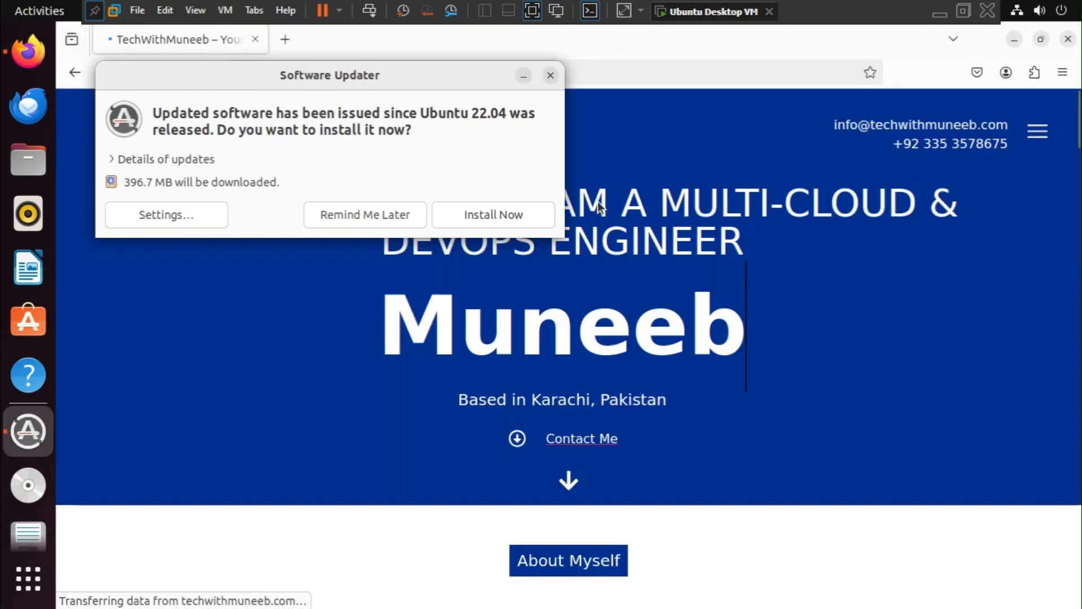
Postpone the offered software updates and look through the sections of the loaded website's home page.
left_click(393, 215)
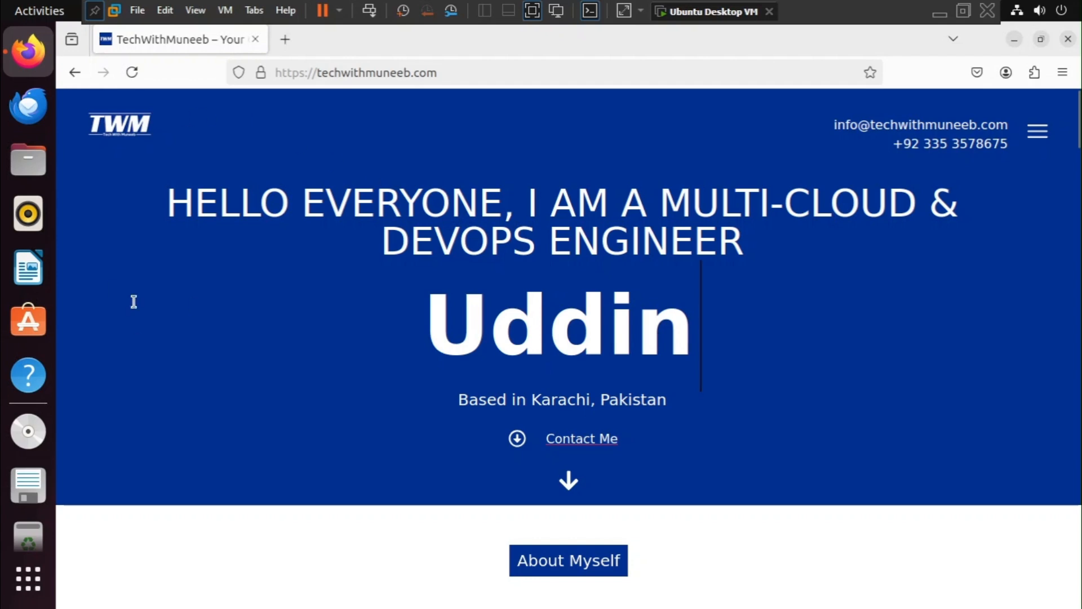
scroll(708, 290, "down", 10)
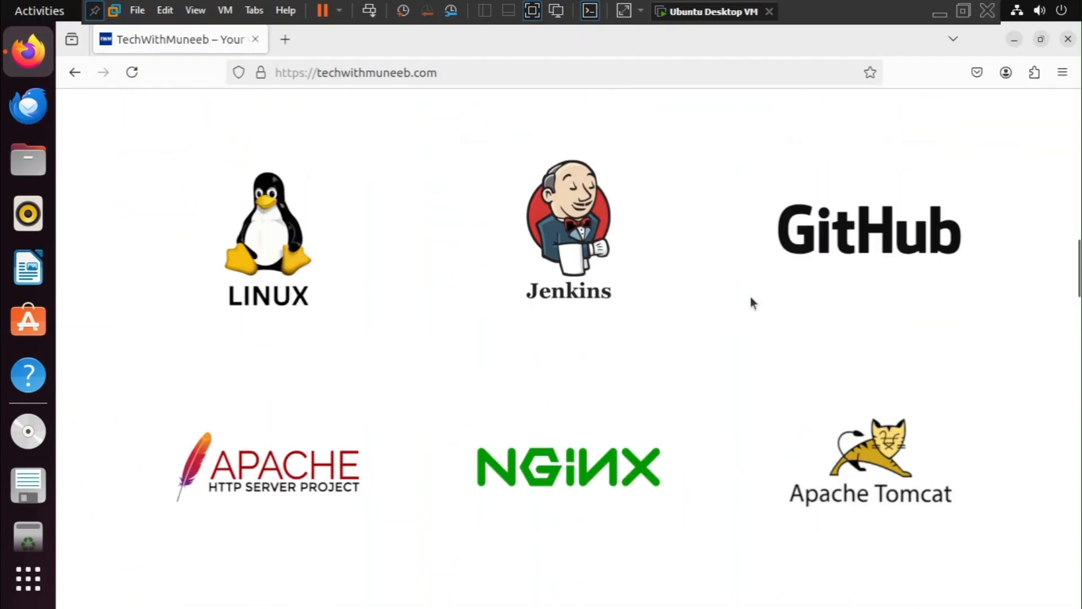
scroll(799, 305, "down", 15)
scroll(799, 304, "down", 12)
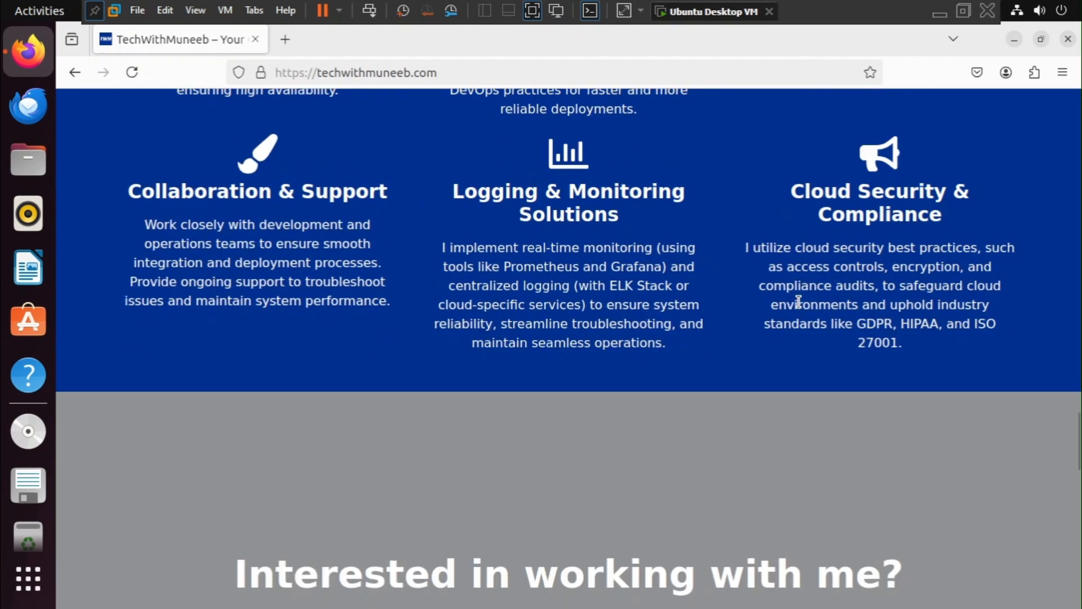
scroll(337, 236, "up", 1)
scroll(333, 231, "up", 10)
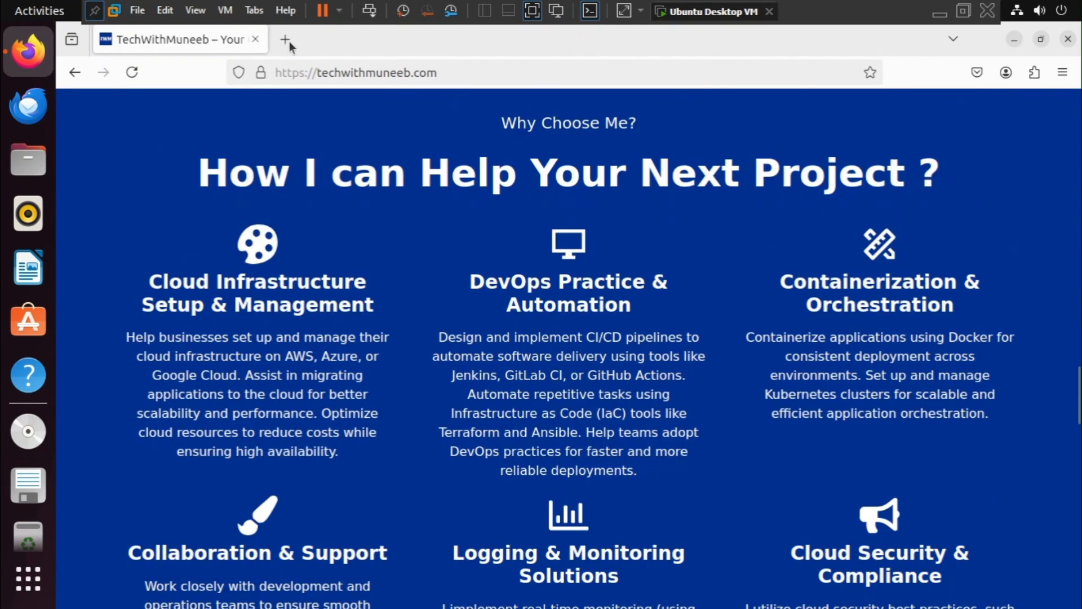
Load google.com in a new browser tab.
left_click(287, 39)
type("g")
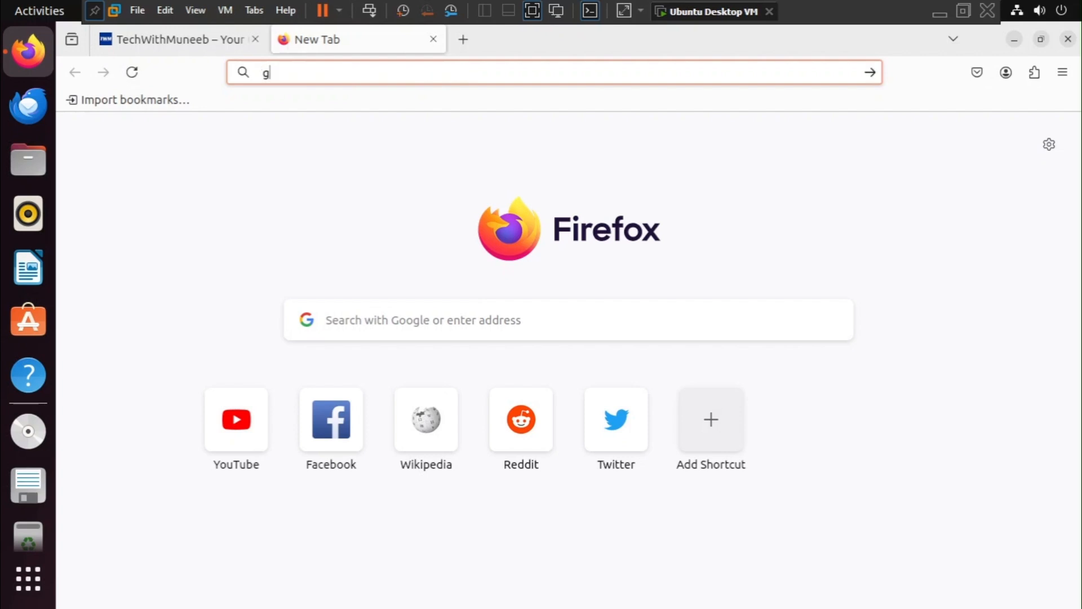
type("oogle.com")
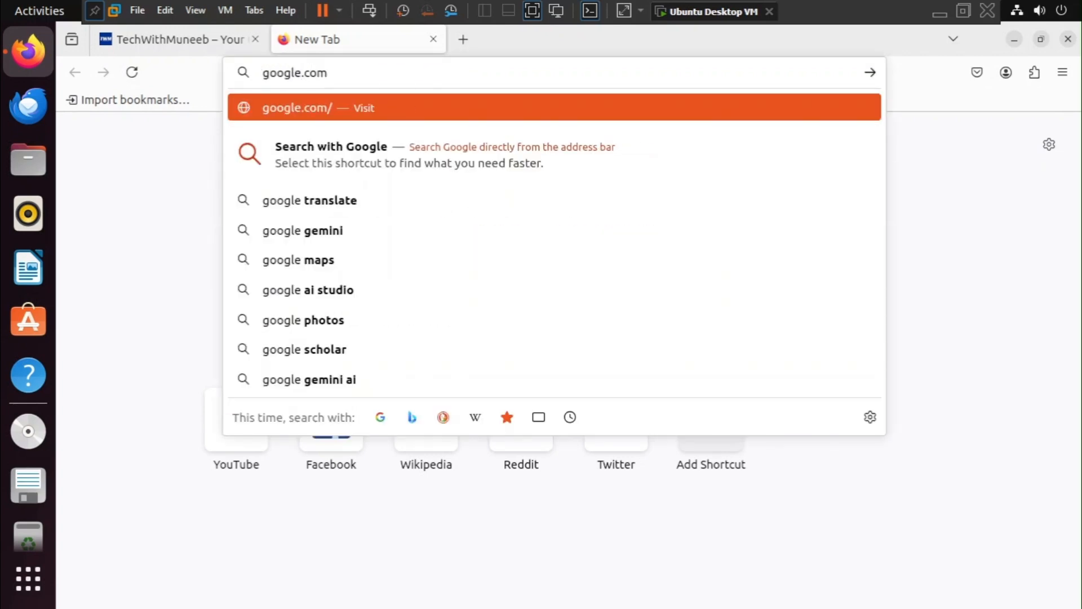
key("Return")
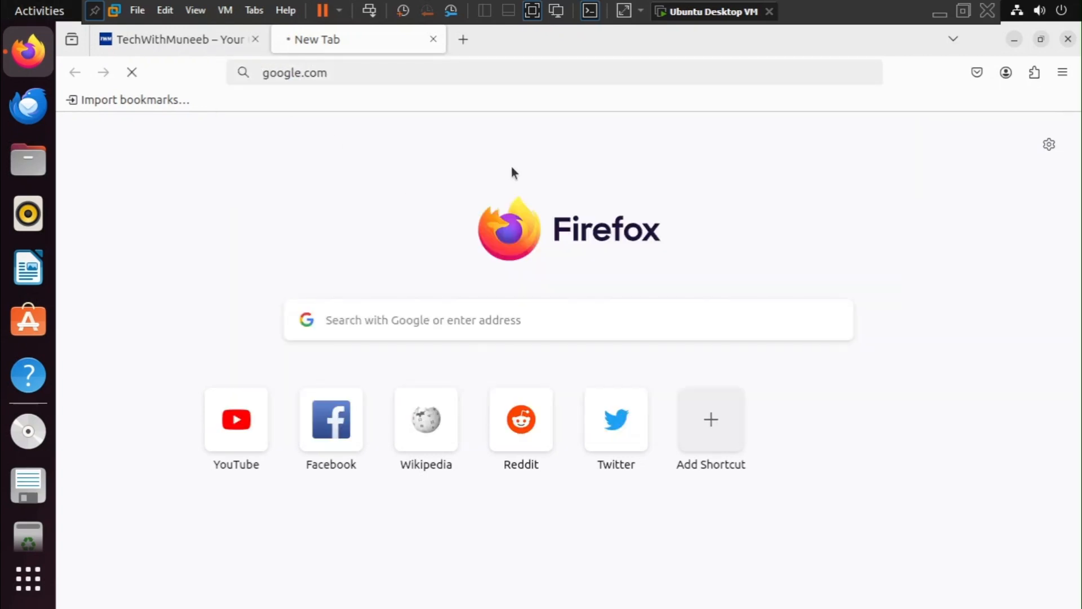